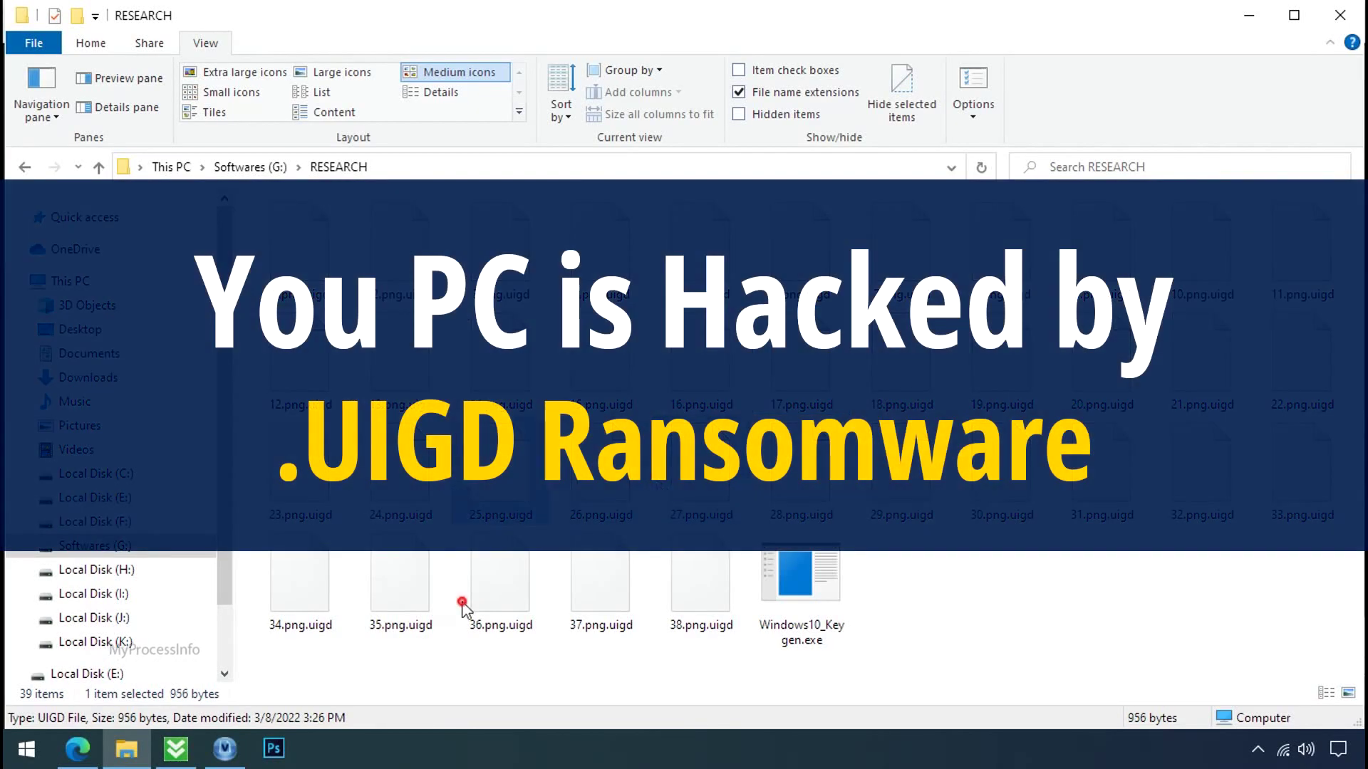
Look through the encrypted .uigd files in the folder, ending on 16.png.uigd.
left_click(465, 599)
key("Right")
left_click(815, 612)
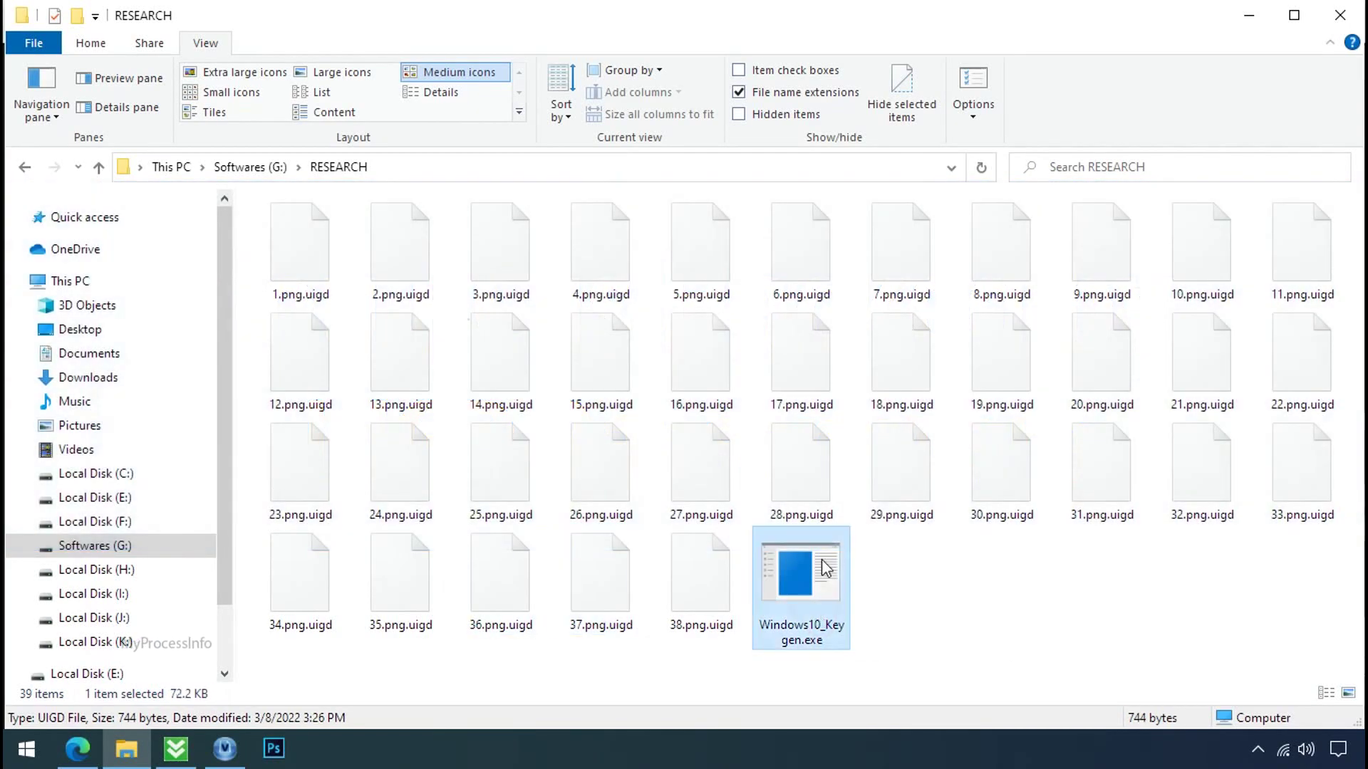
left_click(819, 489)
left_click(886, 489)
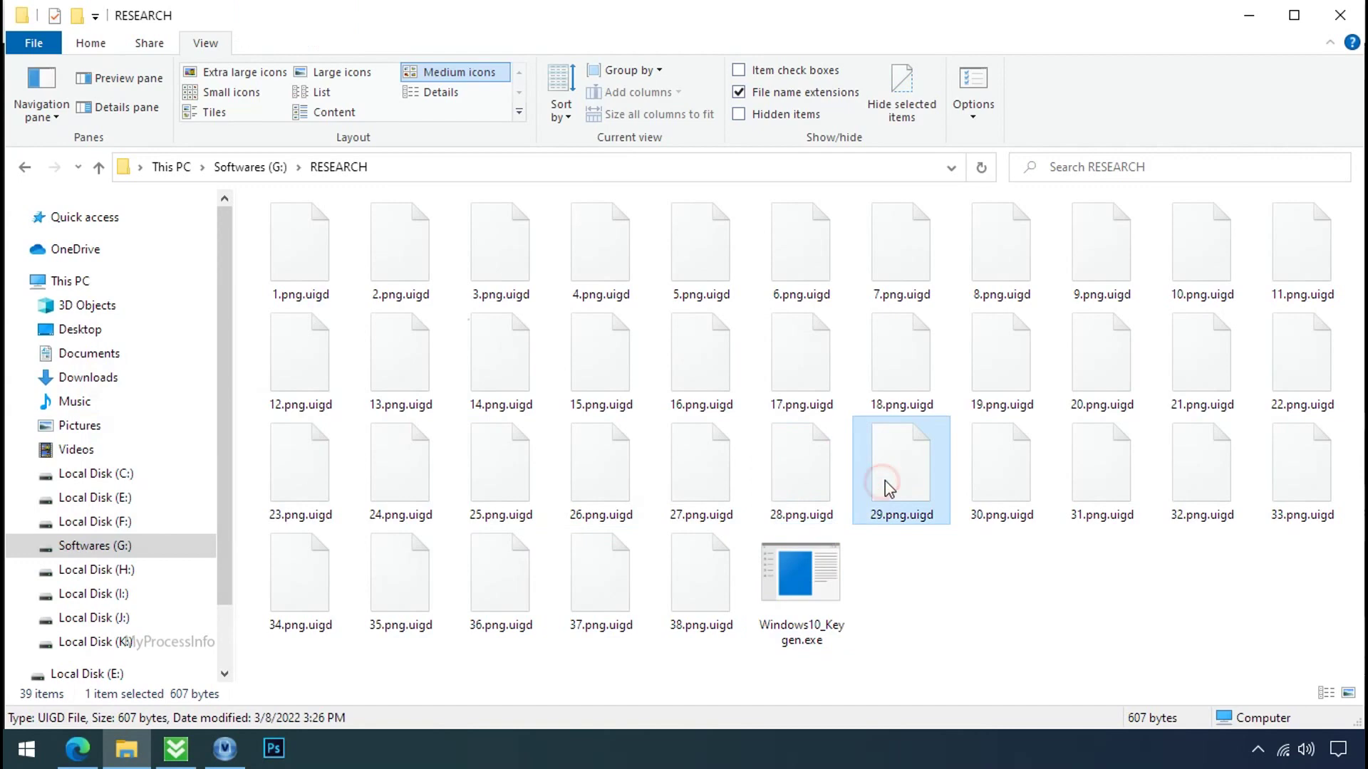
left_click(983, 396)
left_click(705, 374)
Rename 16.png.uigd to 16.png, confirm the extension change, and try opening it in Photos.
left_click(726, 415)
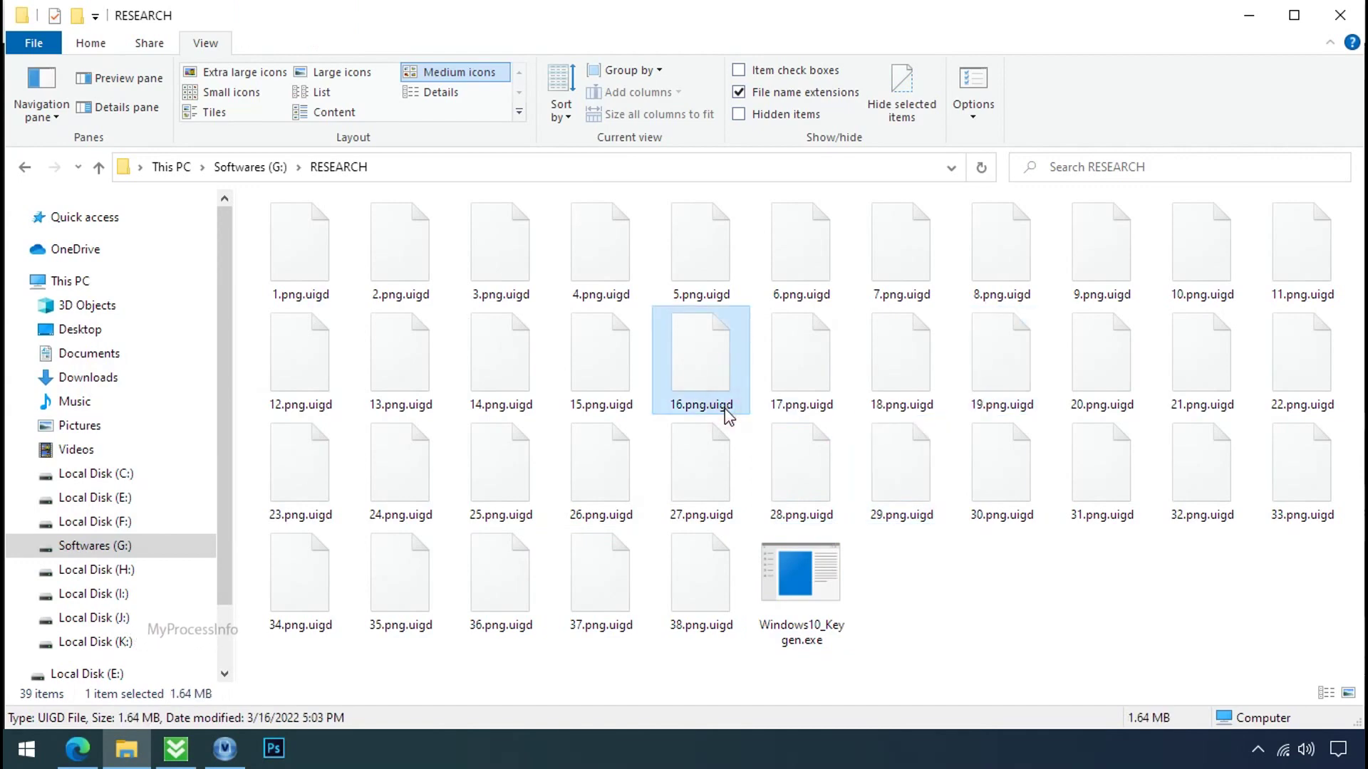
left_click_drag(711, 405, 748, 403)
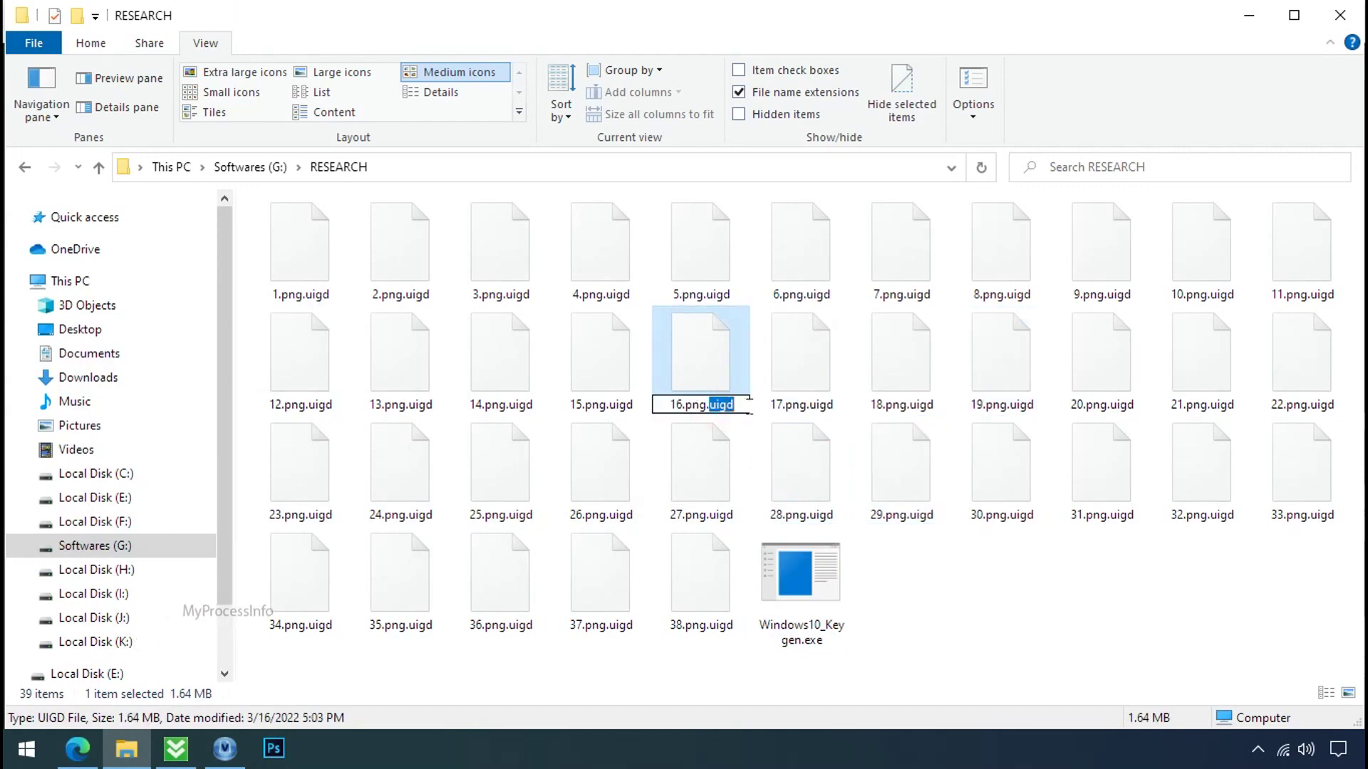
key("BackSpace")
key("BackSpace")
key("Return")
key("Return")
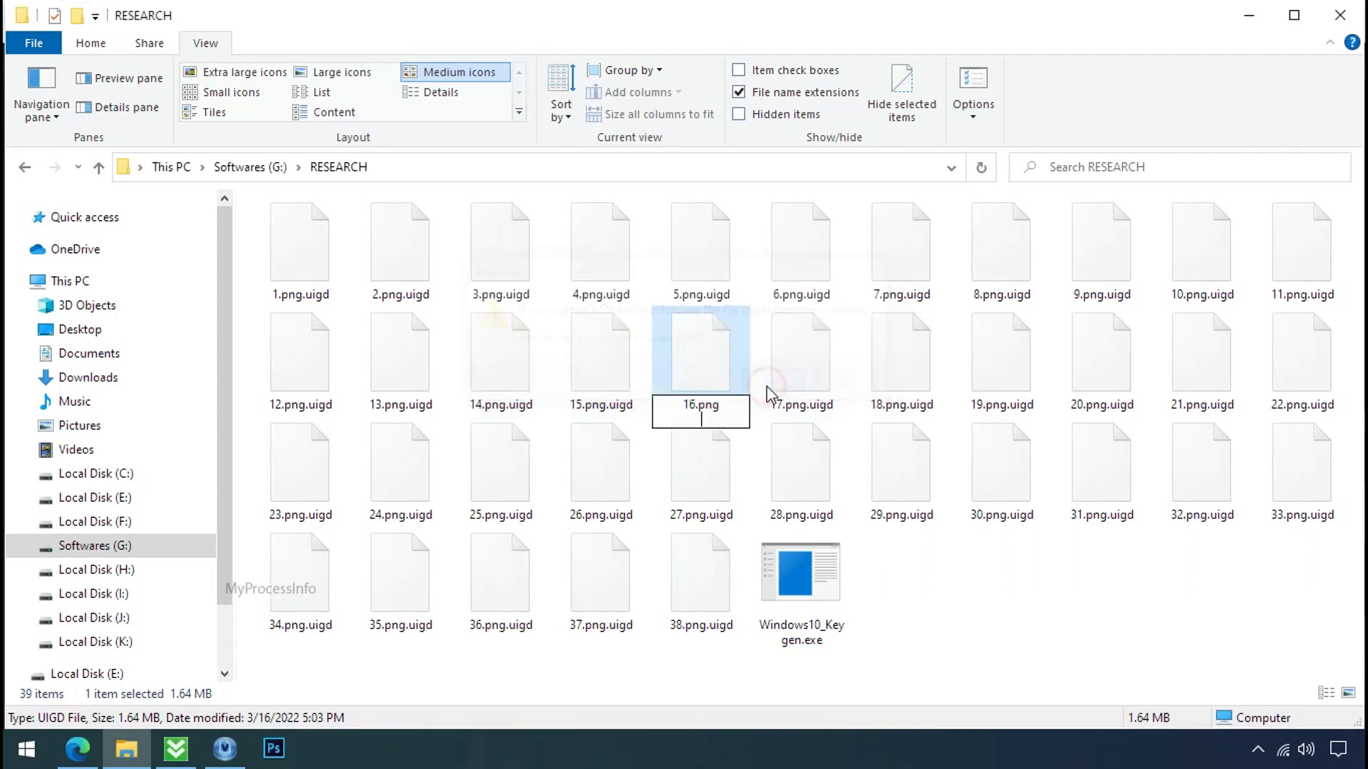
left_click(739, 378)
double_click(740, 379)
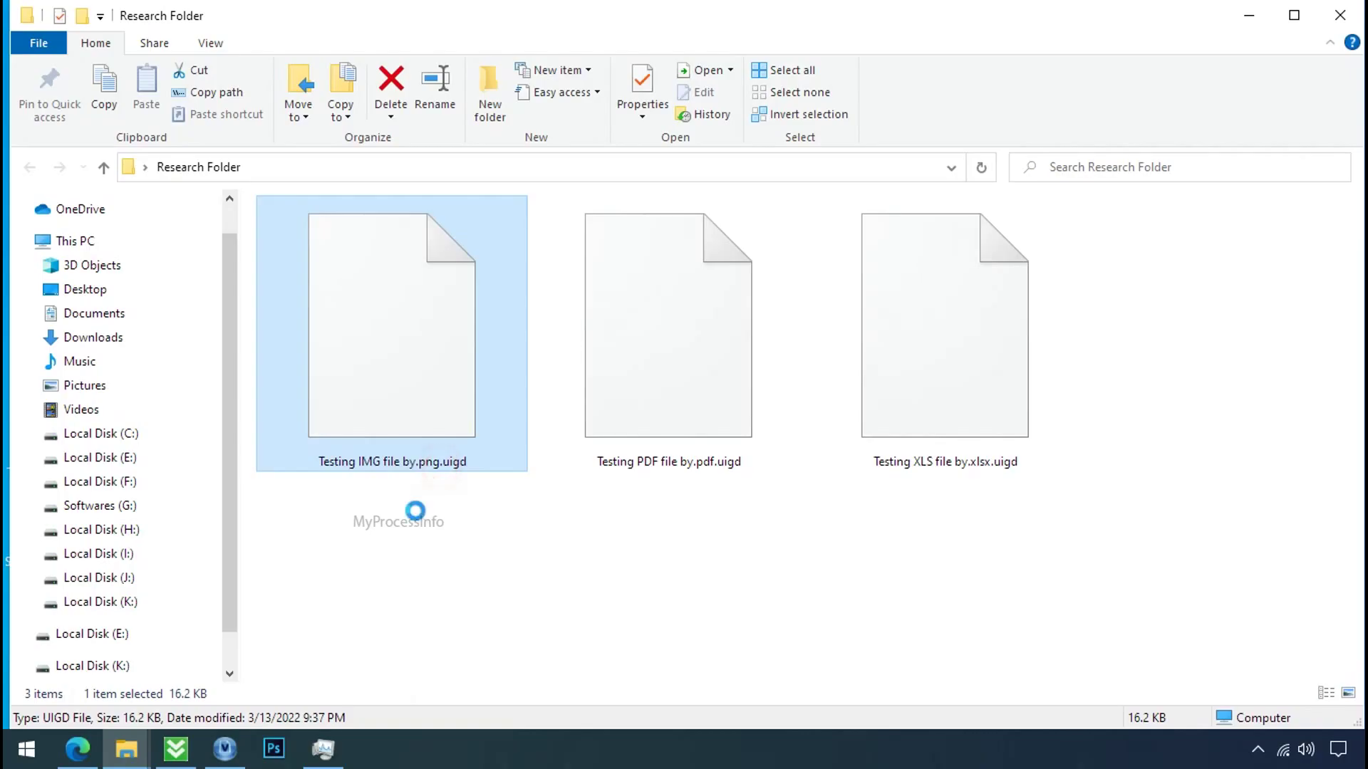
Look over the Testing PDF, XLS and IMG files in Research Folder, settling on the Testing IMG file.
left_click(734, 398)
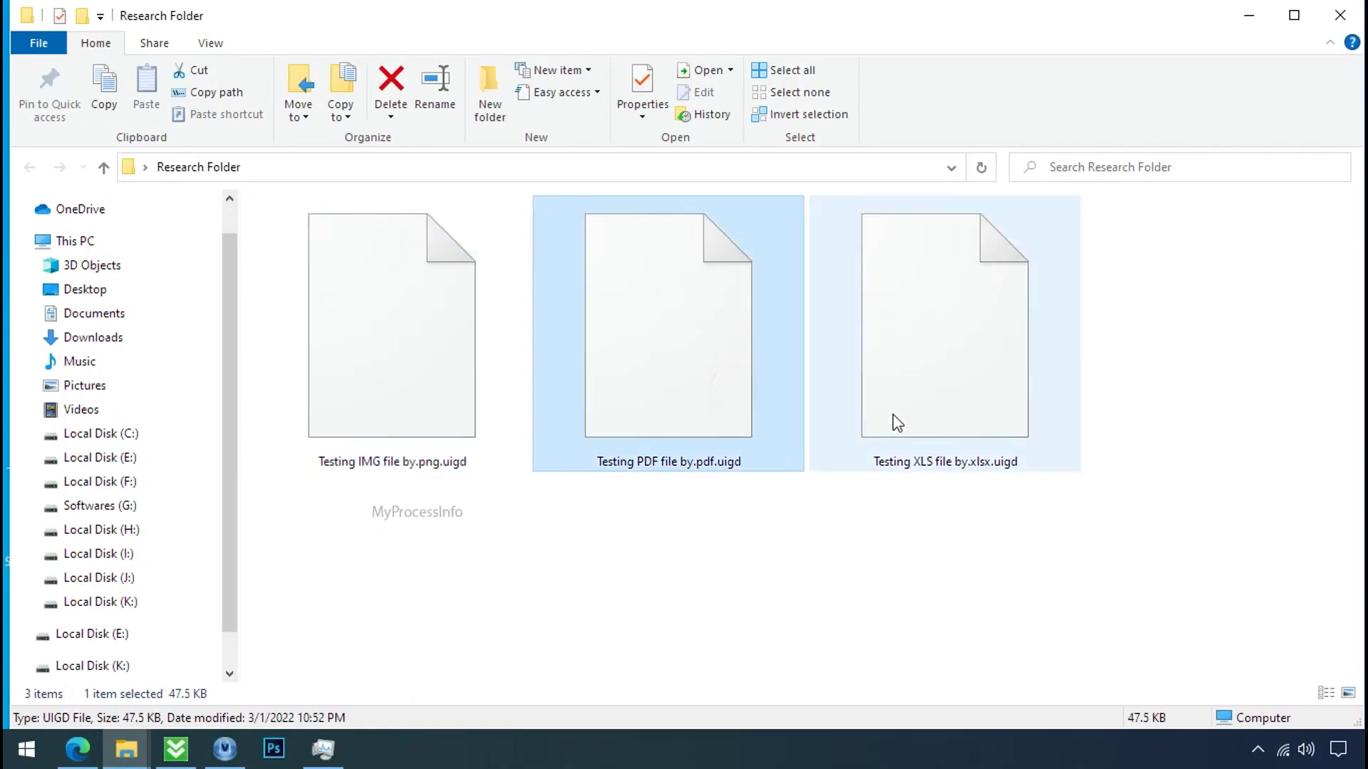
left_click(916, 409)
left_click(690, 388)
left_click(432, 387)
Strip the .uigd extension from the Testing IMG file, confirm the warning, and try opening it in Photos.
left_click(472, 470)
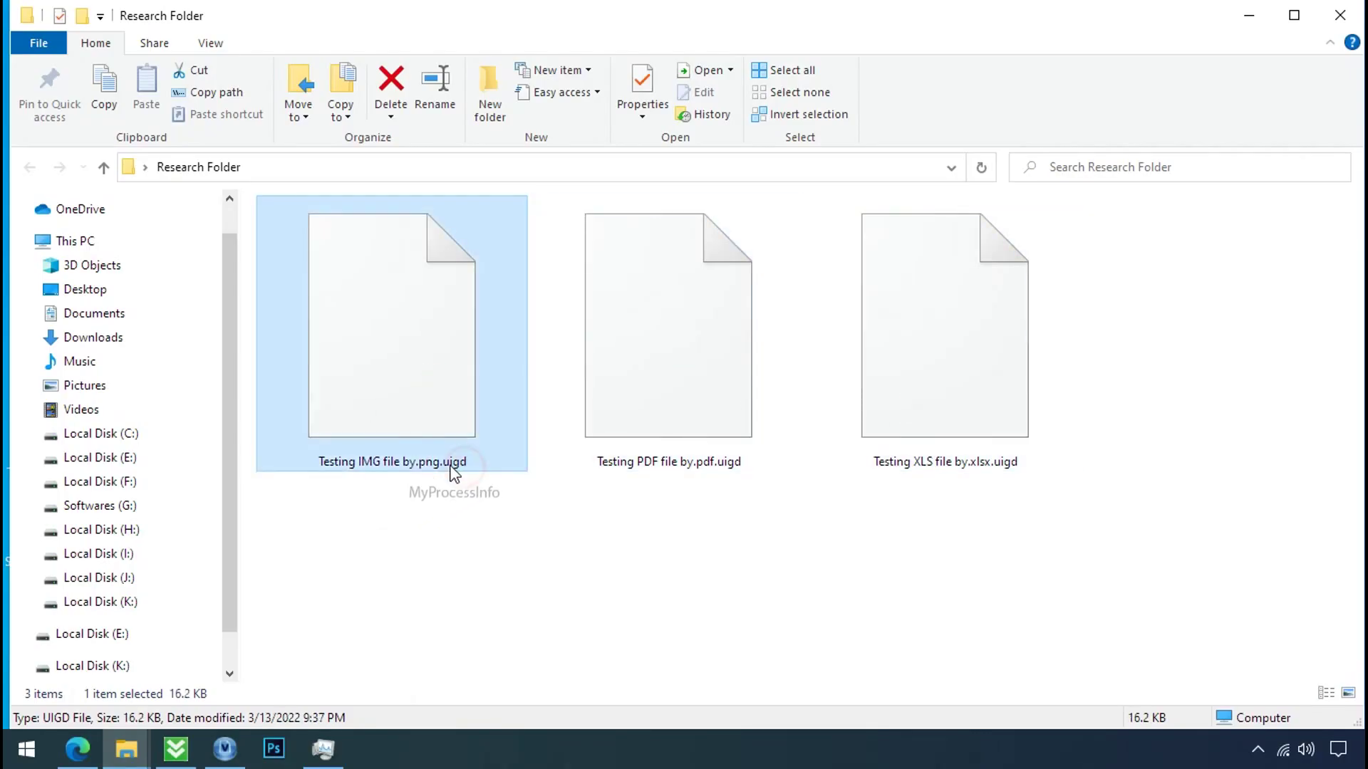
double_click(454, 462)
key("BackSpace")
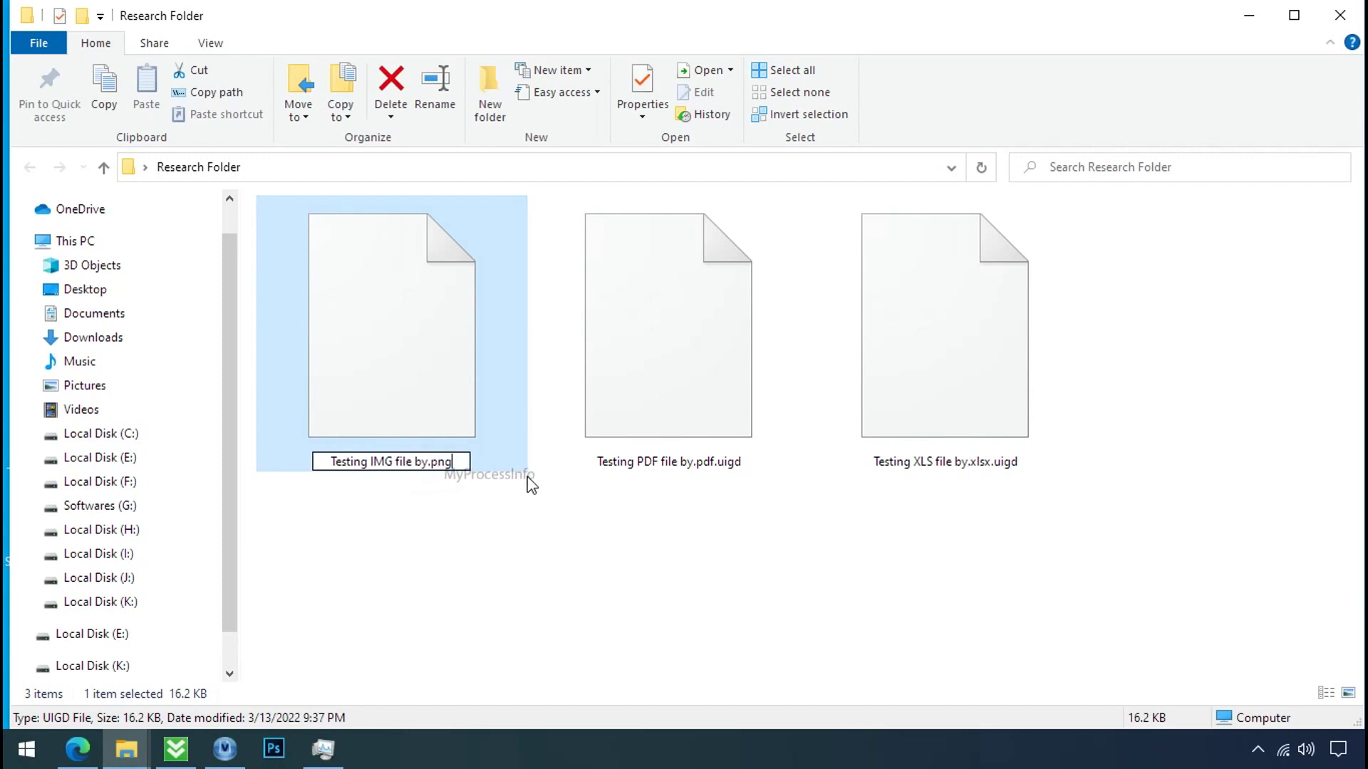
key("Return")
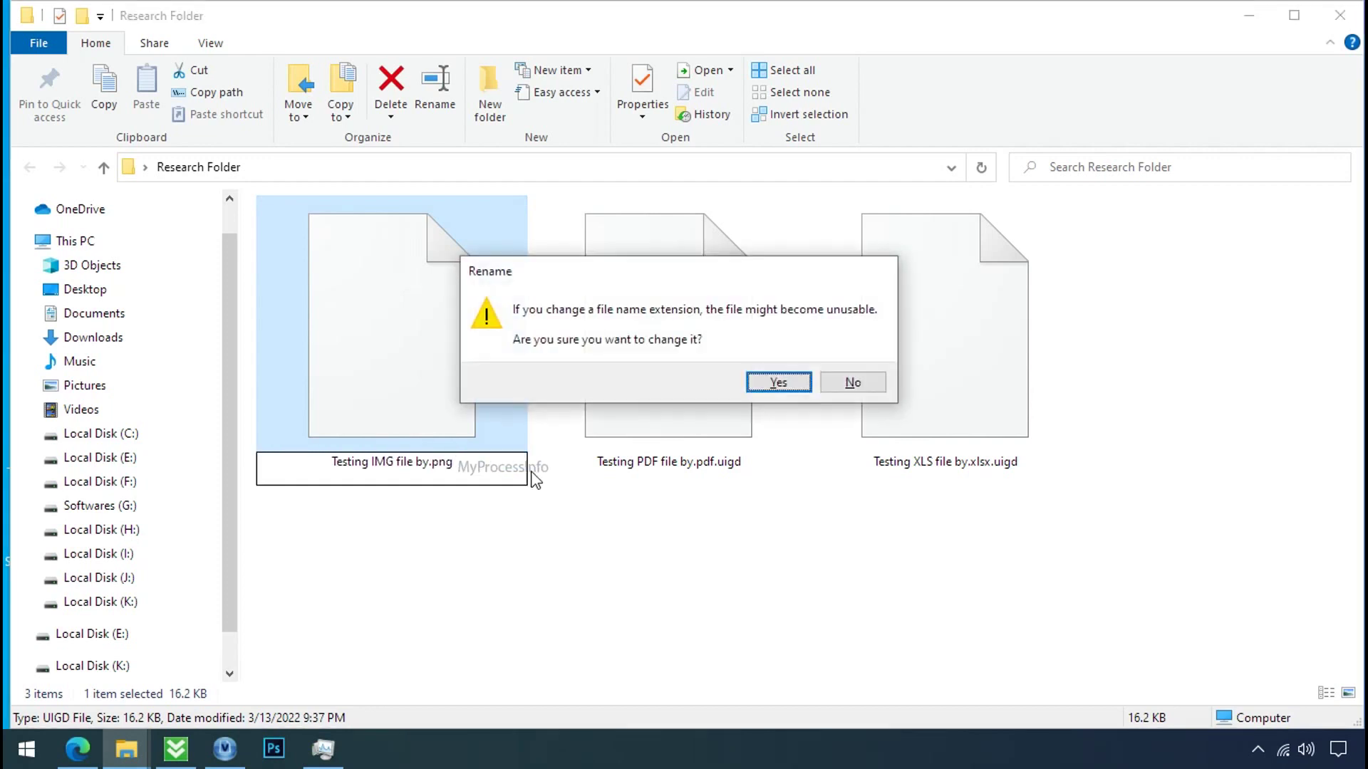
left_click(778, 382)
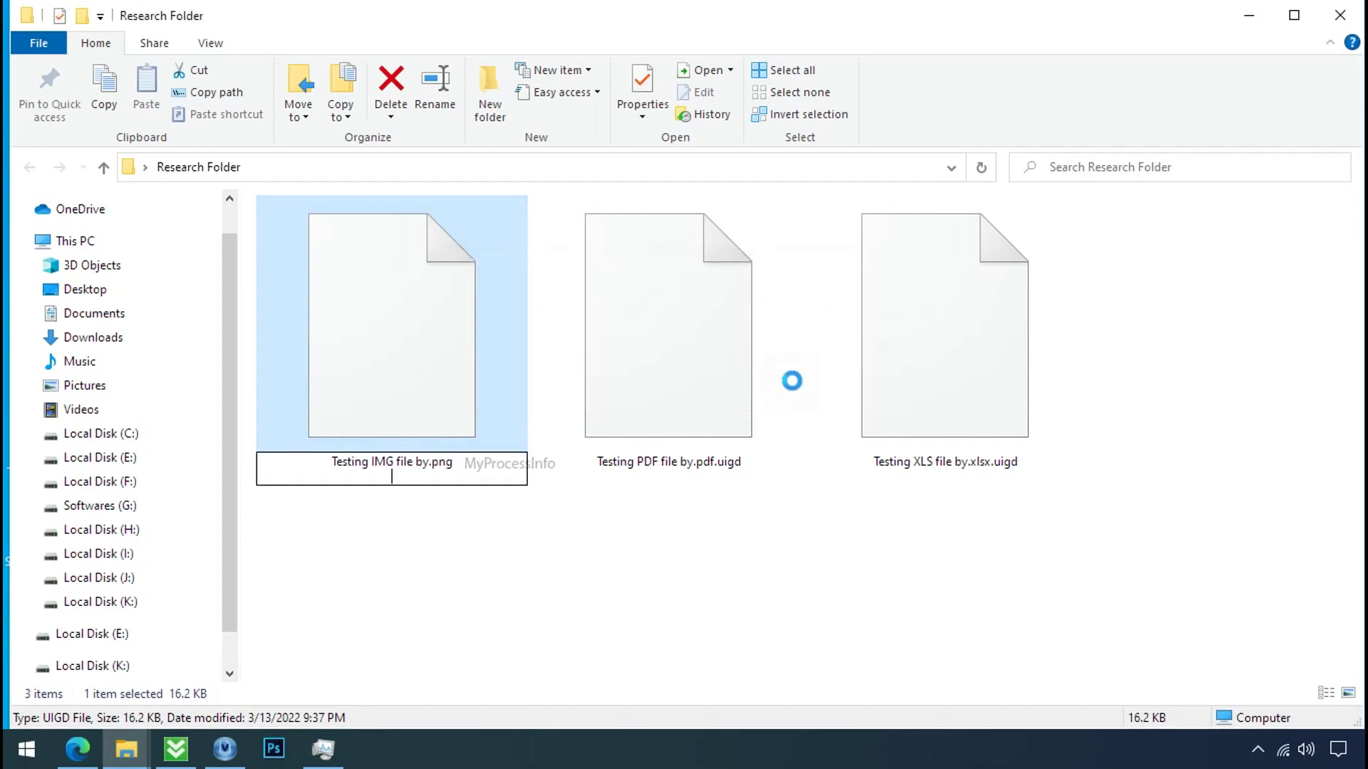
double_click(478, 388)
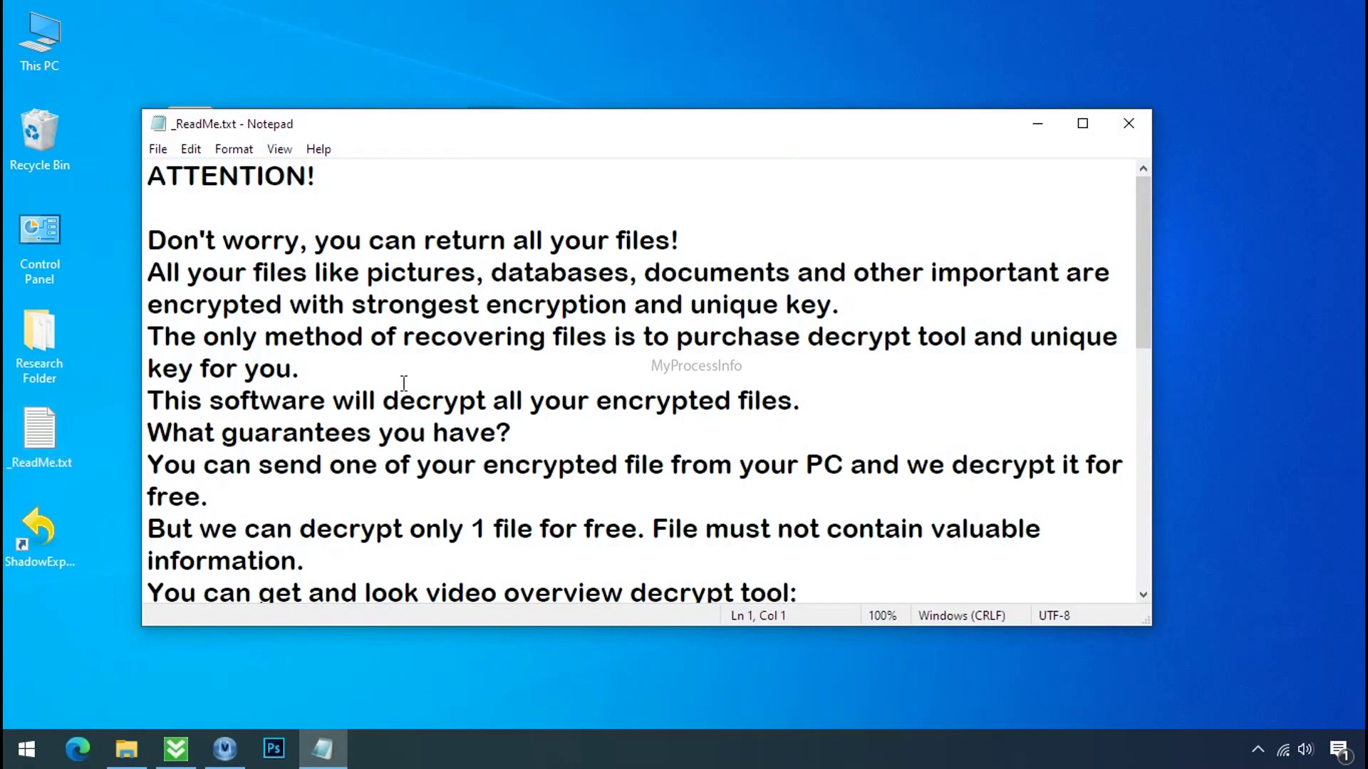
scroll(397, 382, "down", 4)
scroll(419, 371, "down", 2)
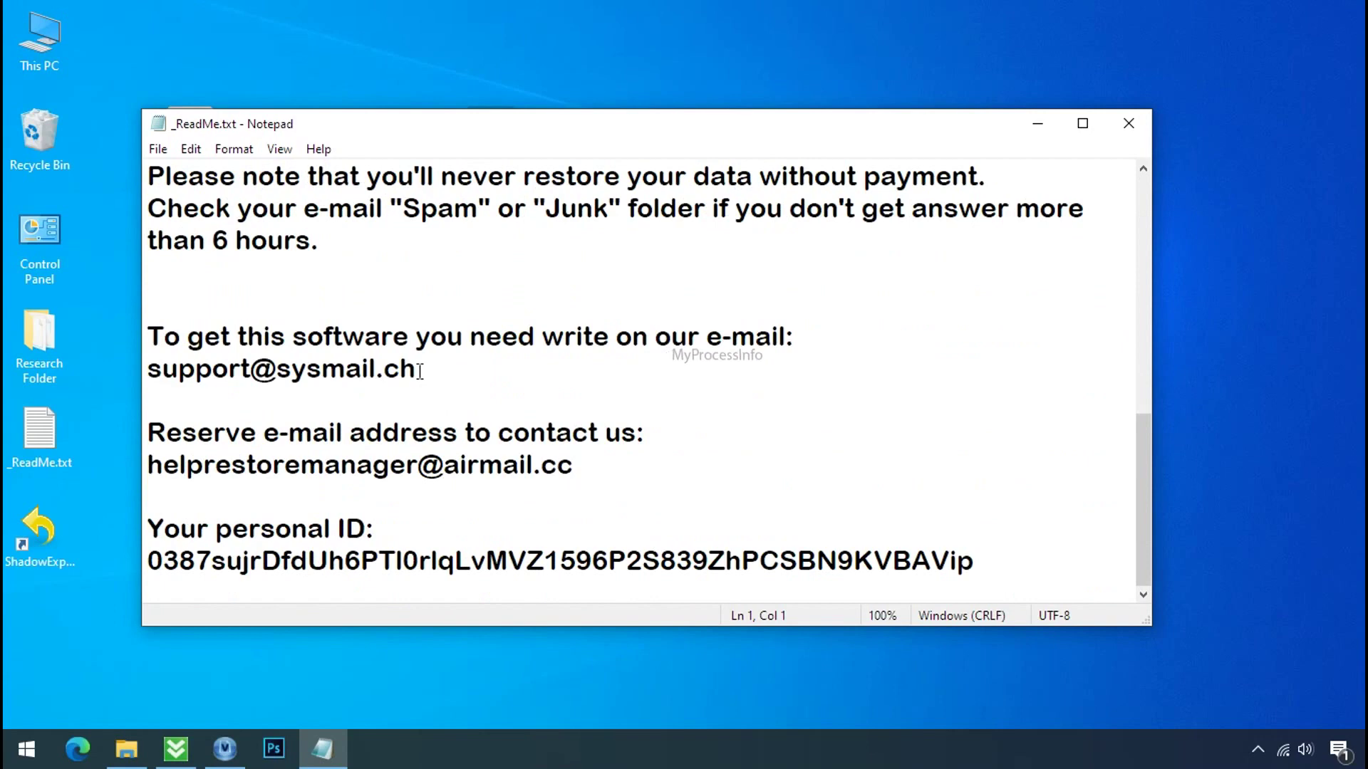
Highlight the contact addresses and personal ID in _ReadMe.txt, close Notepad, and download the Bitdefender Ransomware Recognition Tool.
double_click(367, 373)
double_click(341, 463)
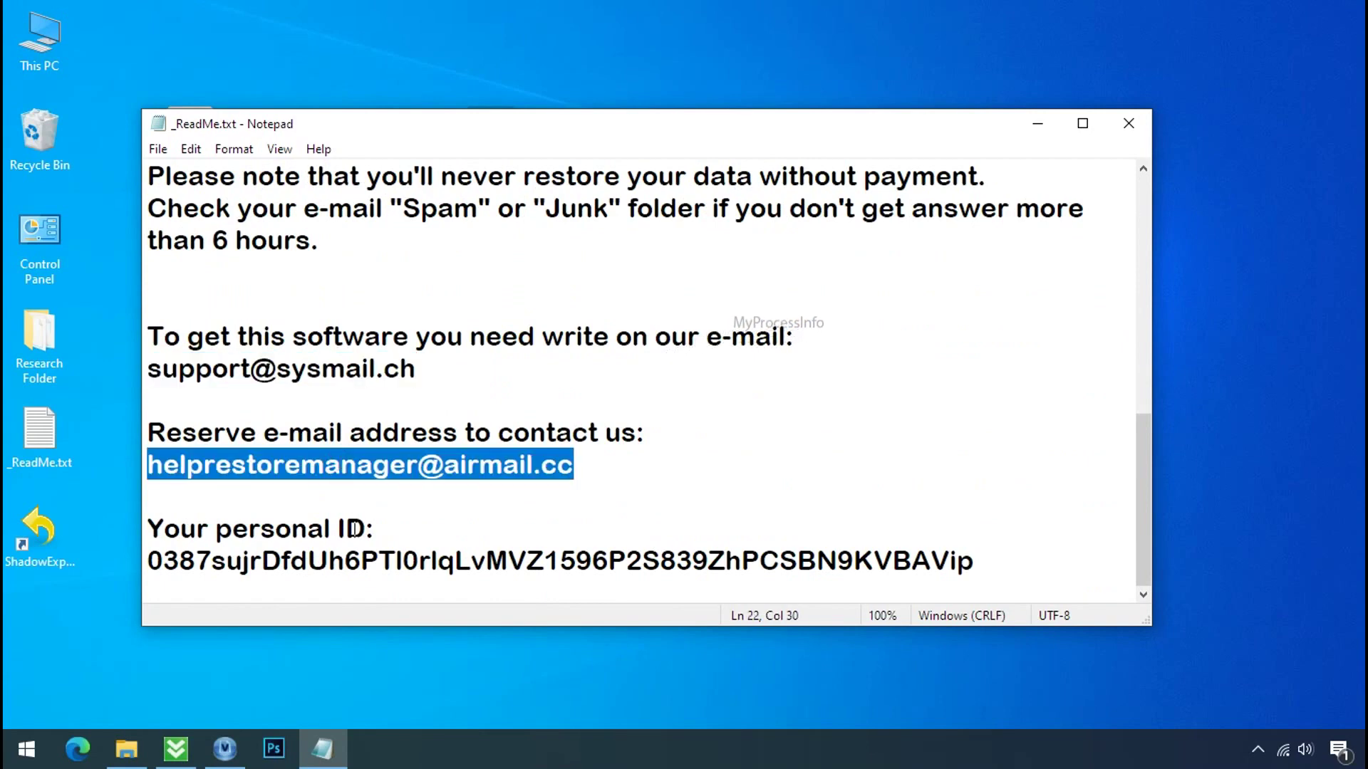
double_click(352, 563)
scroll(353, 564, "up", 1)
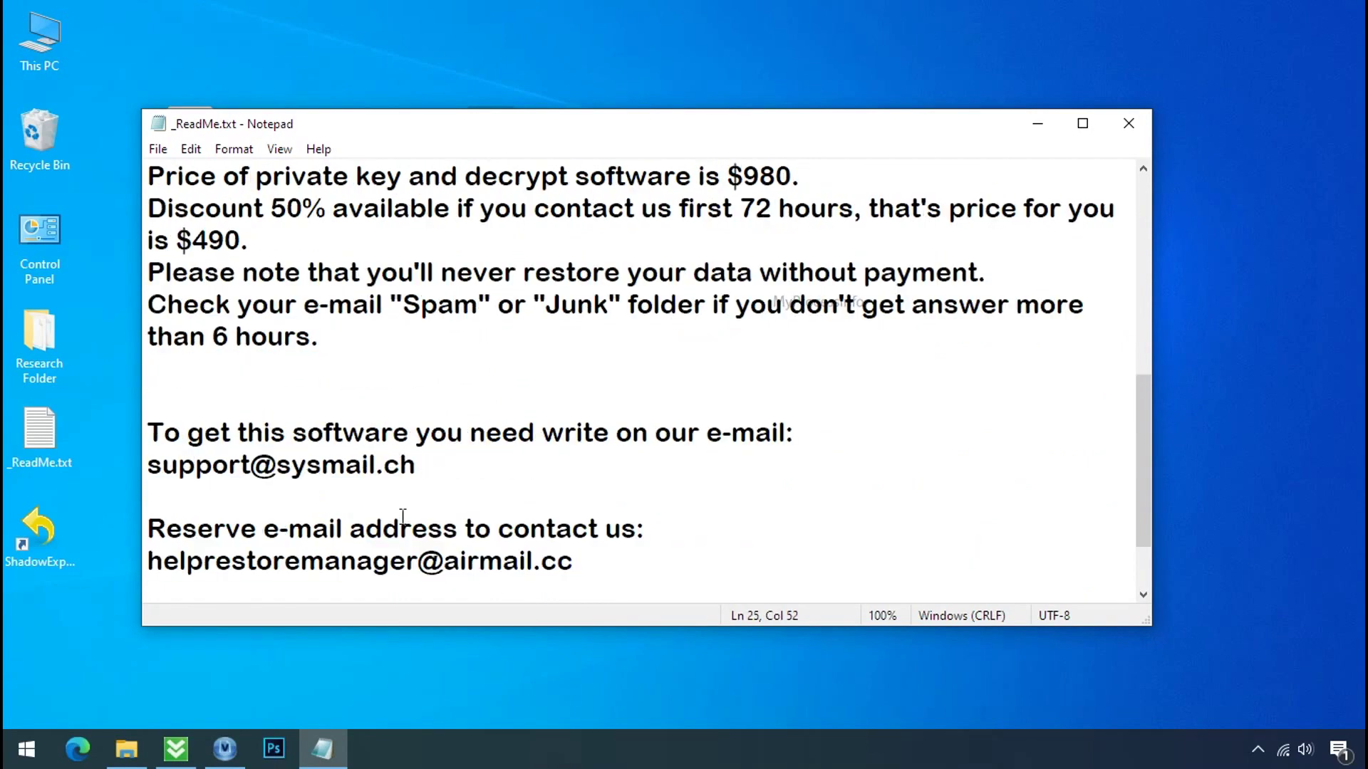
scroll(404, 511, "up", 5)
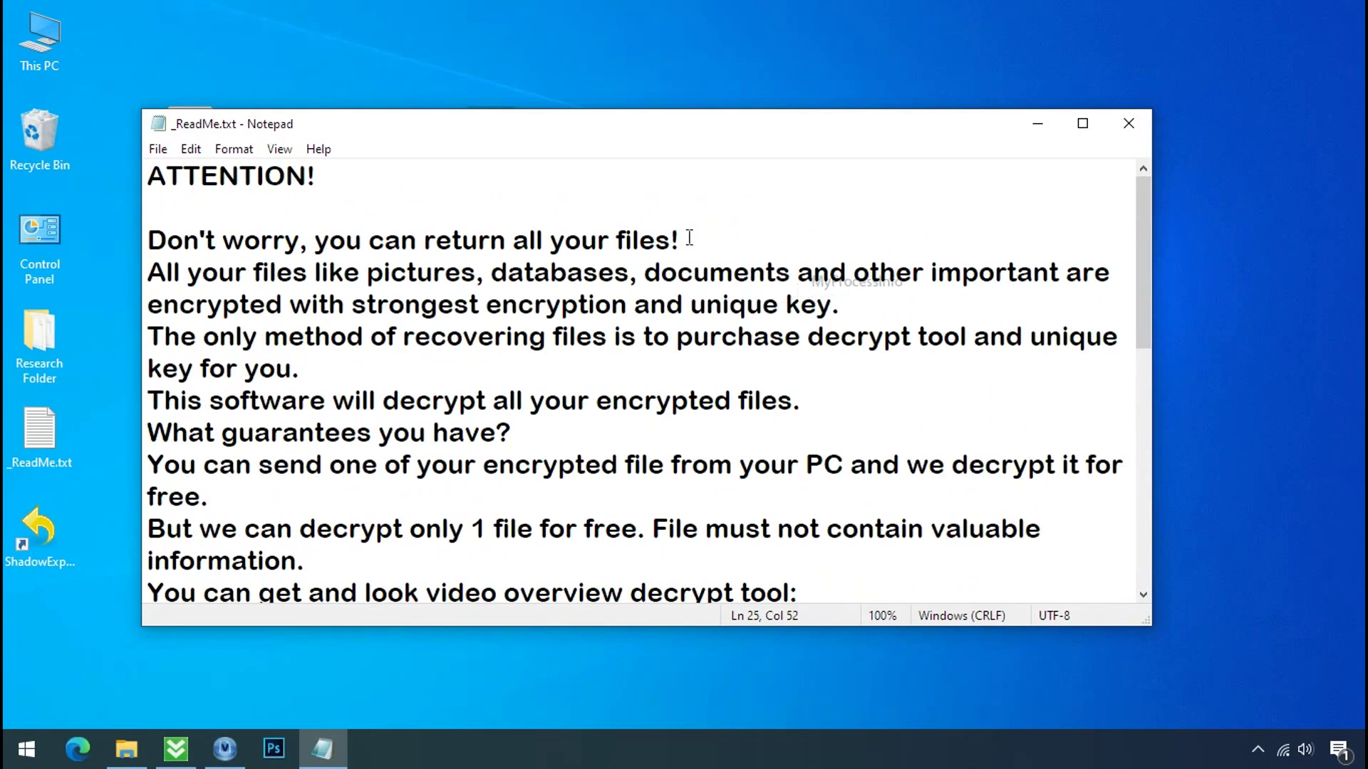
left_click(1129, 127)
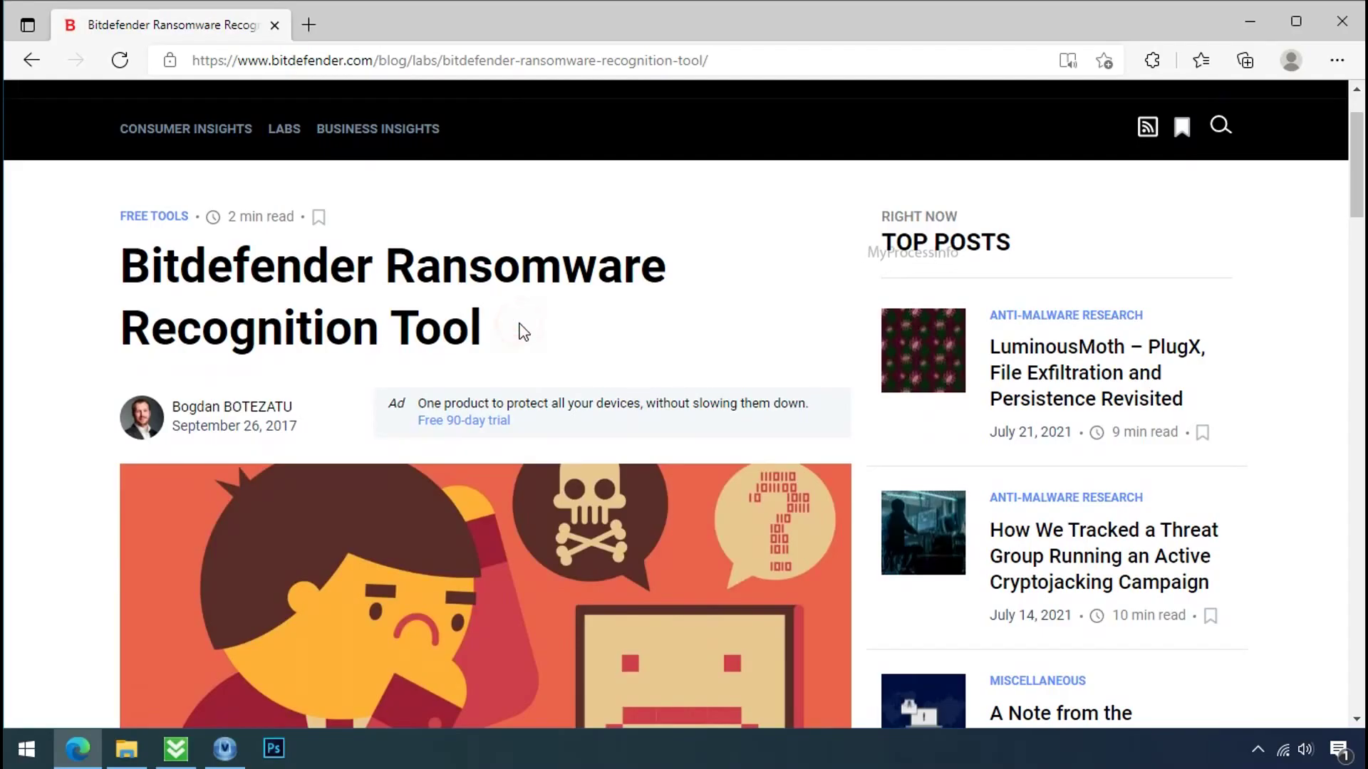
scroll(520, 337, "down", 5)
scroll(521, 338, "down", 4)
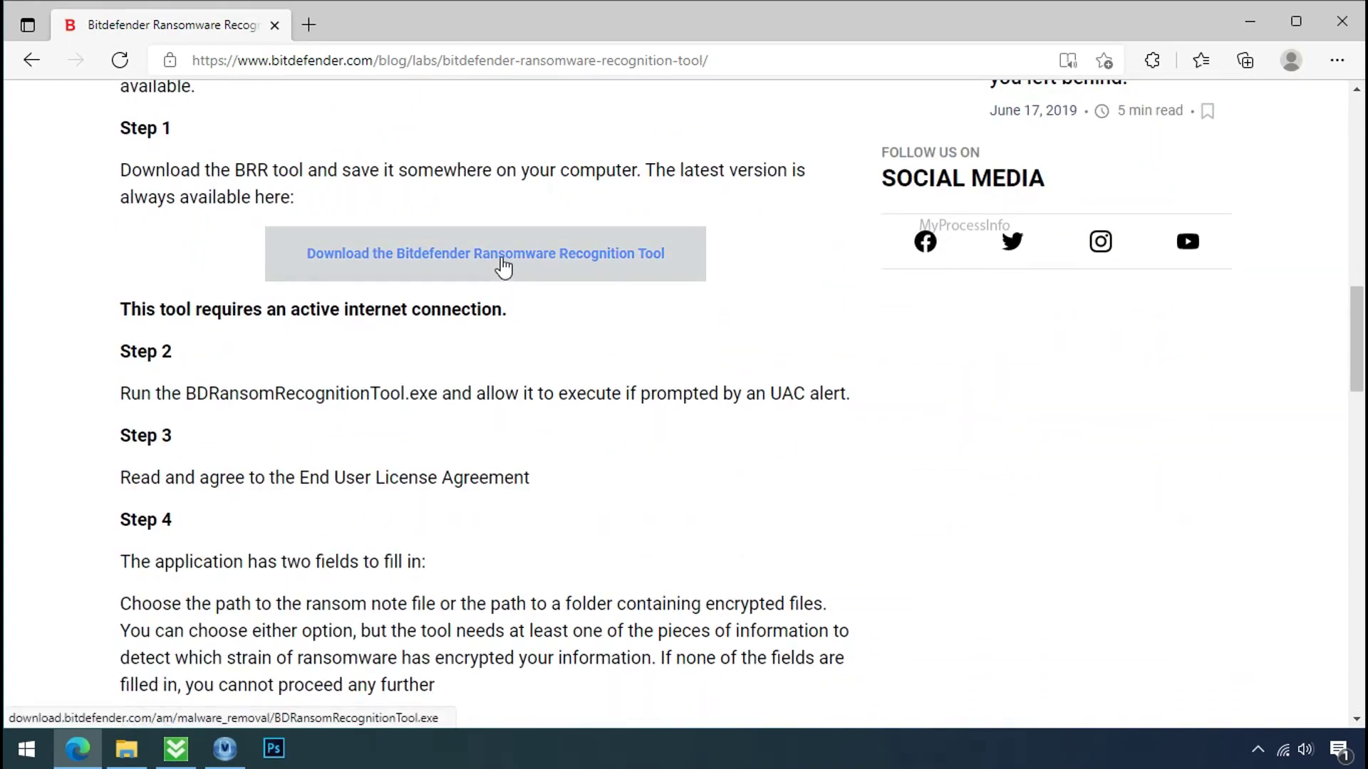
left_click(503, 270)
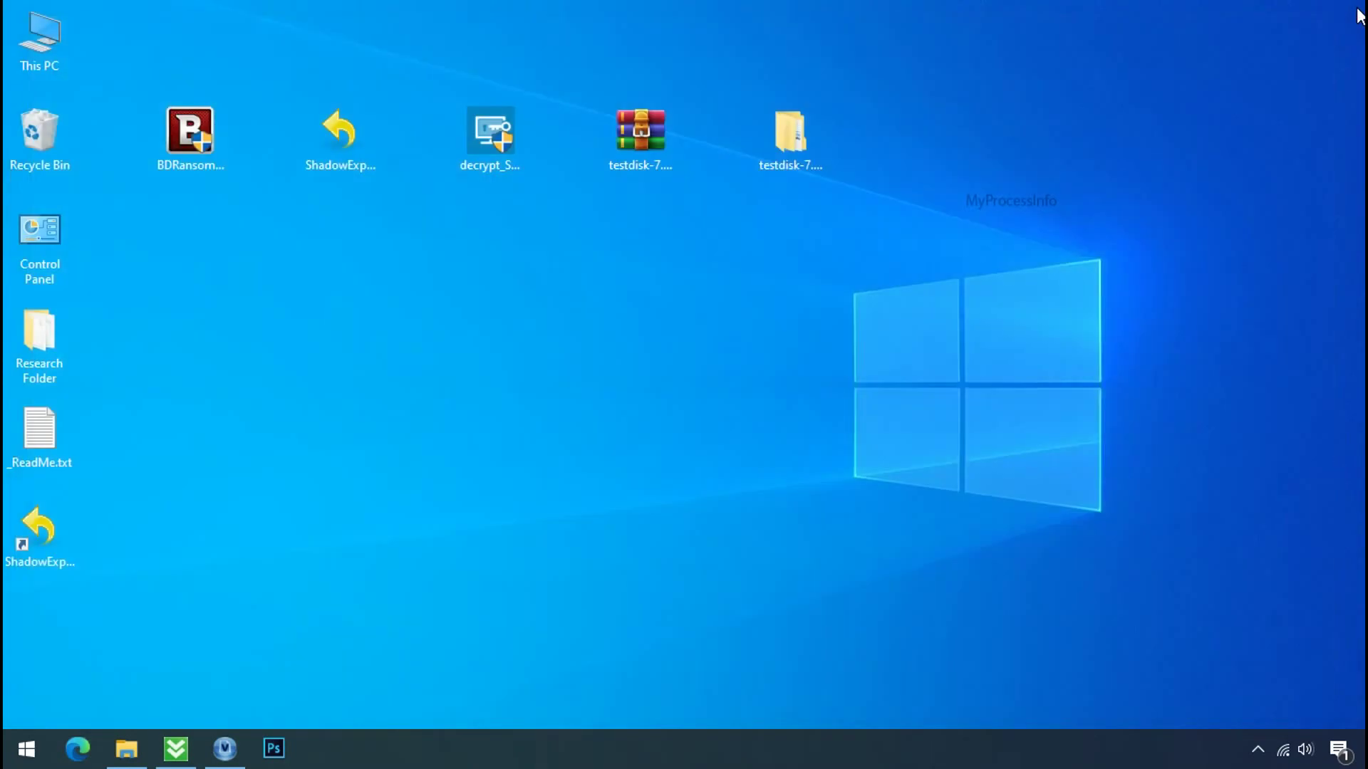
Run BDRansomRecognitionTool.exe, accept the license, scan _ReadMe.txt to get STOP and KeyPass matches, then close it.
left_click(194, 141)
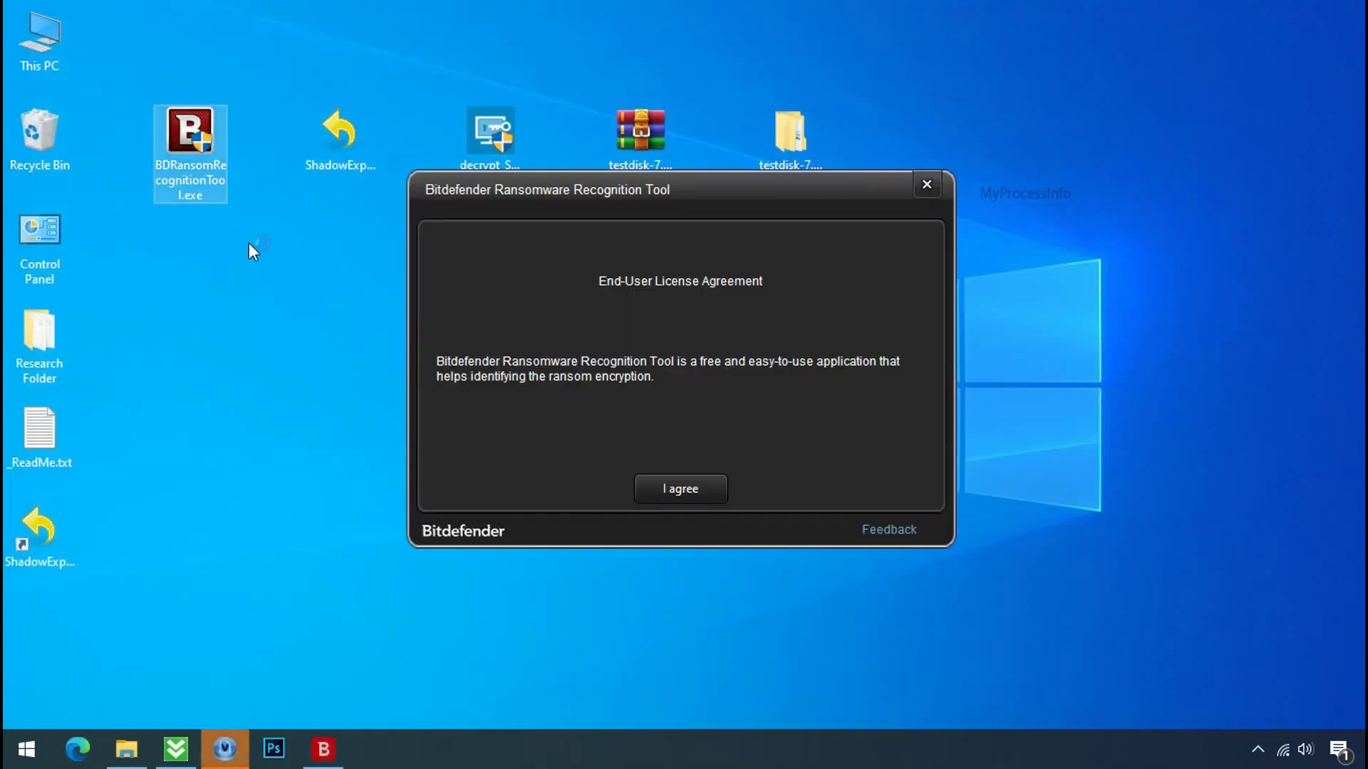
left_click(680, 494)
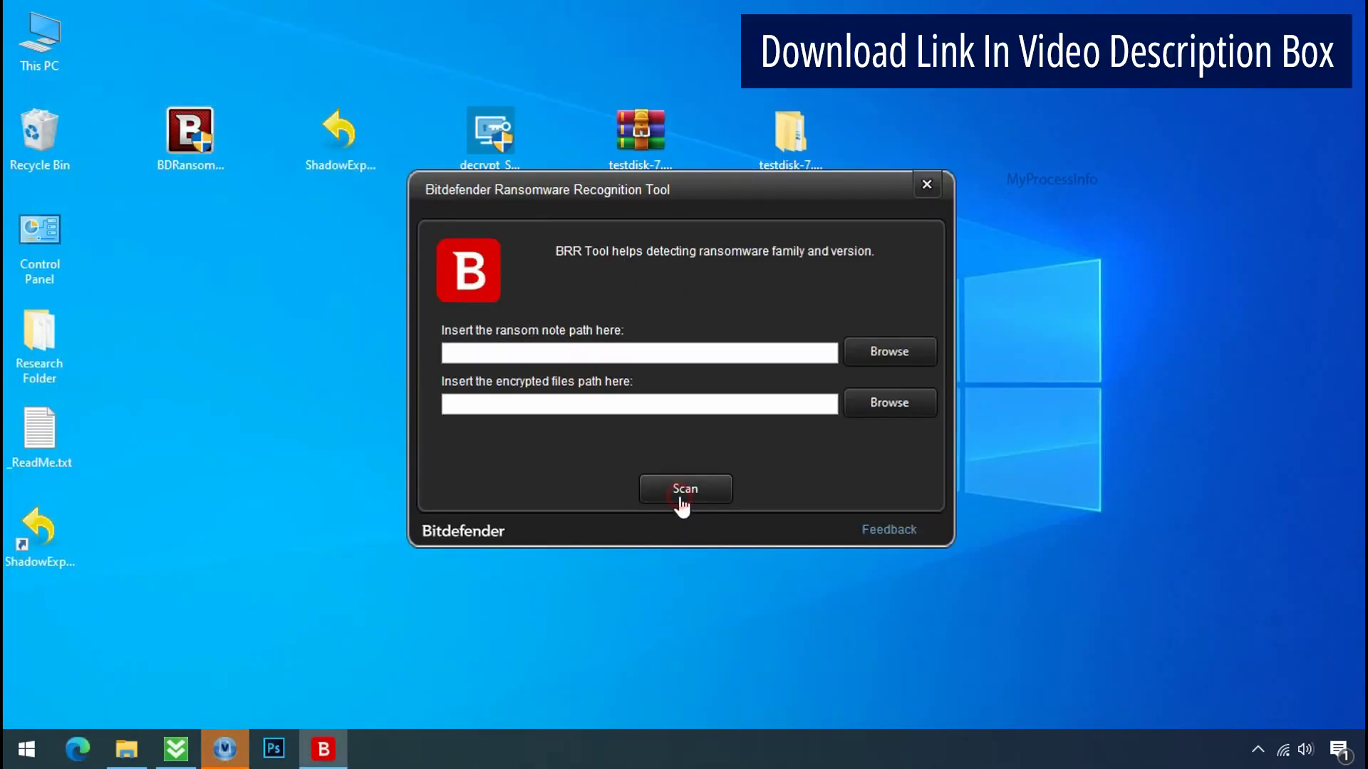
left_click(889, 352)
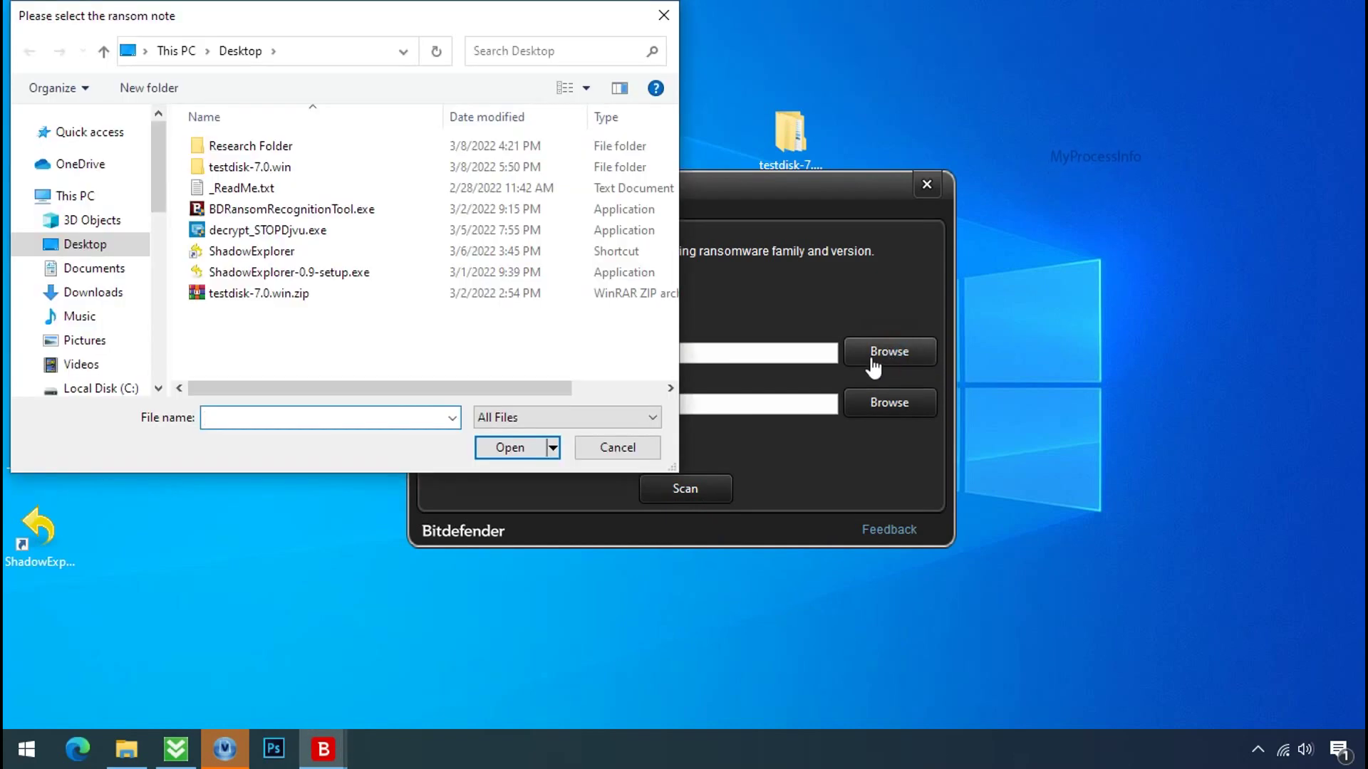
double_click(255, 189)
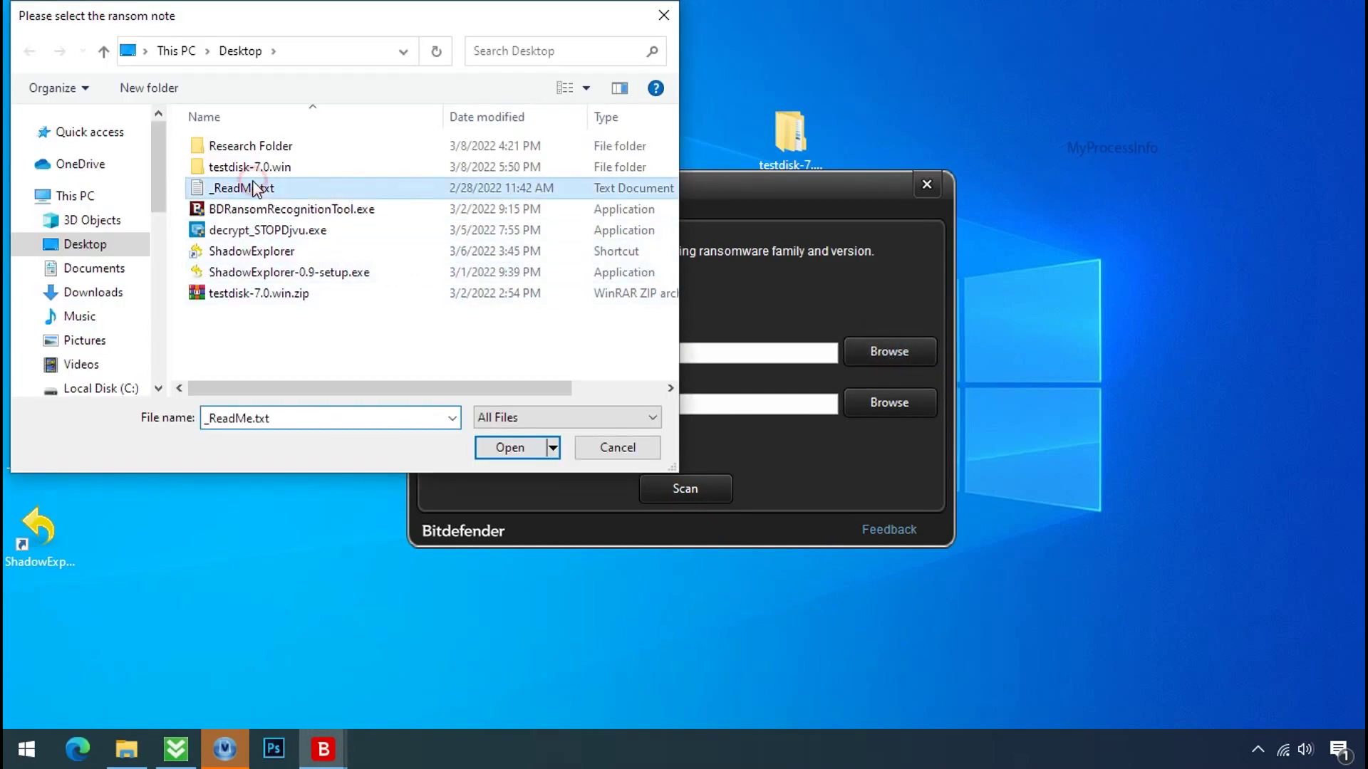
left_click(685, 489)
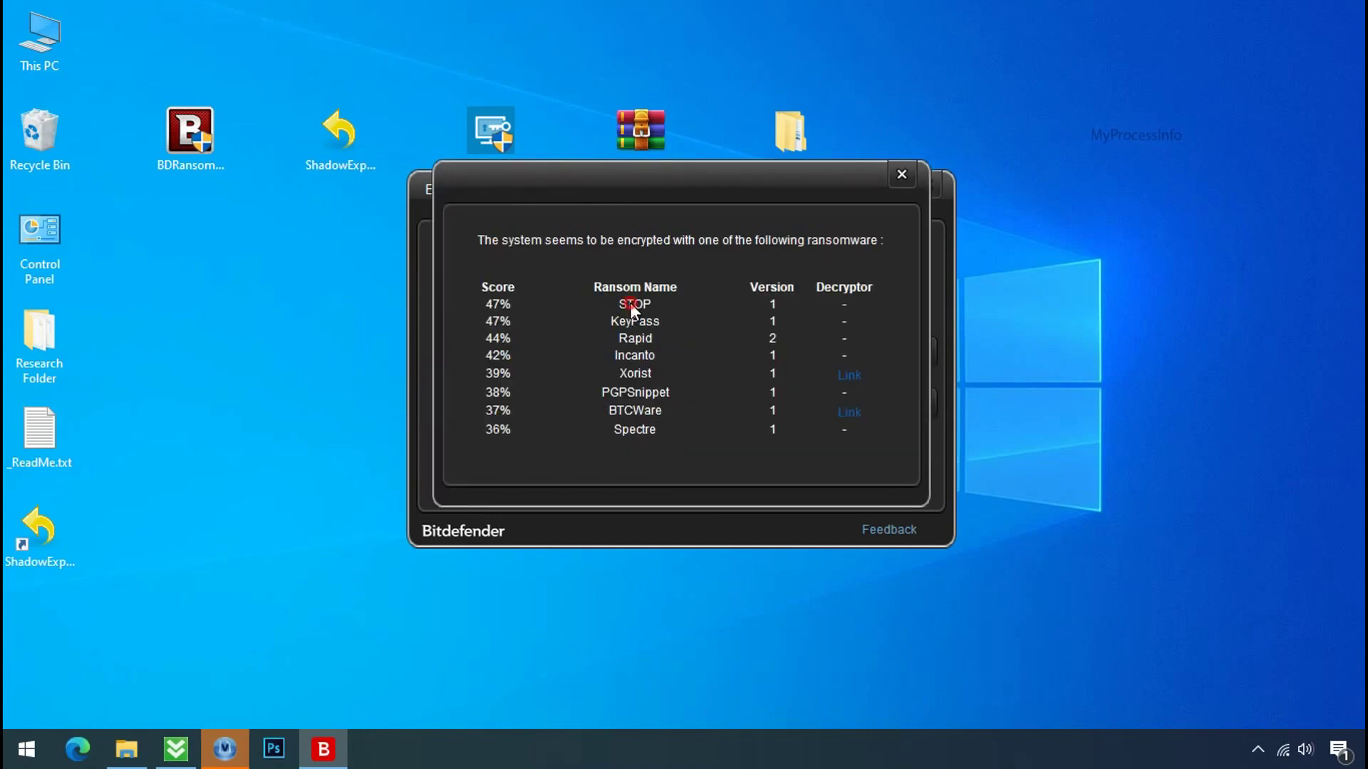
left_click(902, 174)
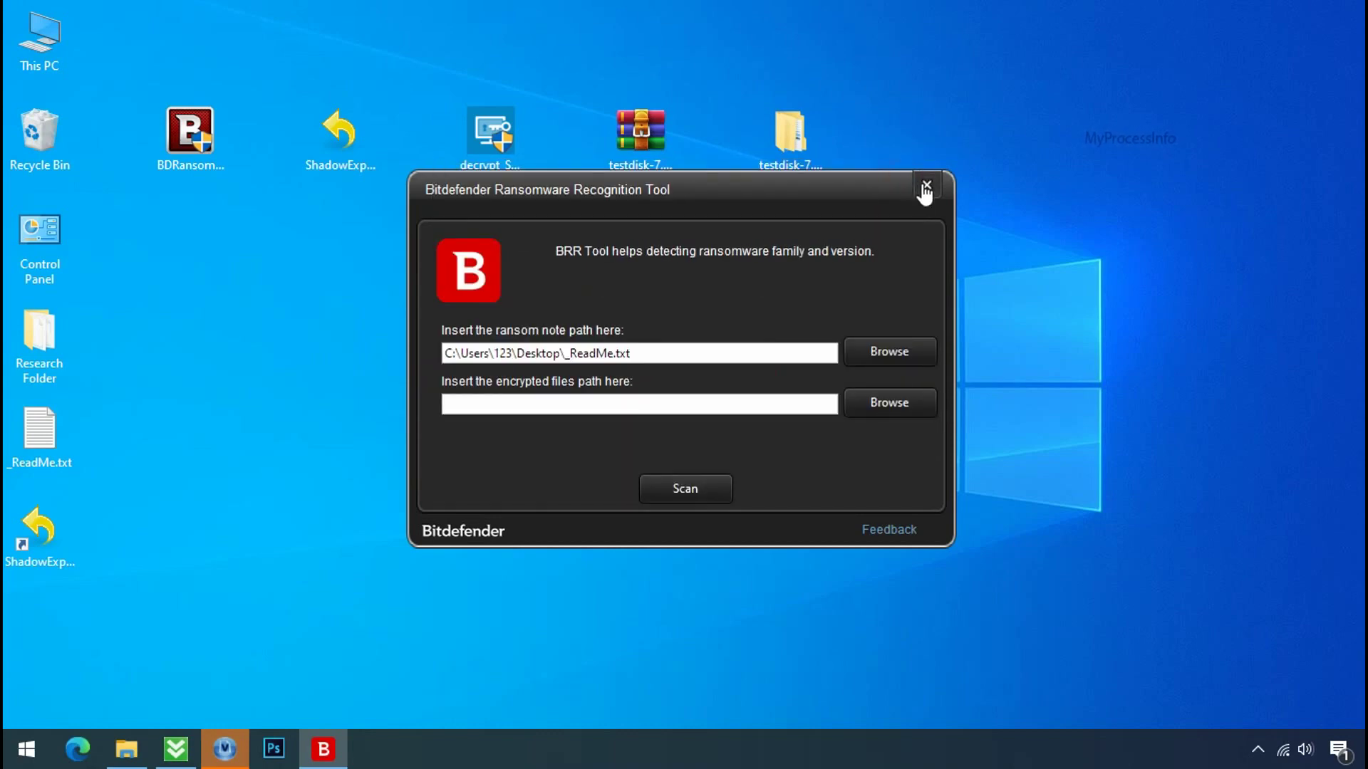
left_click(926, 190)
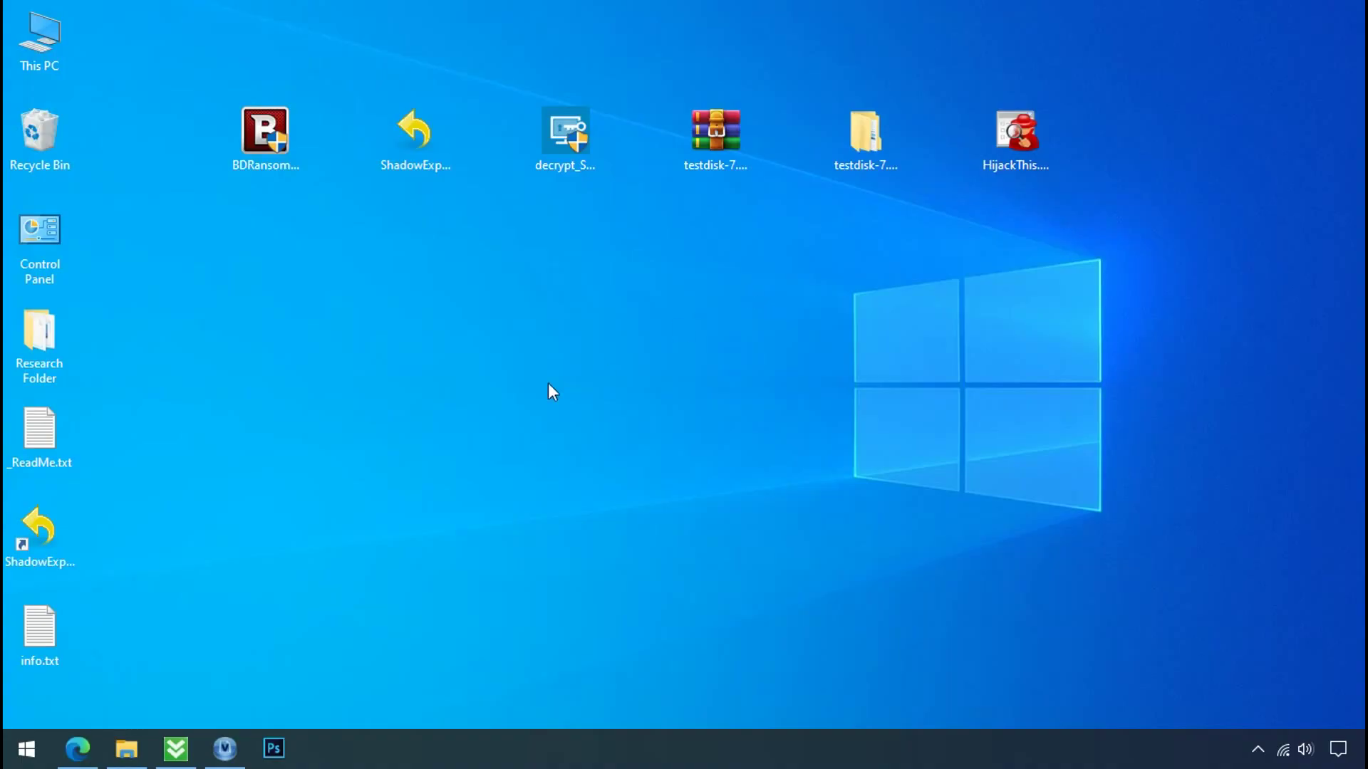
Search %LOCALAPPDATA% from the Start menu to open the AppData\Local folder.
key("super")
type("%")
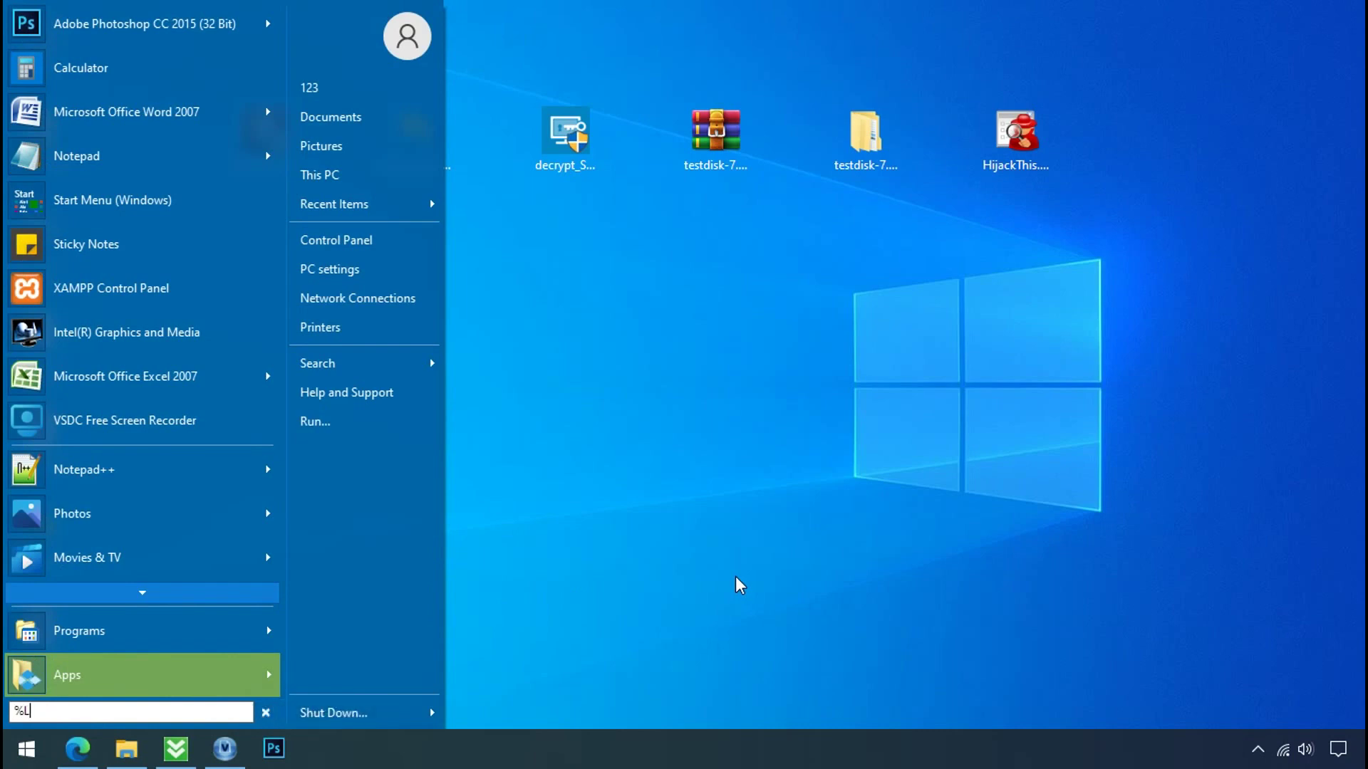
type("LOCALAPPDATA")
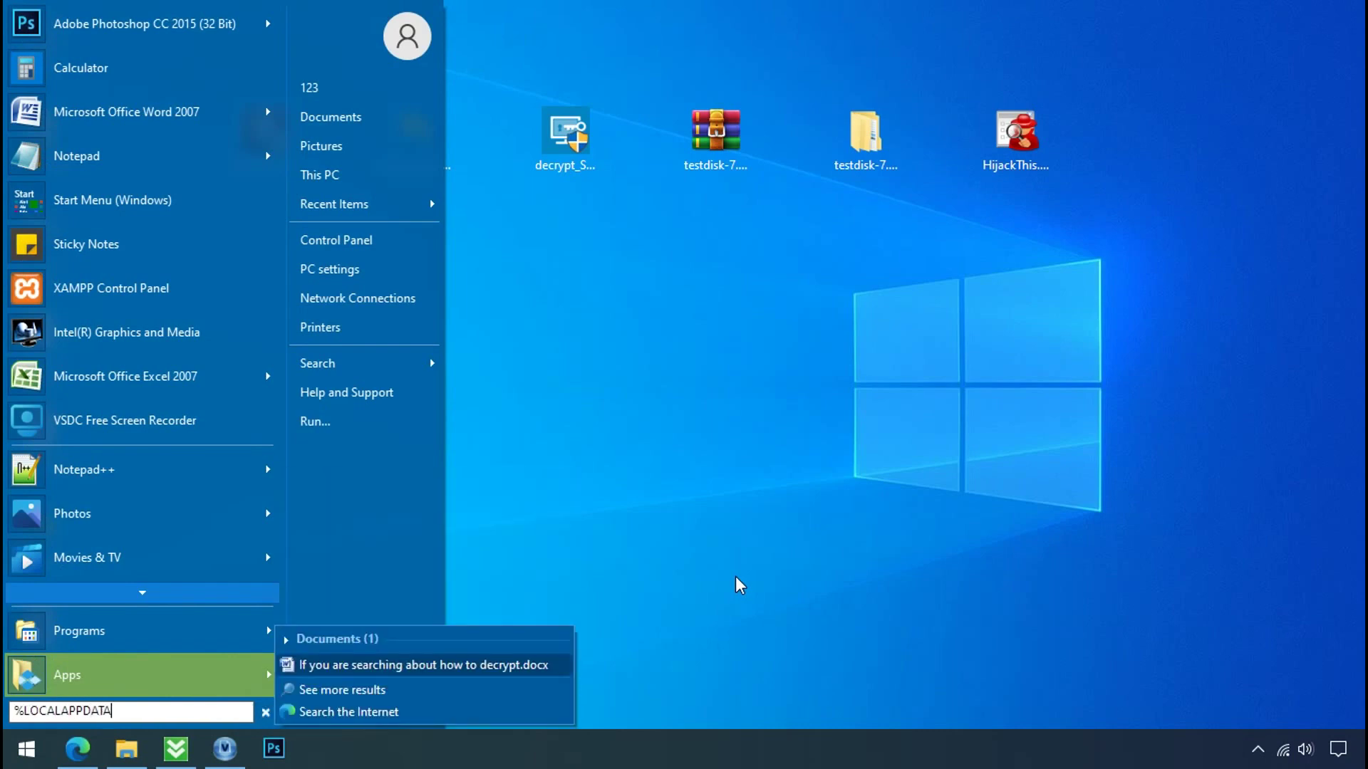
type("%")
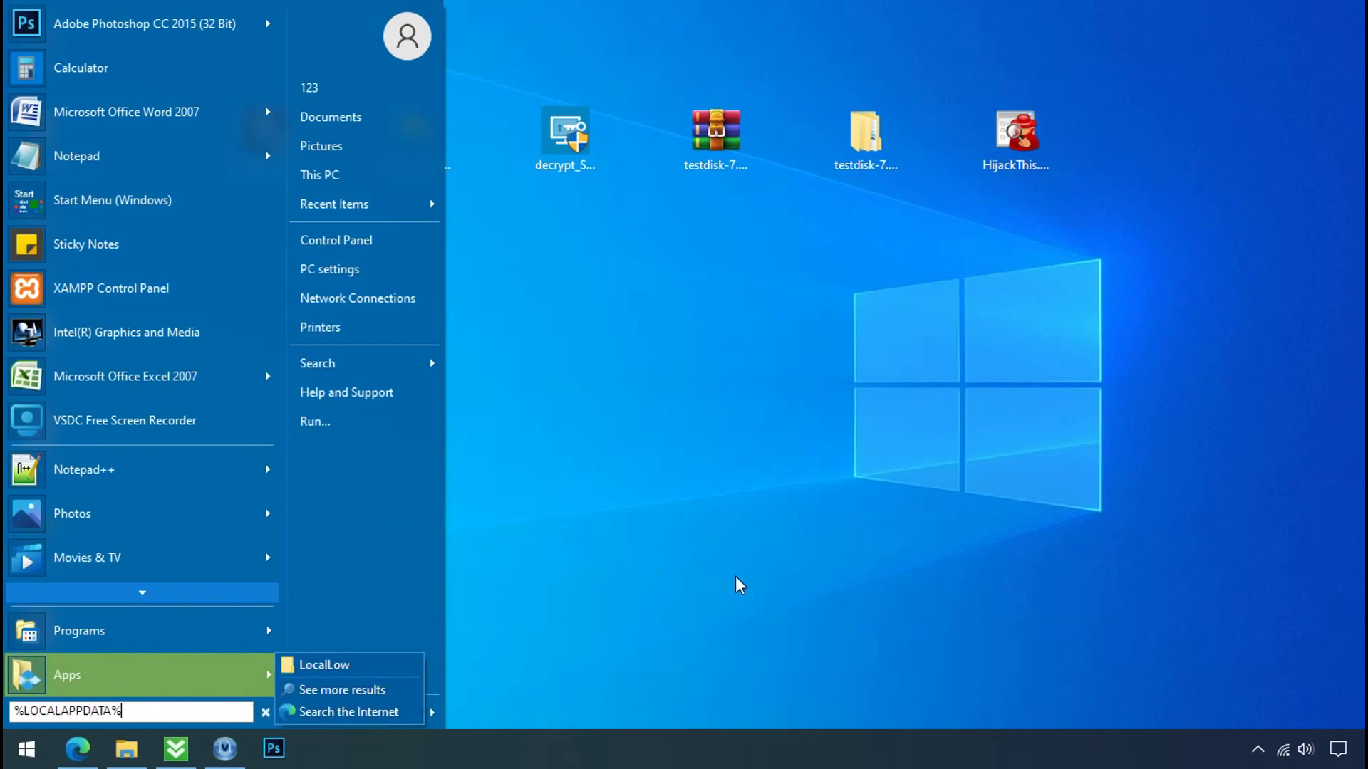
key("Return")
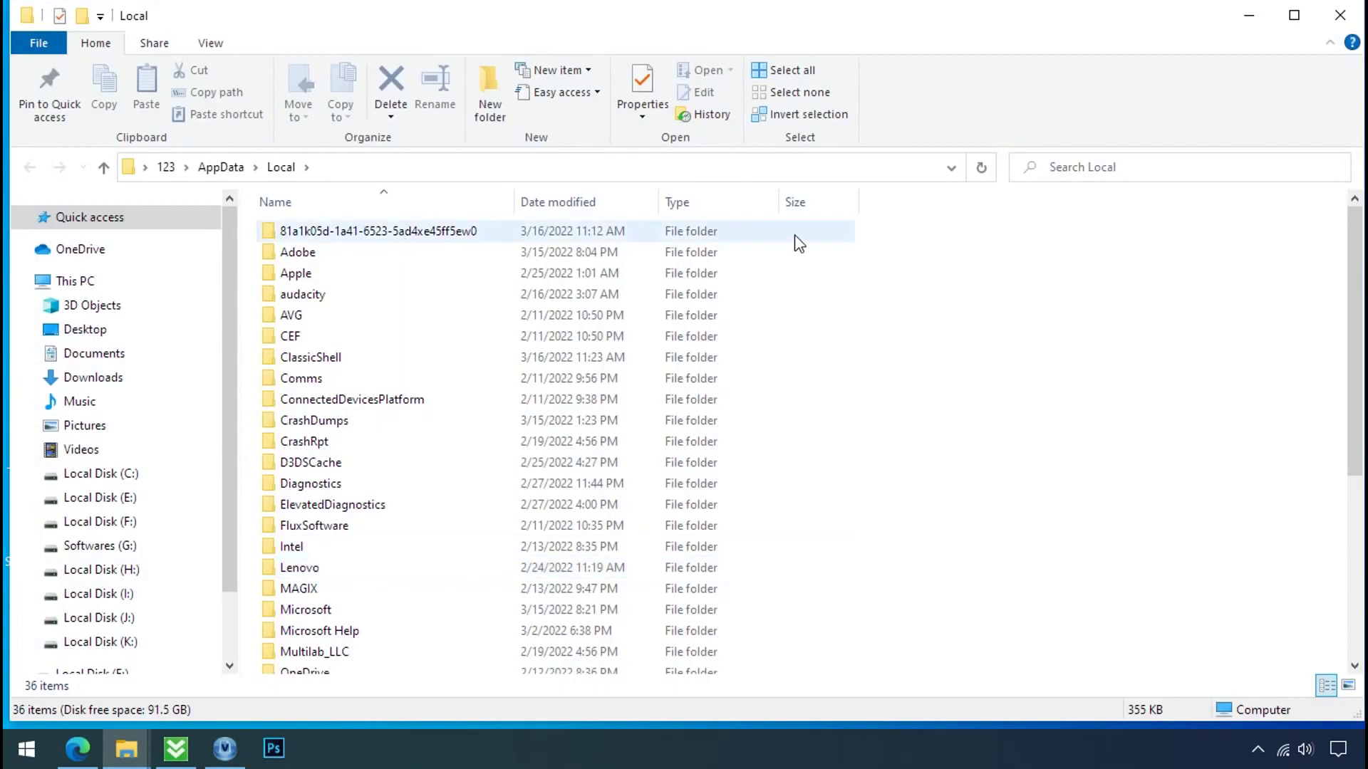
Open the long-named 81a1k05d folder under Local and select D6E1.exe inside it.
left_click(823, 242)
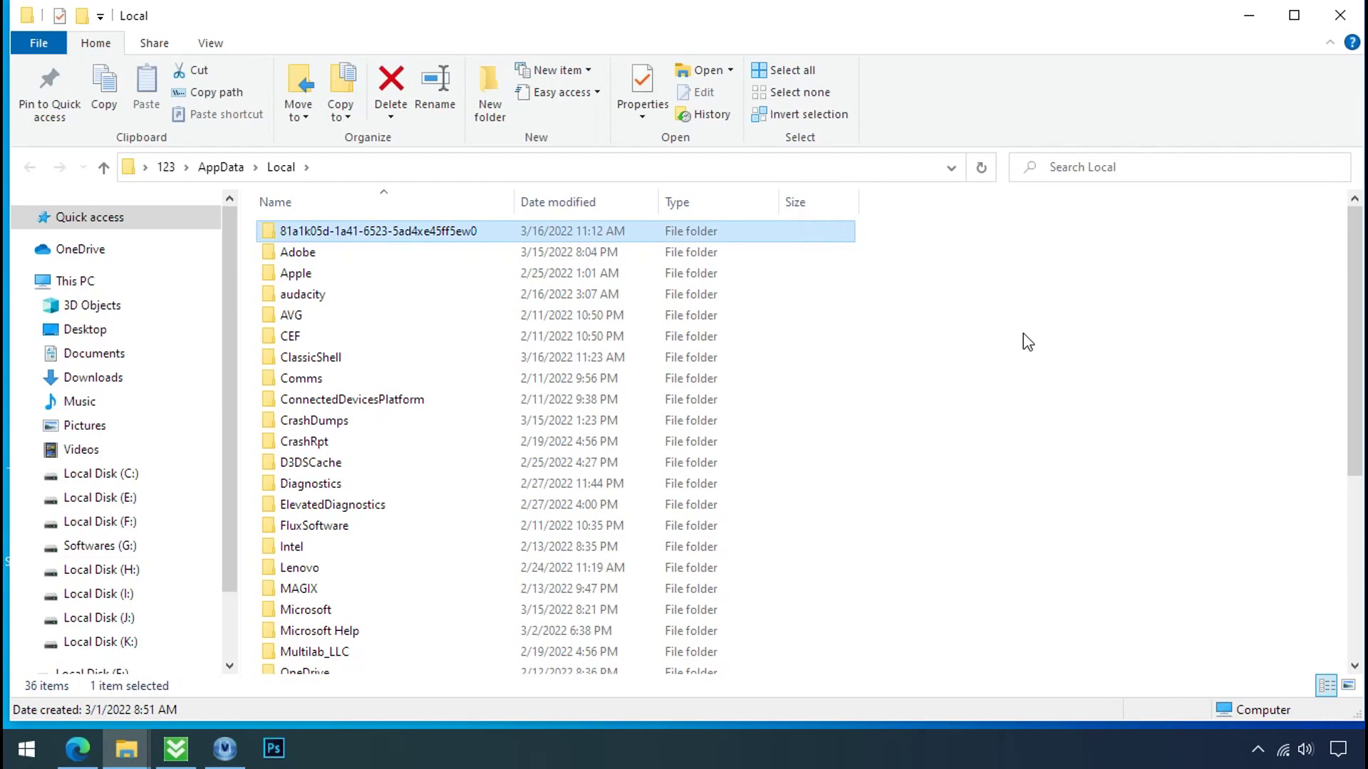
double_click(371, 236)
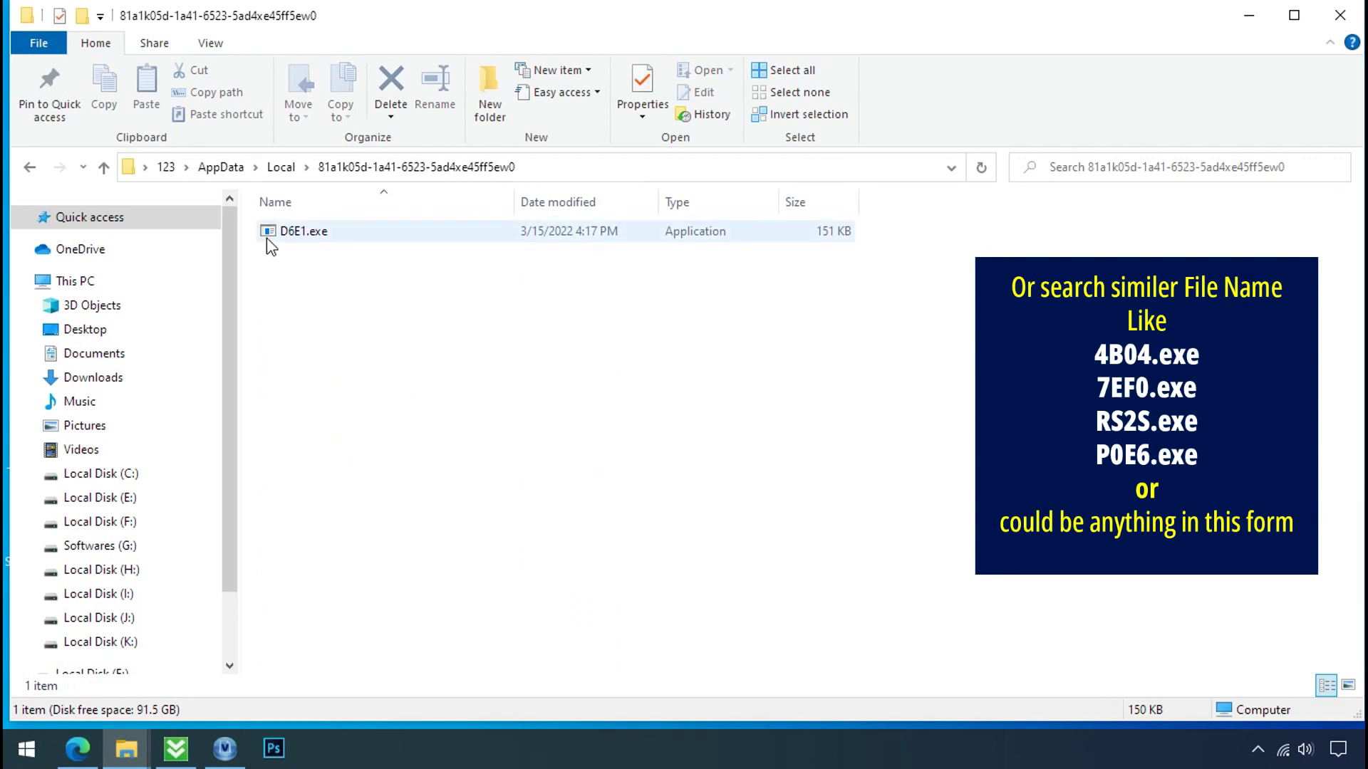
left_click(288, 233)
Attempt to delete D6E1.exe, retry until File Access Denied, then dismiss it and close the window.
right_click(307, 231)
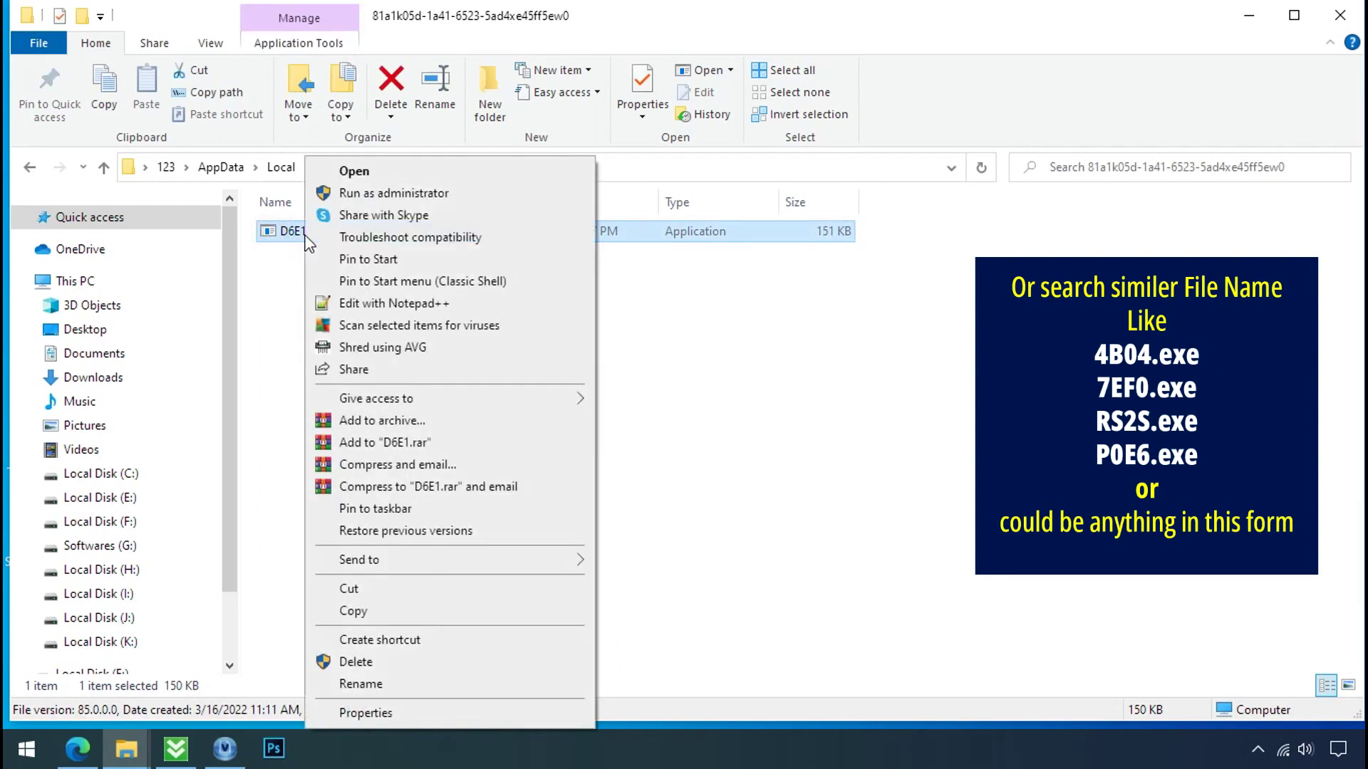
left_click(428, 663)
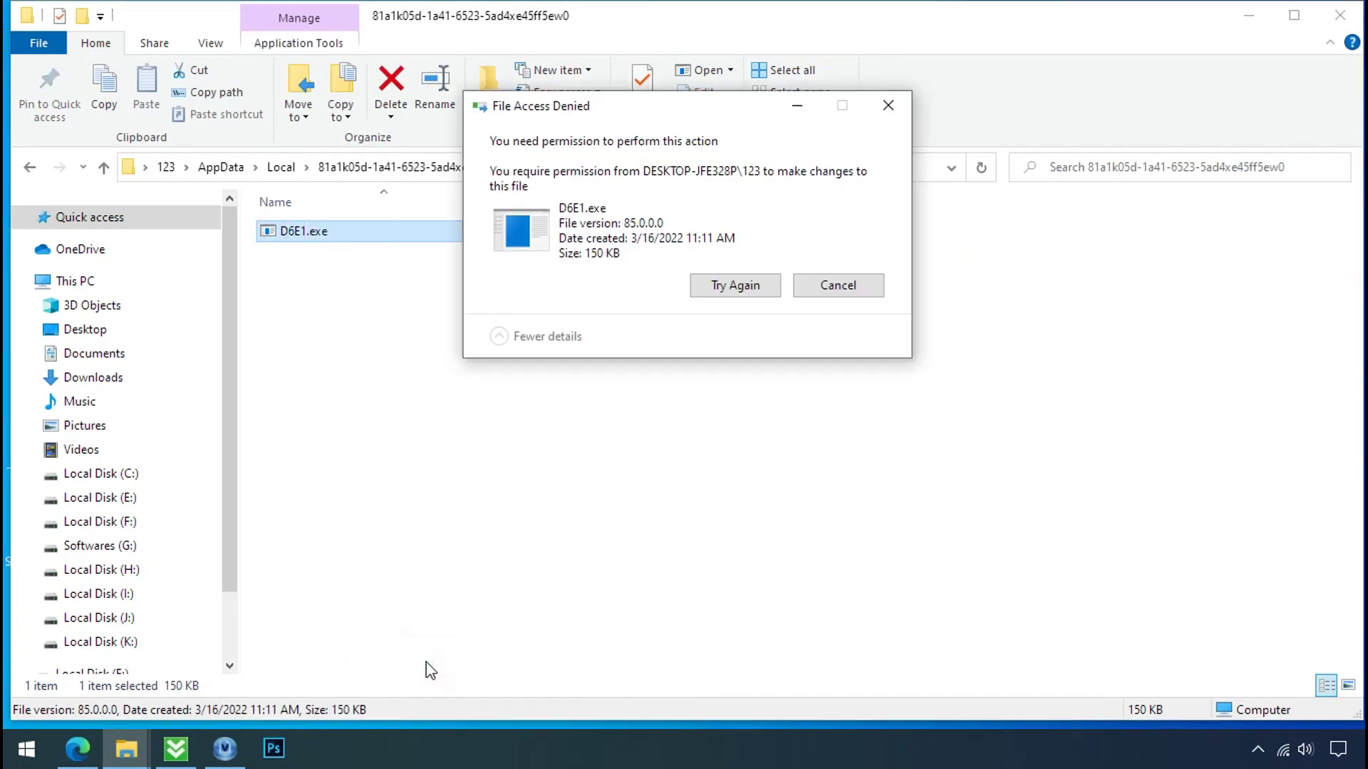
left_click(724, 285)
left_click(734, 287)
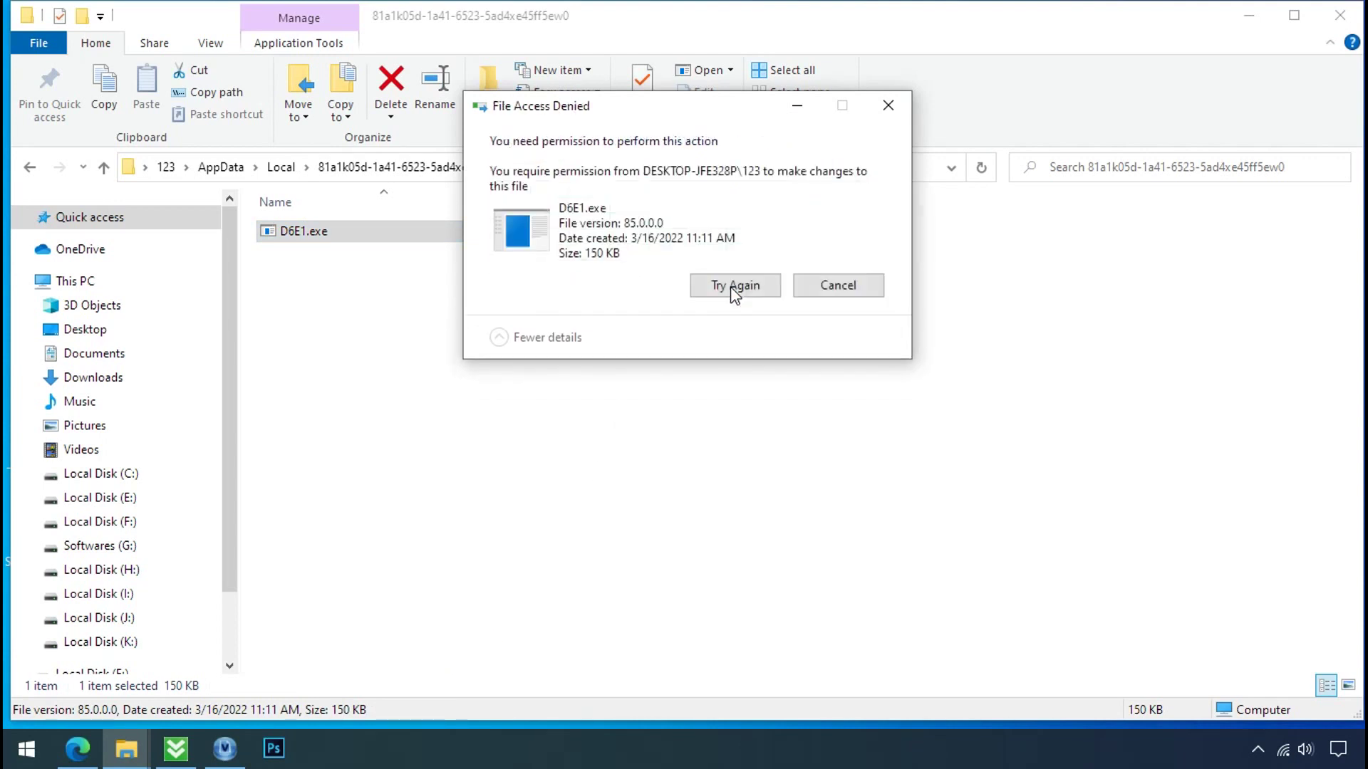
left_click(734, 287)
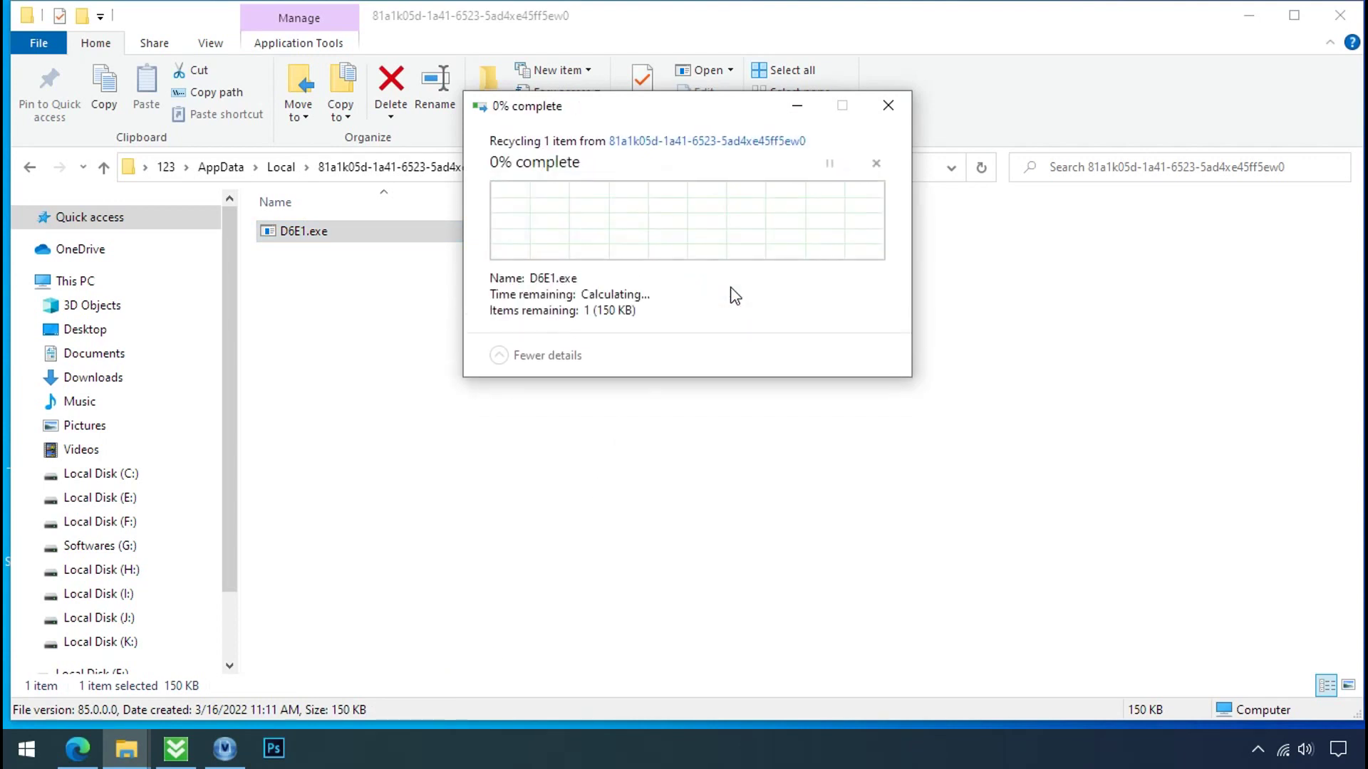
left_click(887, 105)
left_click(1338, 17)
Open Task Manager from the taskbar and find the two running D6E1.exe processes.
right_click(1033, 749)
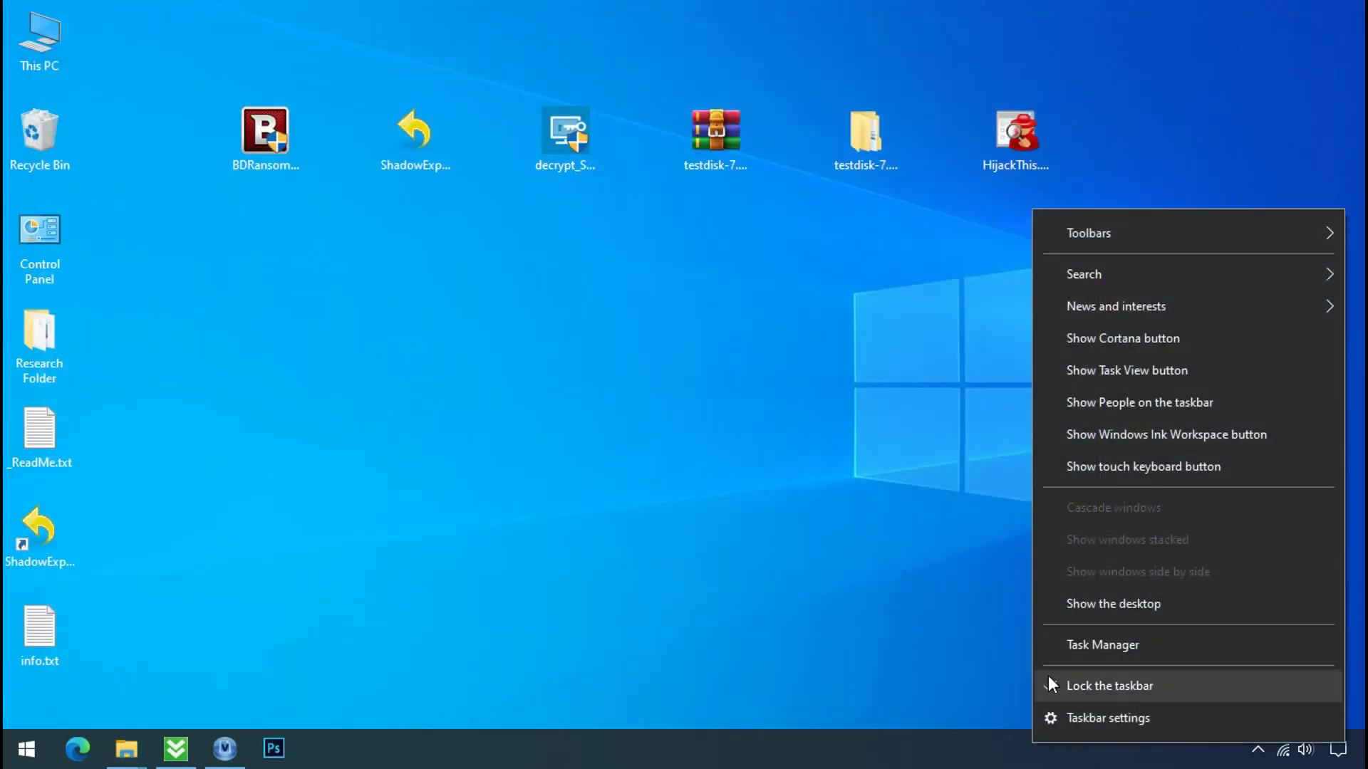
left_click(1058, 645)
scroll(416, 279, "down", 2)
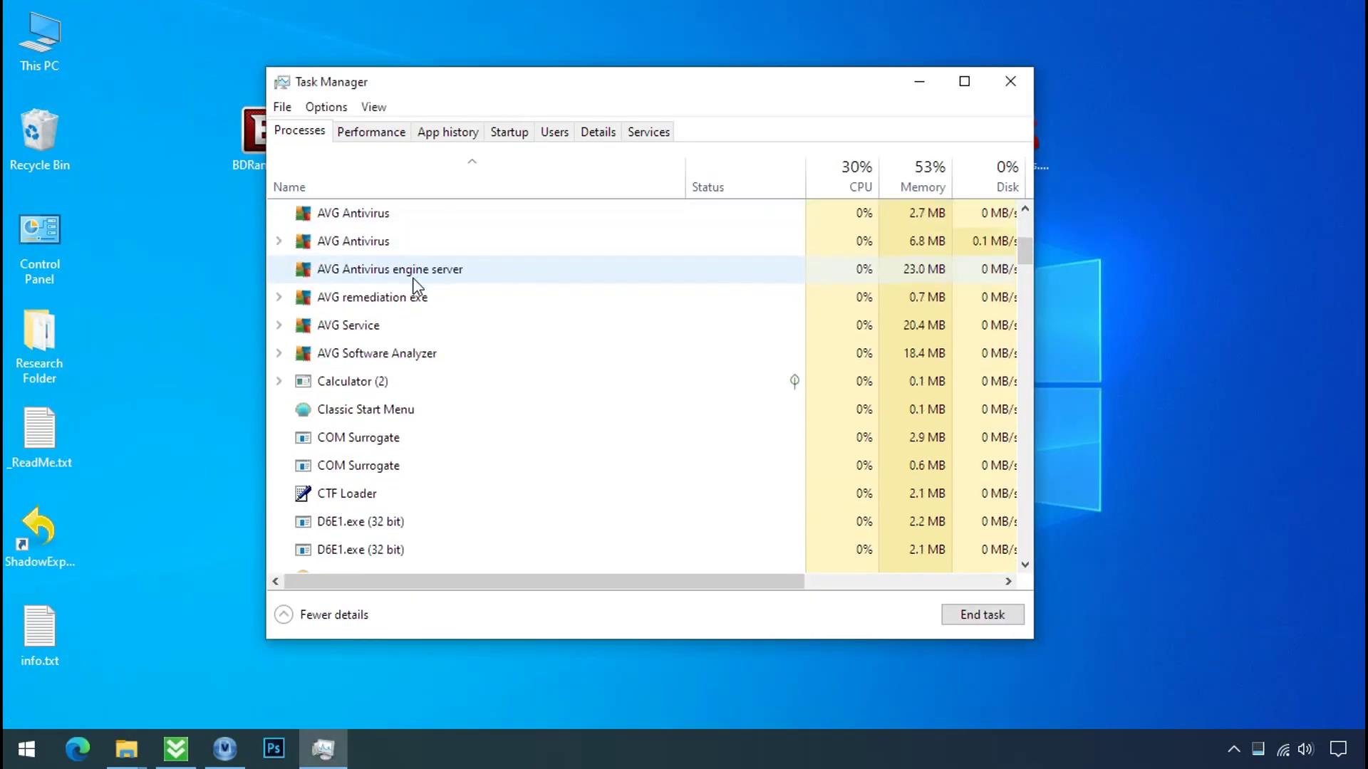
scroll(417, 282, "down", 1)
scroll(416, 283, "down", 1)
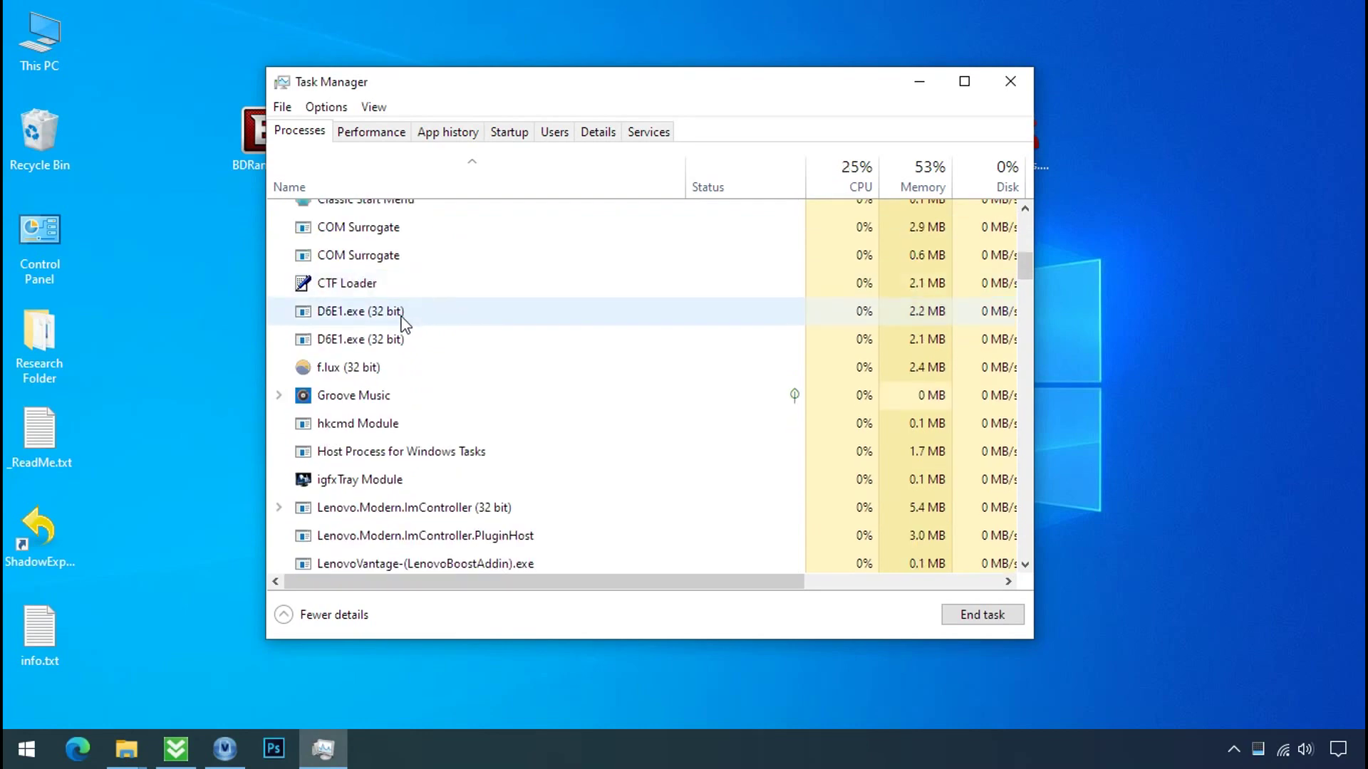
left_click(399, 316)
left_click(394, 342)
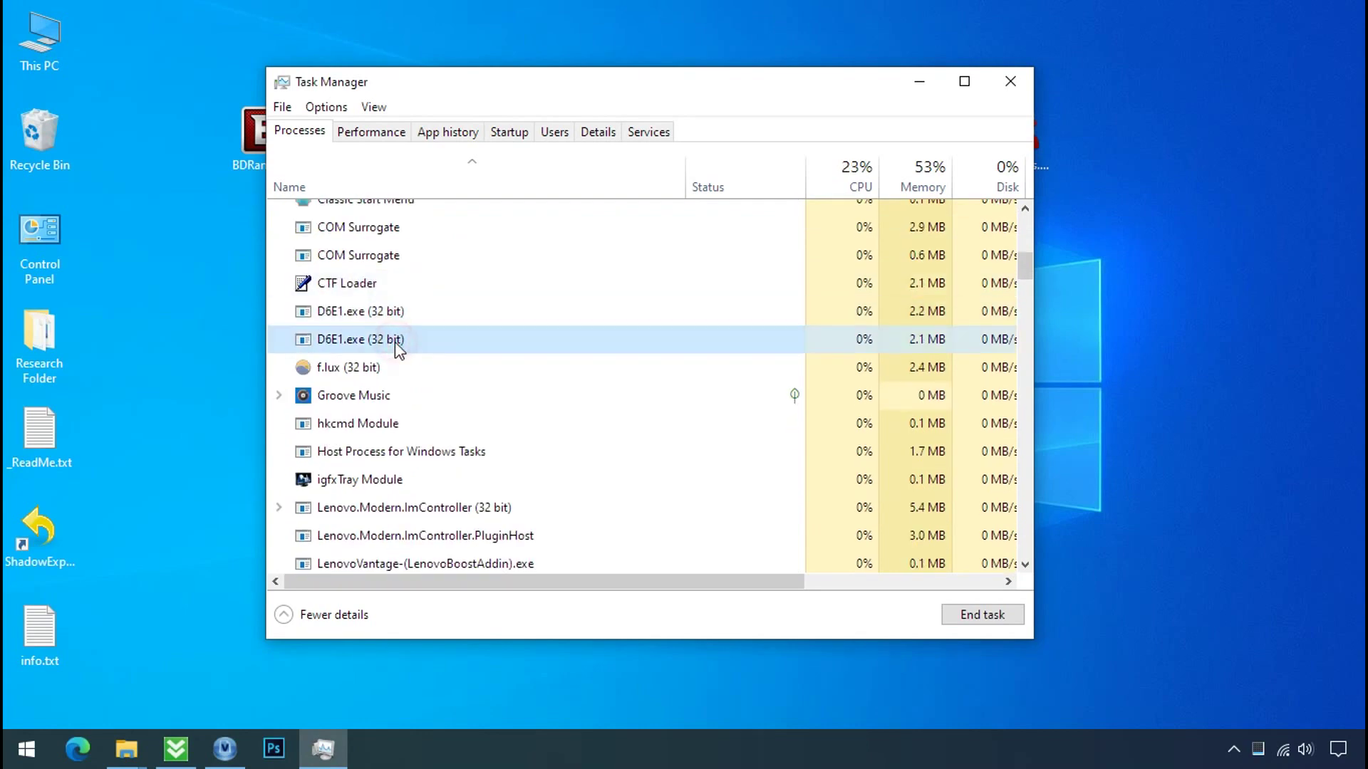
left_click(474, 310)
left_click(495, 337)
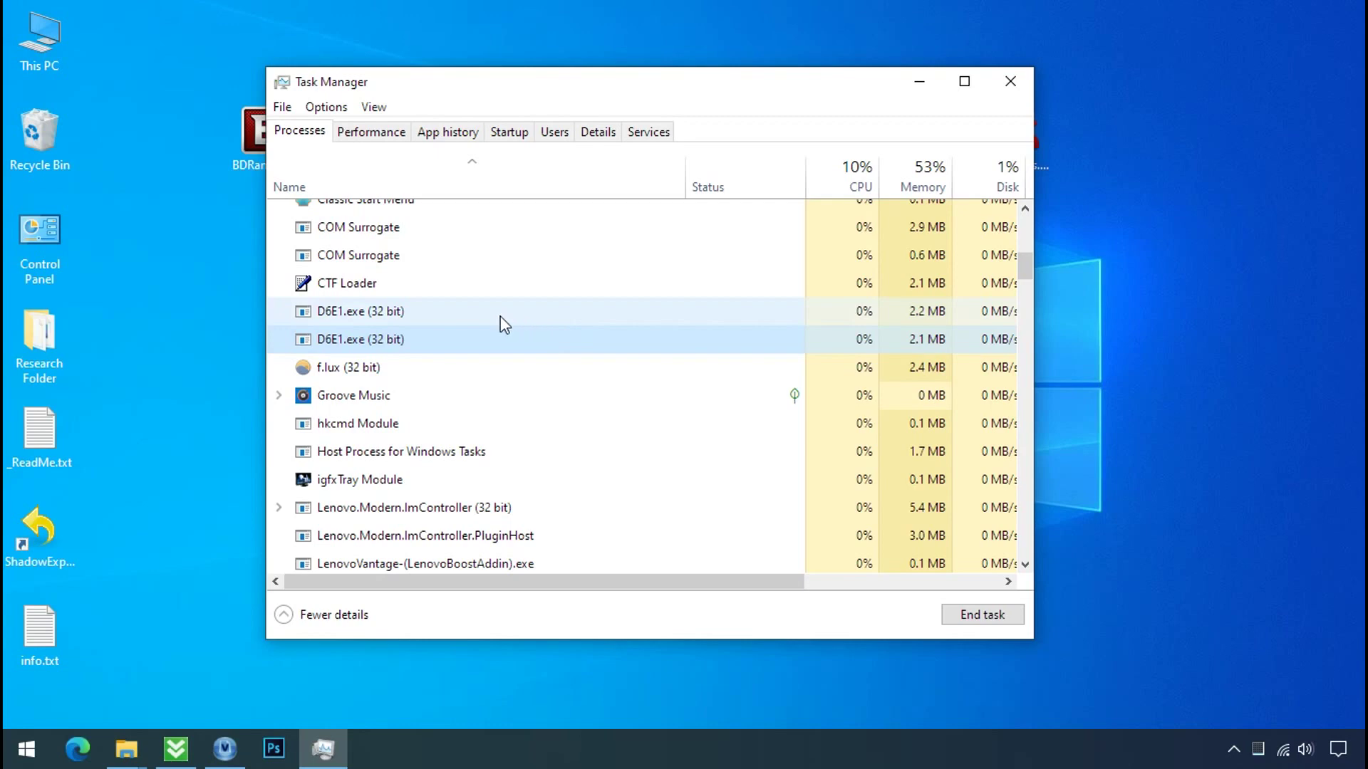
Open the file location of the first D6E1.exe process under AppData\Local\Temp.
left_click(406, 317)
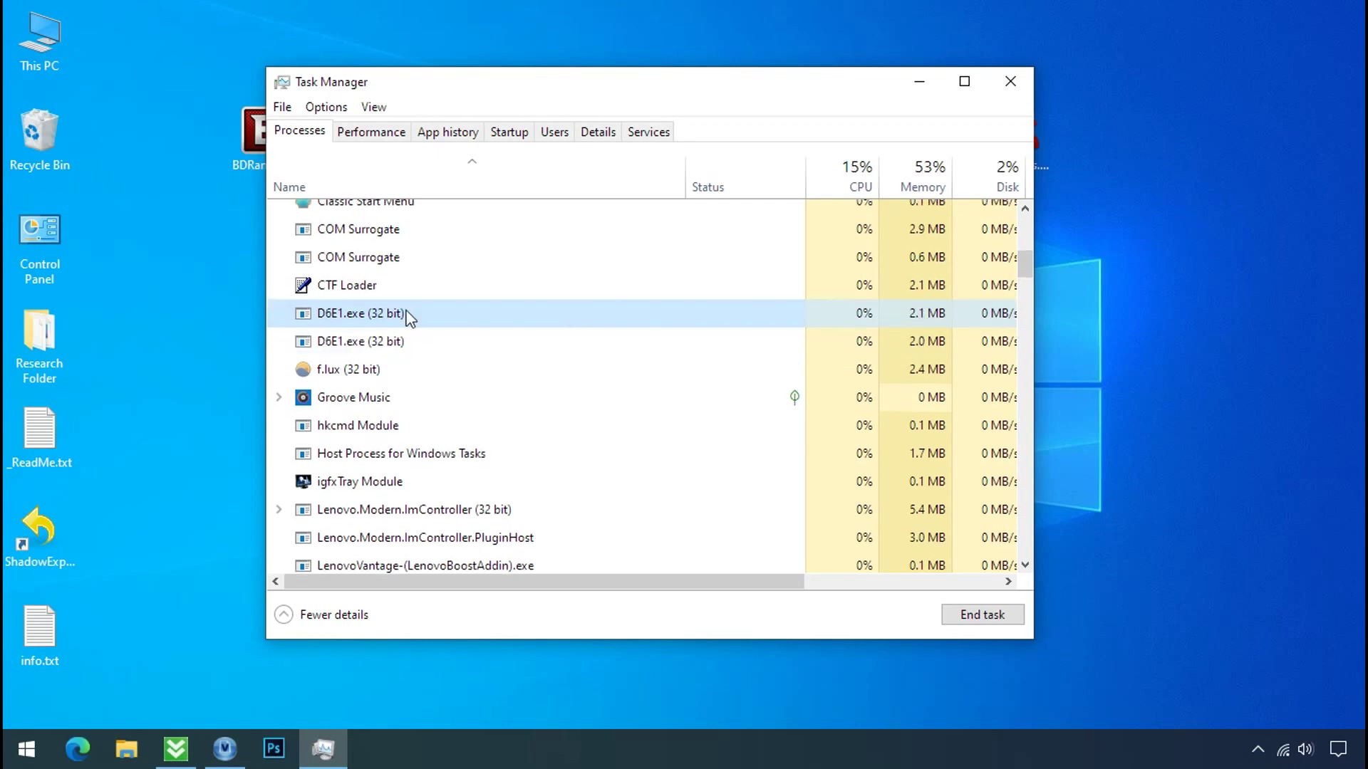
right_click(407, 317)
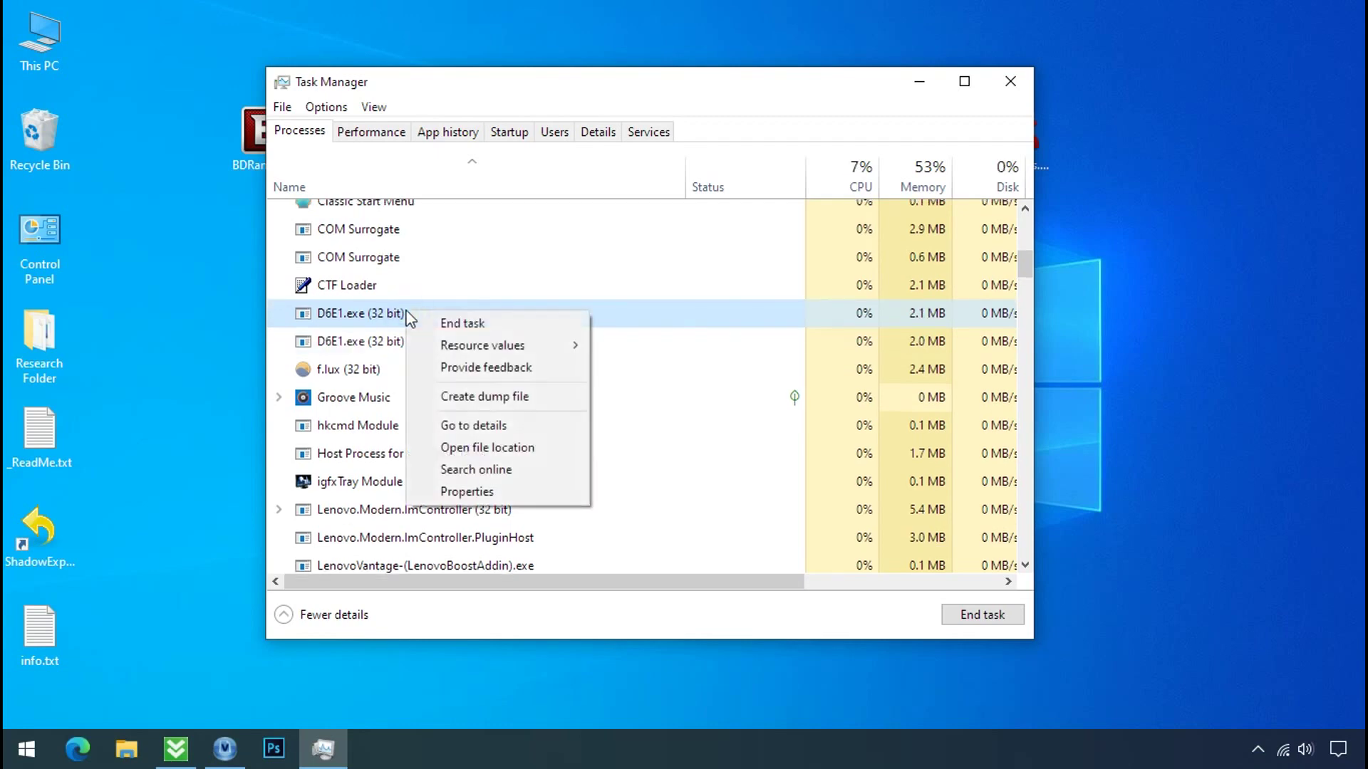
left_click(464, 448)
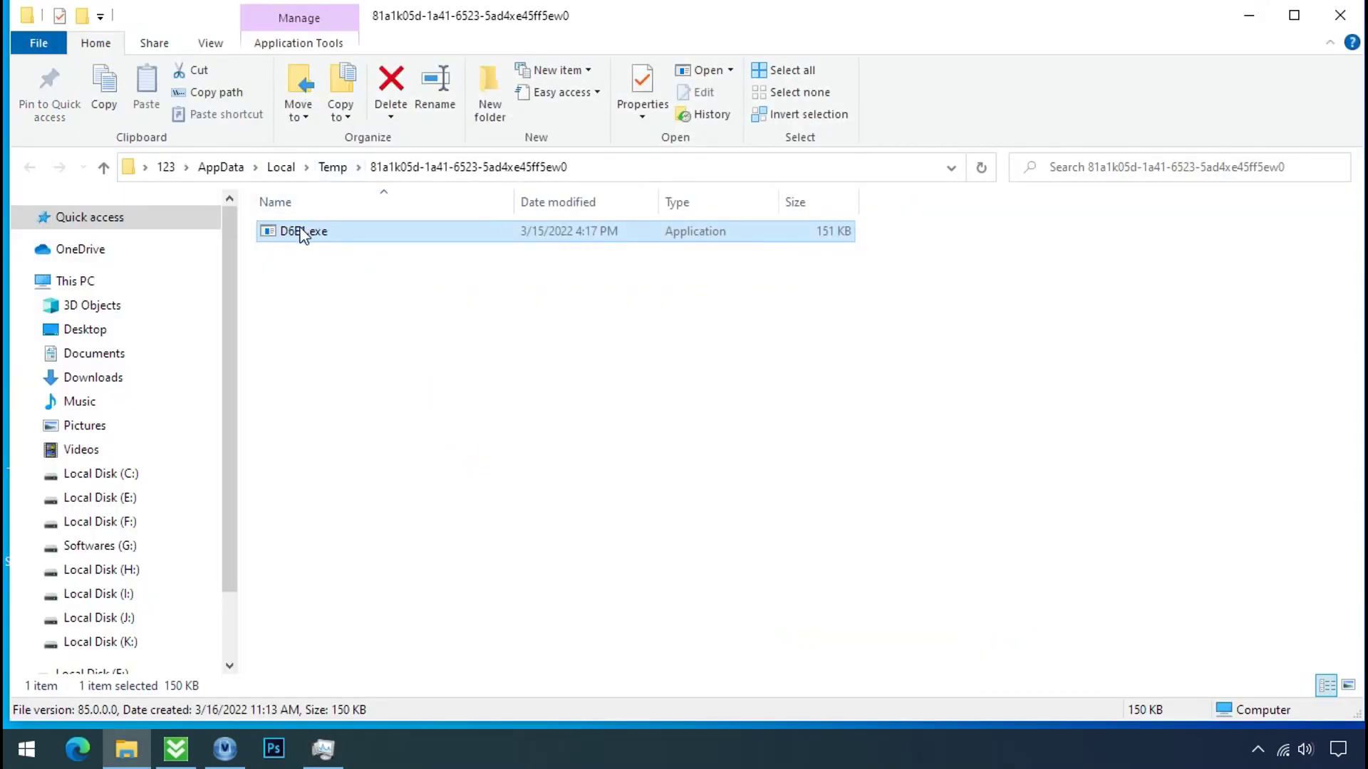
Open the second D6E1.exe process's file location under AppData\Local, then minimize Explorer back to Task Manager.
left_click(1248, 15)
right_click(427, 369)
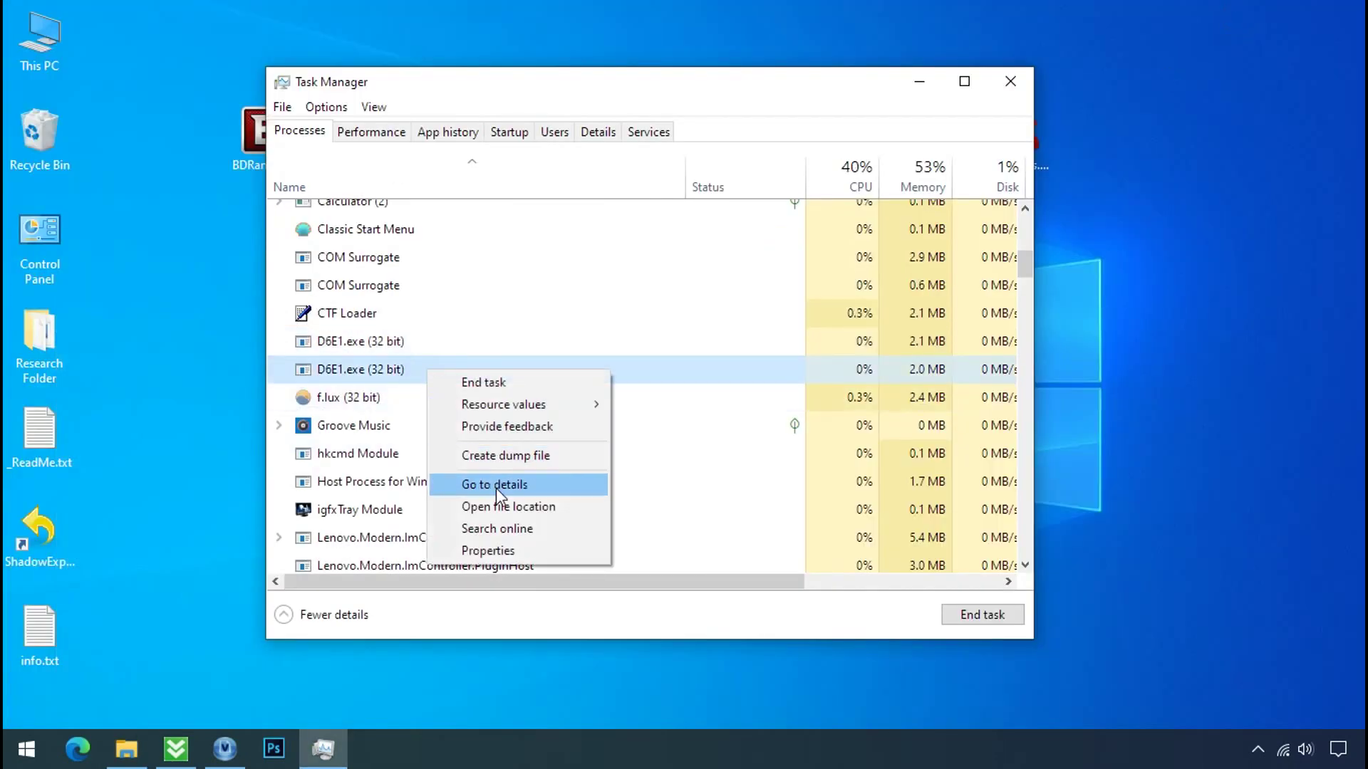
left_click(500, 507)
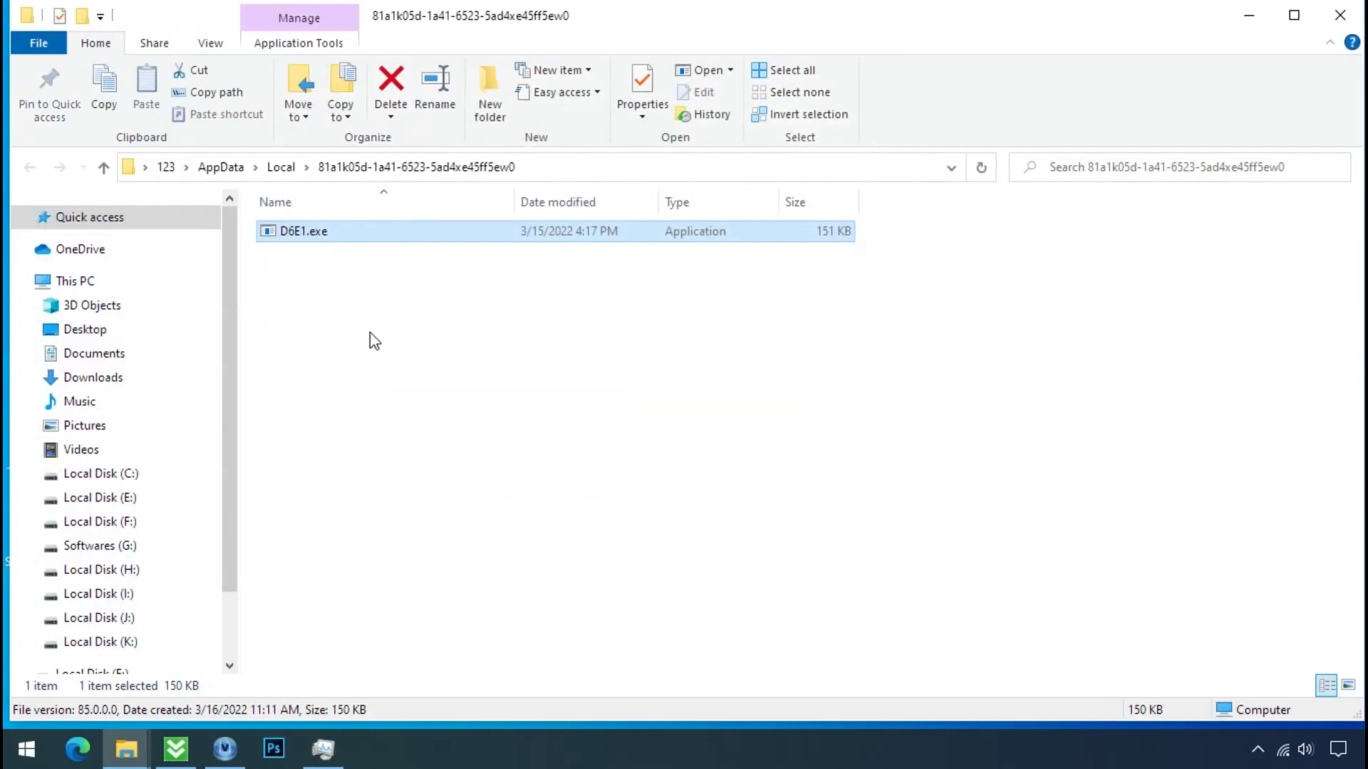
left_click(300, 235, "ctrl")
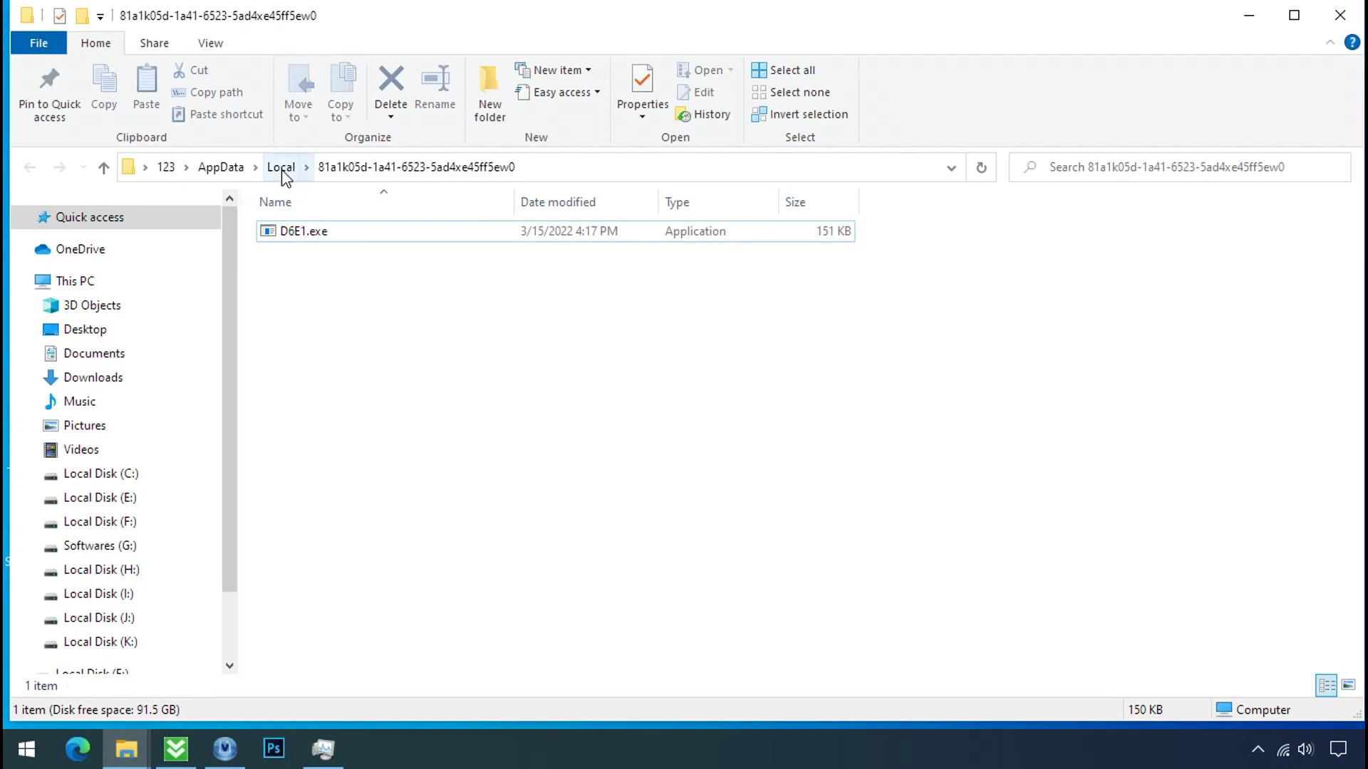
left_click(1246, 15)
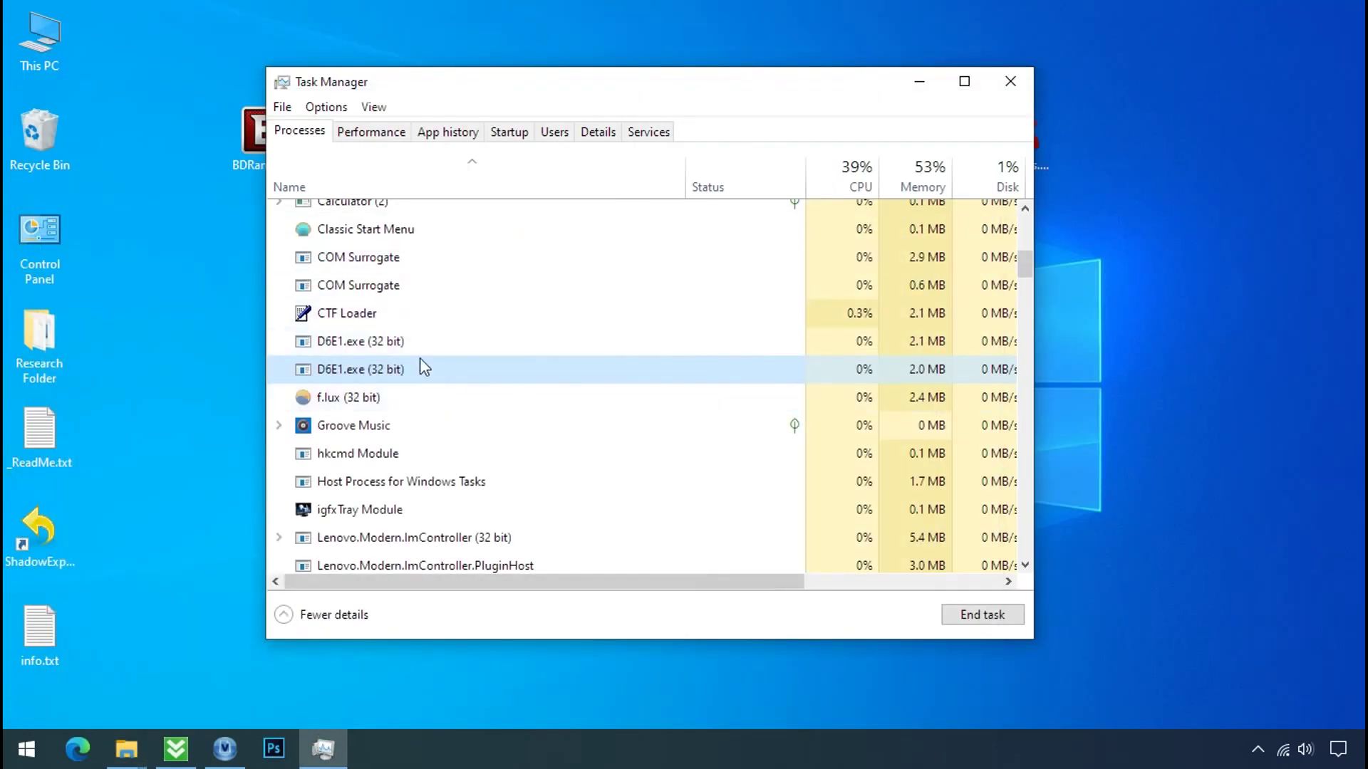
End both running D6E1.exe processes.
left_click(401, 346)
right_click(400, 345)
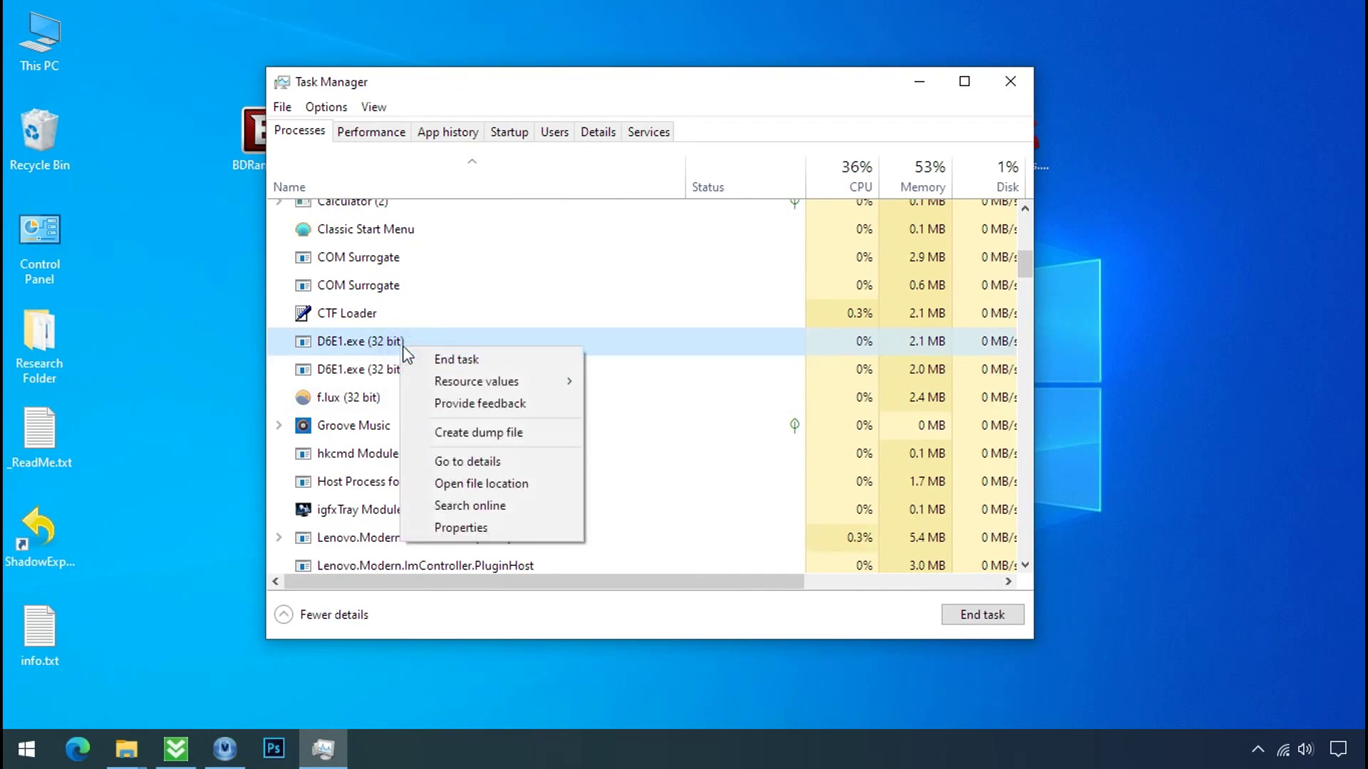
left_click(426, 360)
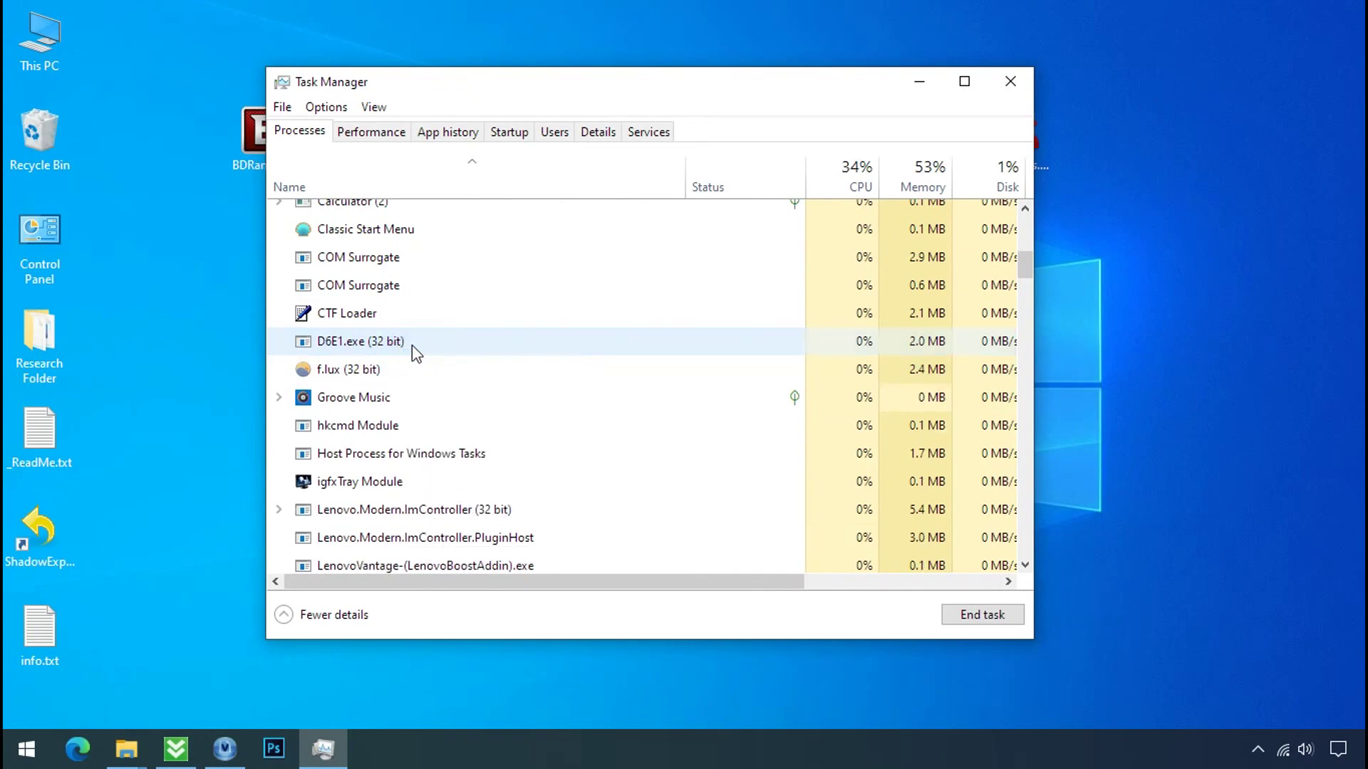
right_click(404, 347)
left_click(427, 359)
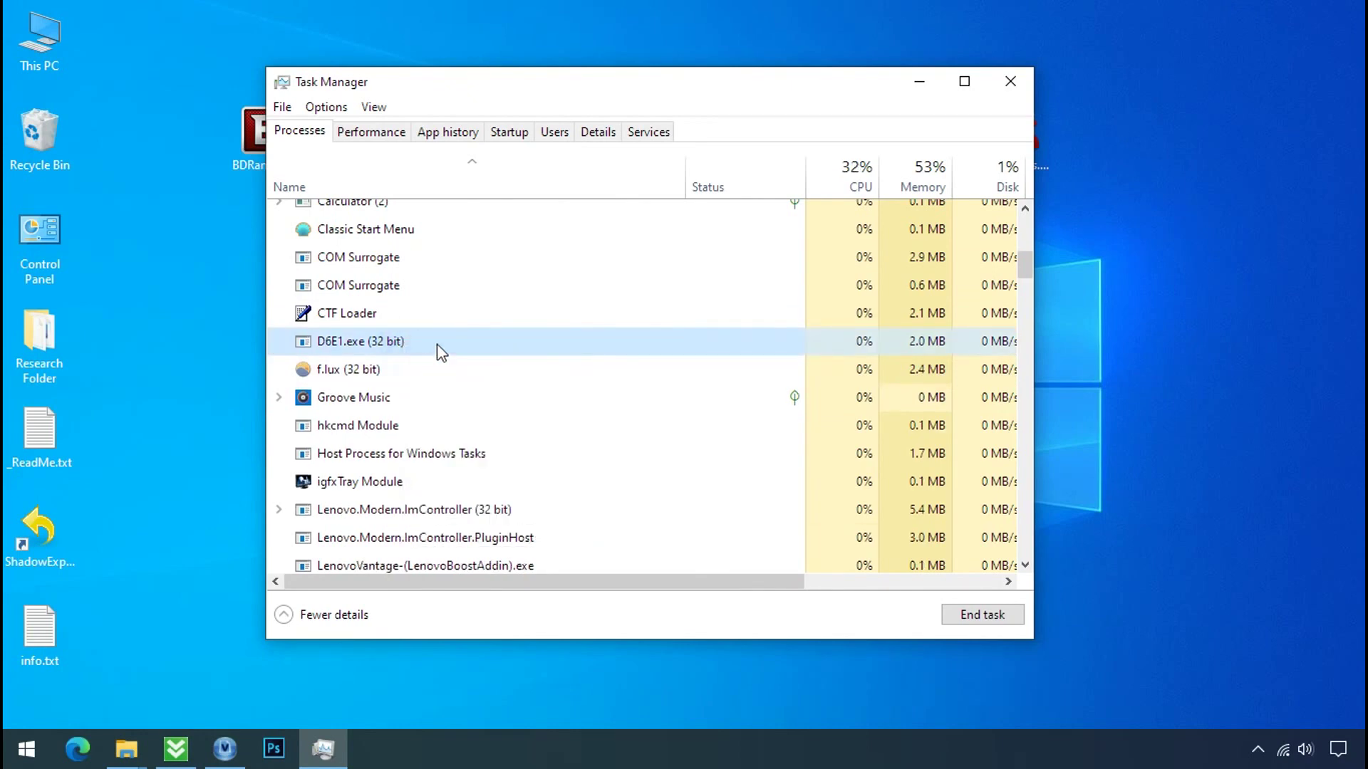
Disable the D6E1.exe entry on the Startup tab and close Task Manager.
left_click(519, 130)
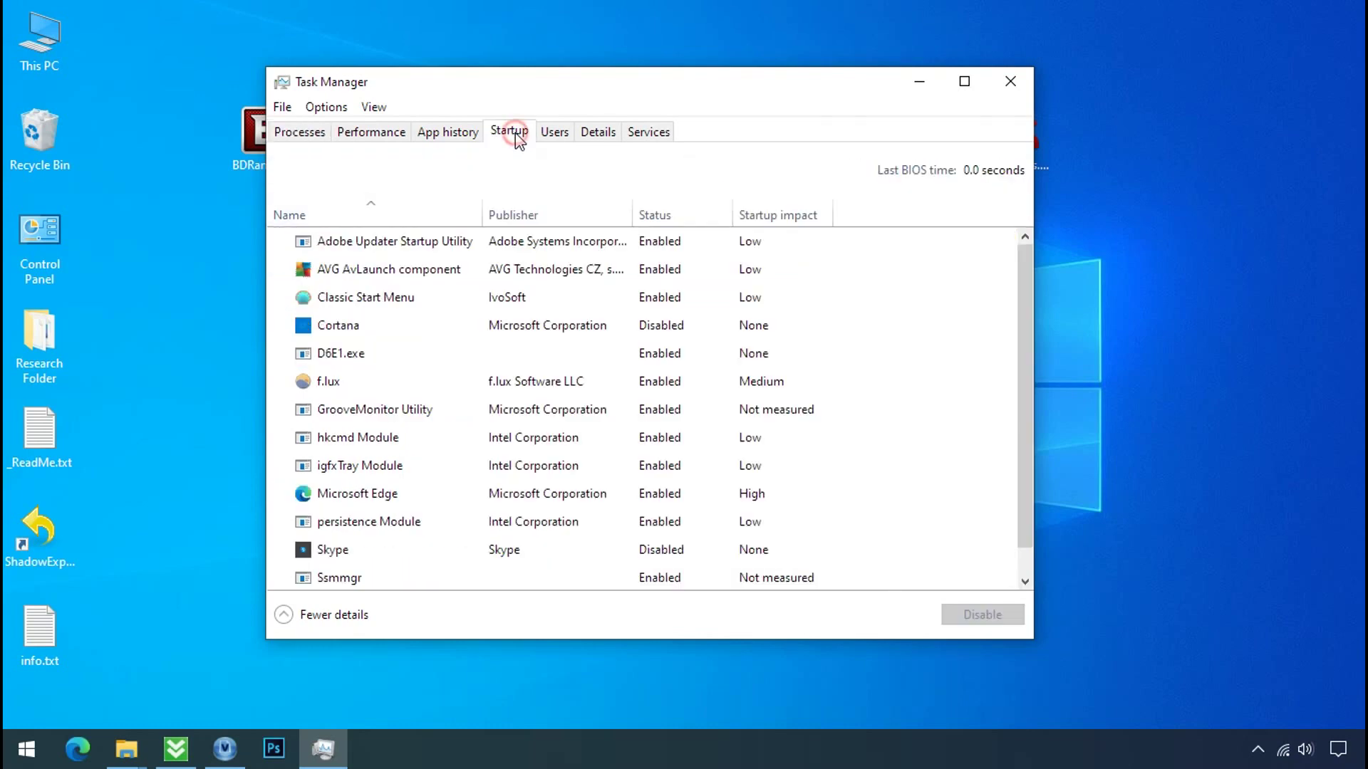
right_click(464, 347)
left_click(478, 362)
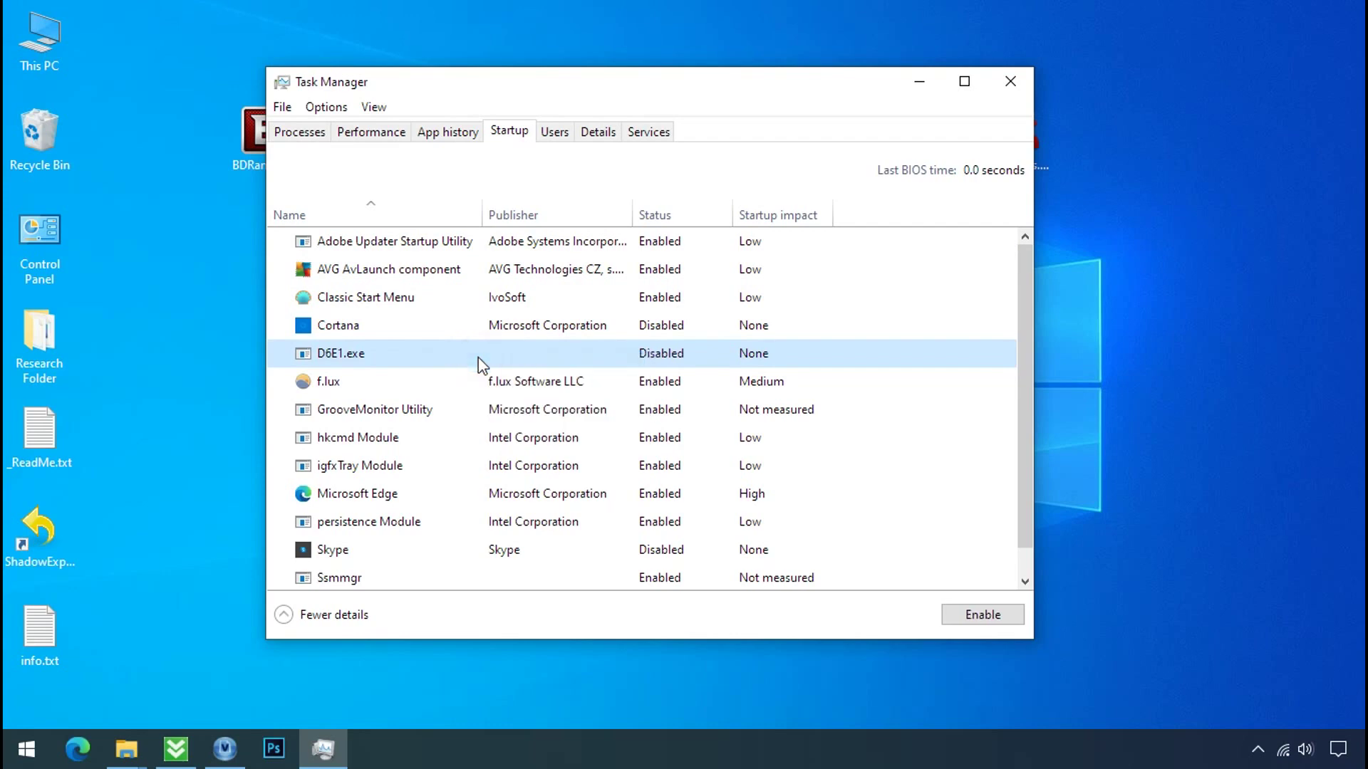
left_click(1010, 82)
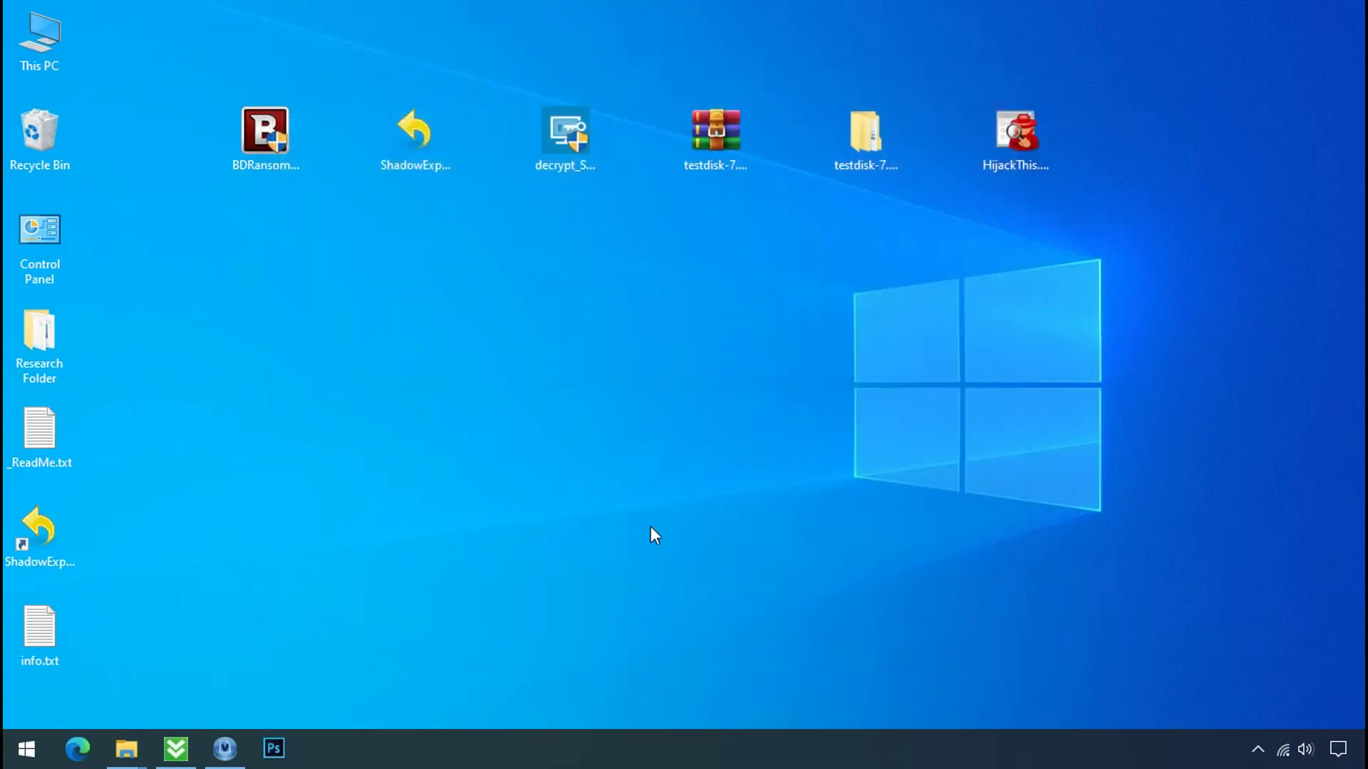
mouse_move(126, 749)
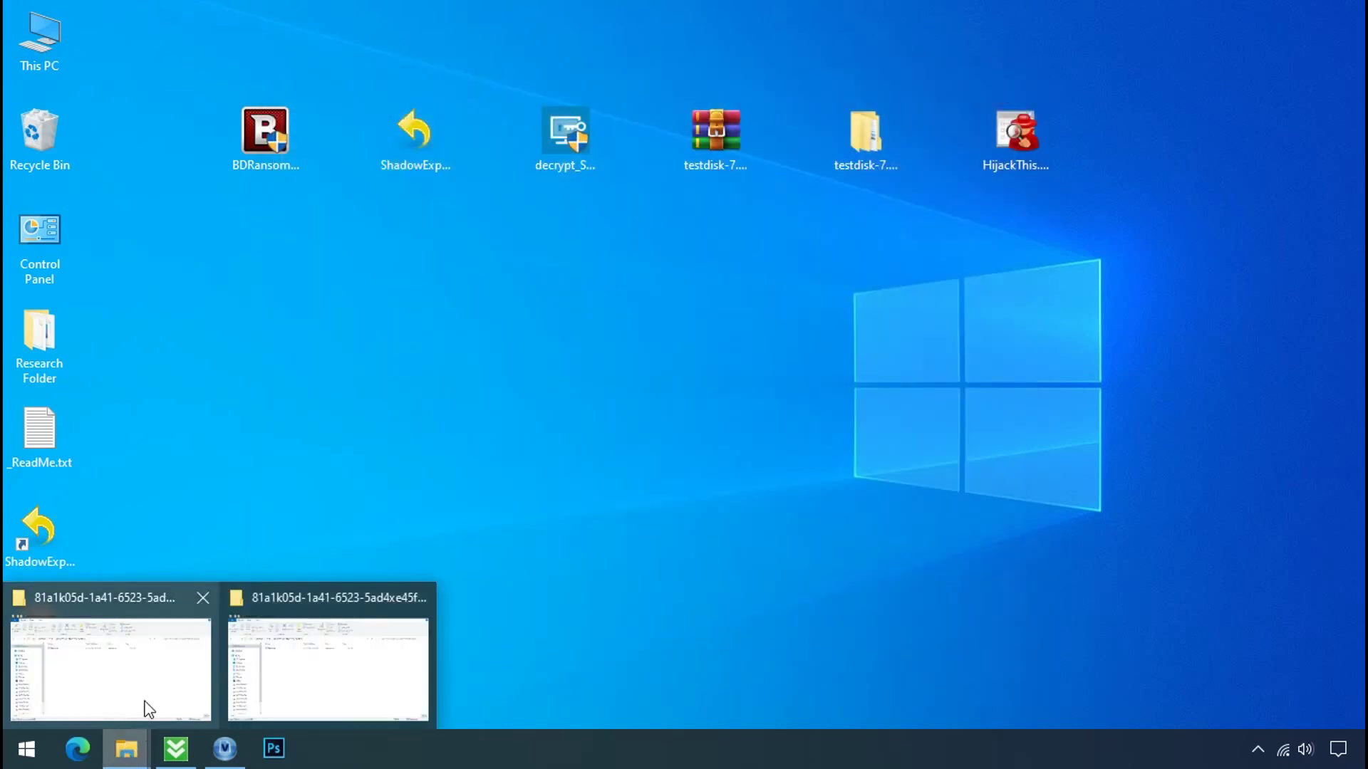
Restore the folder window and try deleting D6E1.exe again.
left_click(147, 685)
left_click(336, 237)
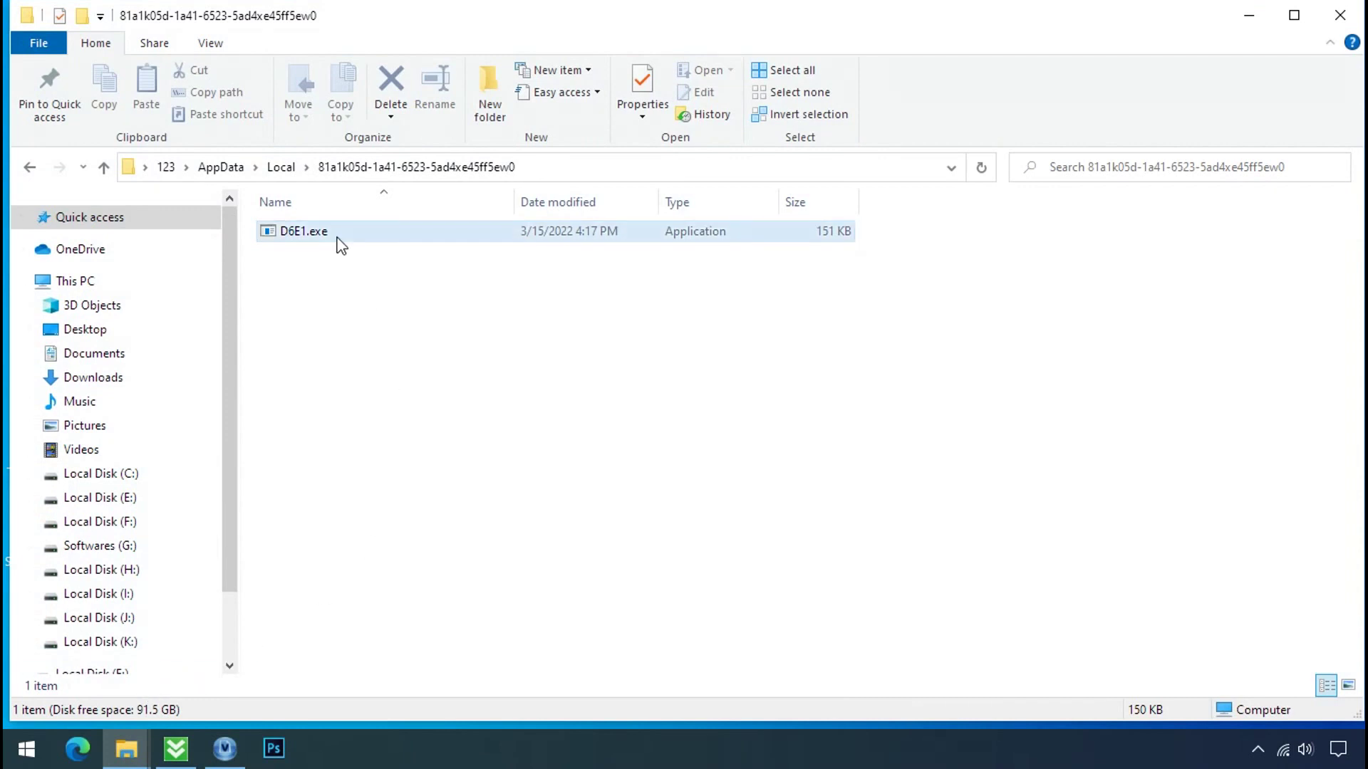
left_click(364, 244)
right_click(385, 237)
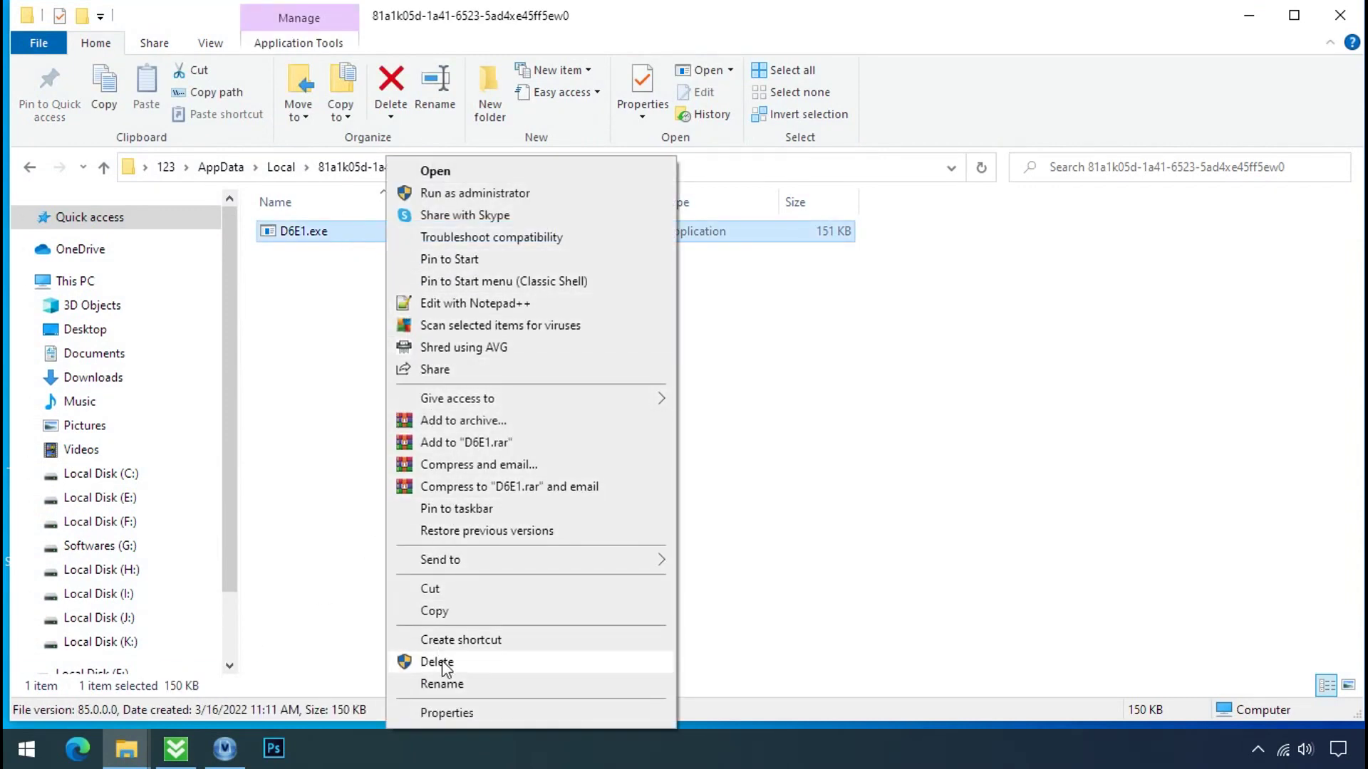
left_click(445, 669)
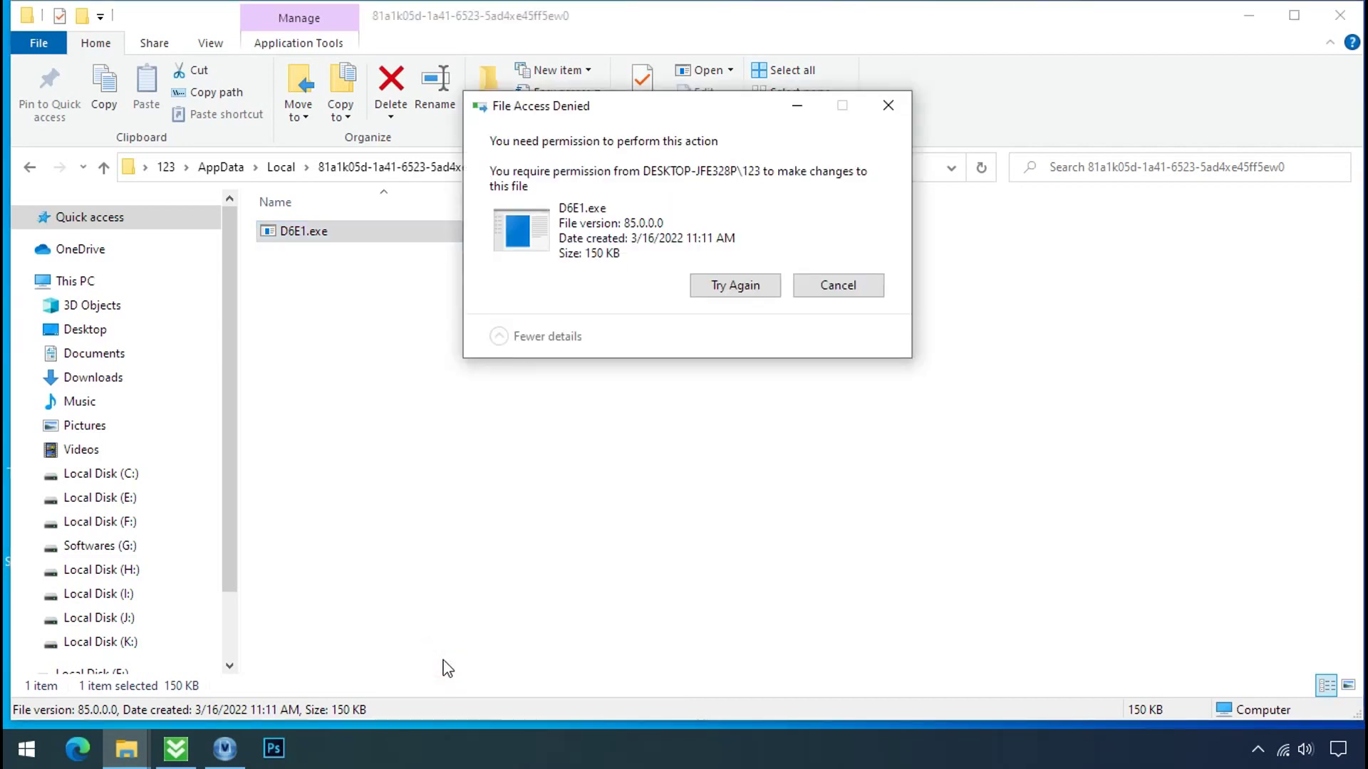
Give up after the retries are refused with Access Denied, then bring up D6E1.exe's Properties.
left_click(736, 286)
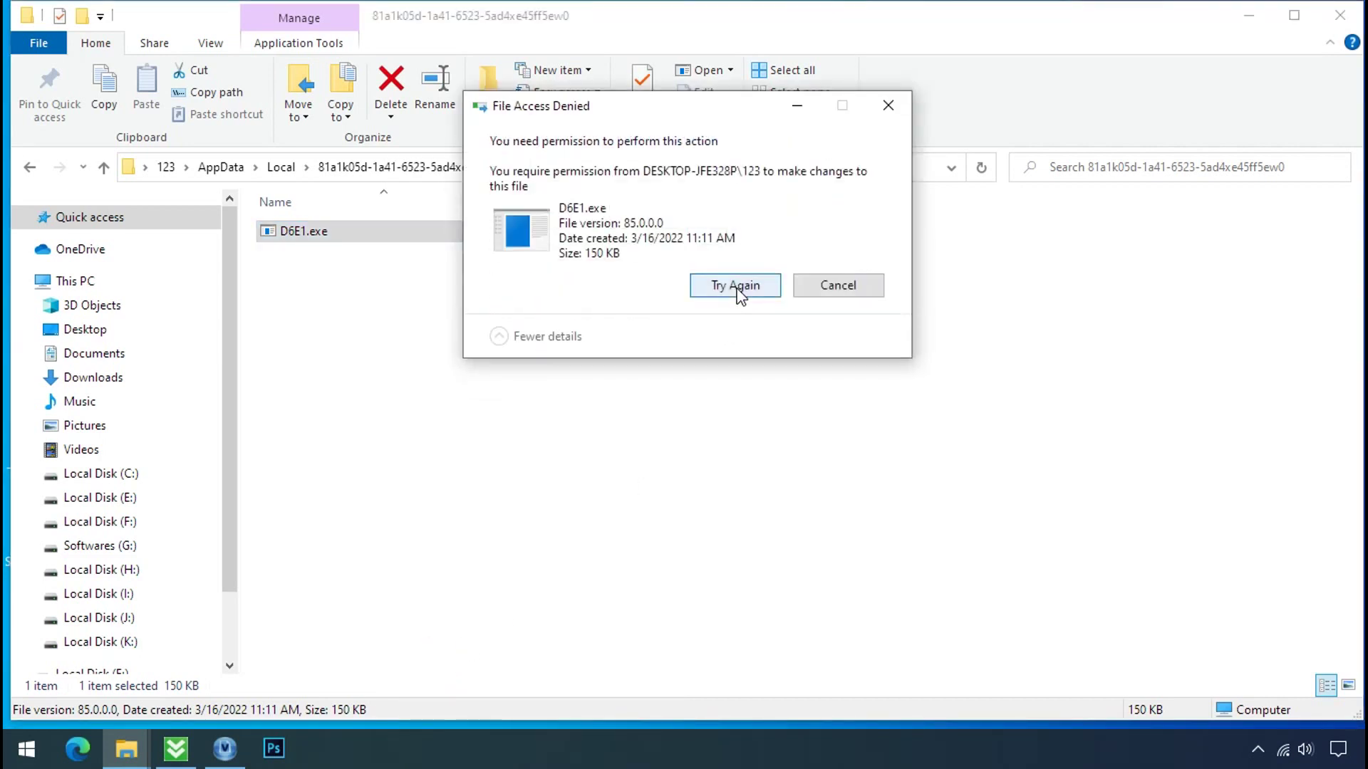
left_click(736, 286)
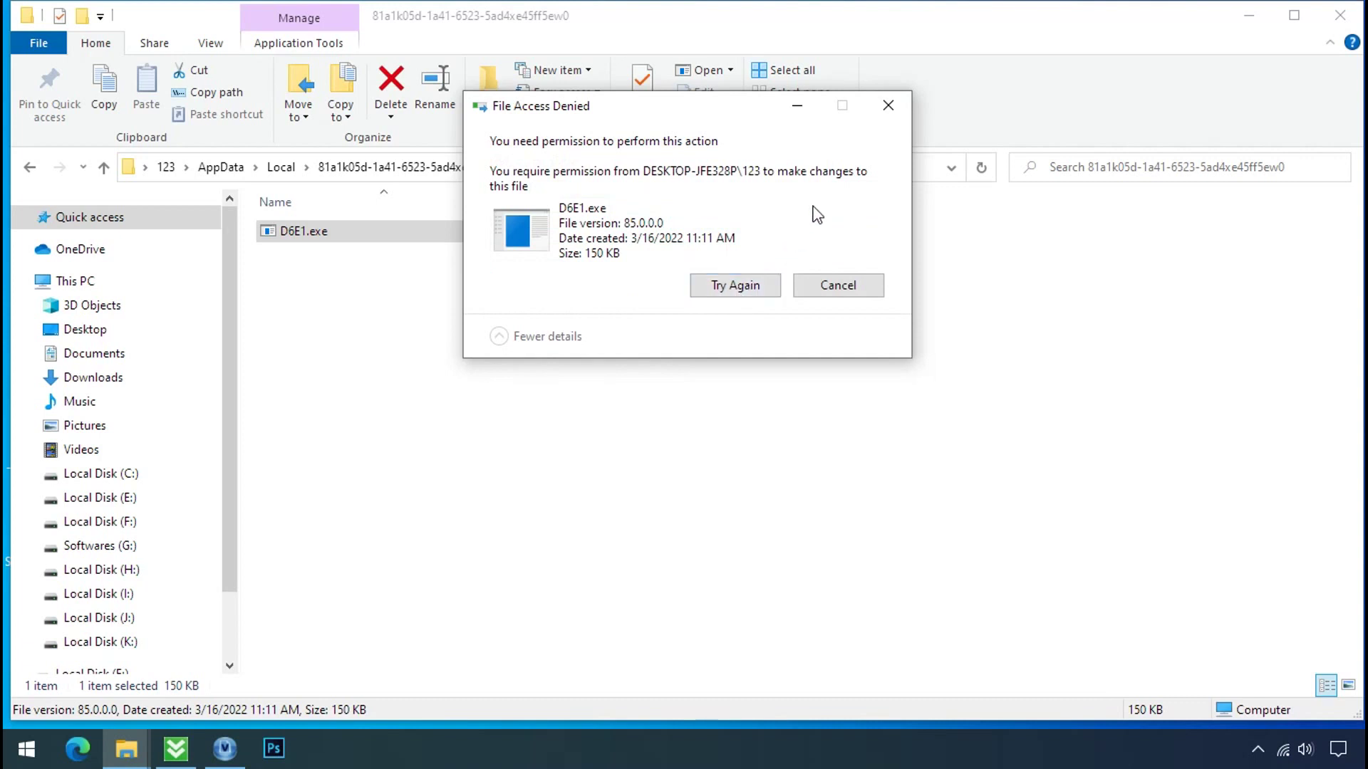
left_click(886, 106)
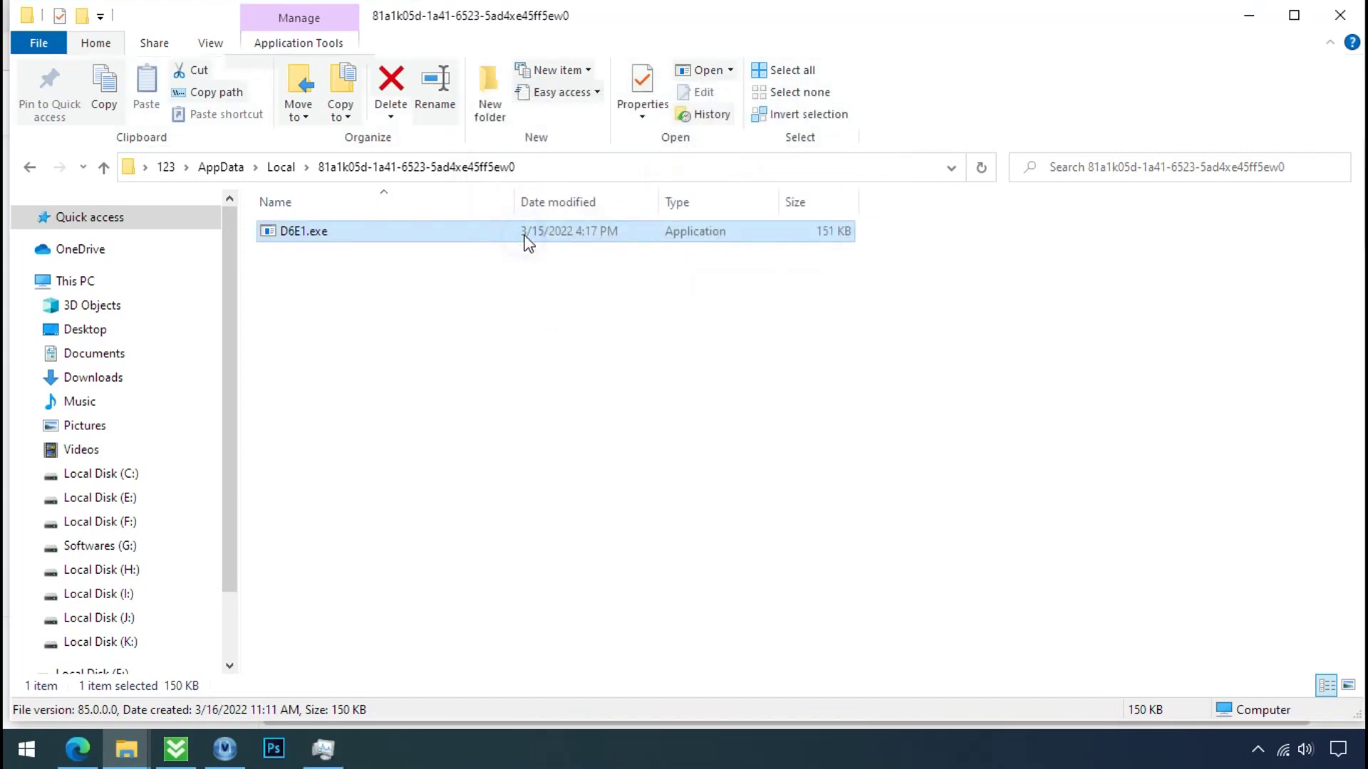
right_click(524, 239)
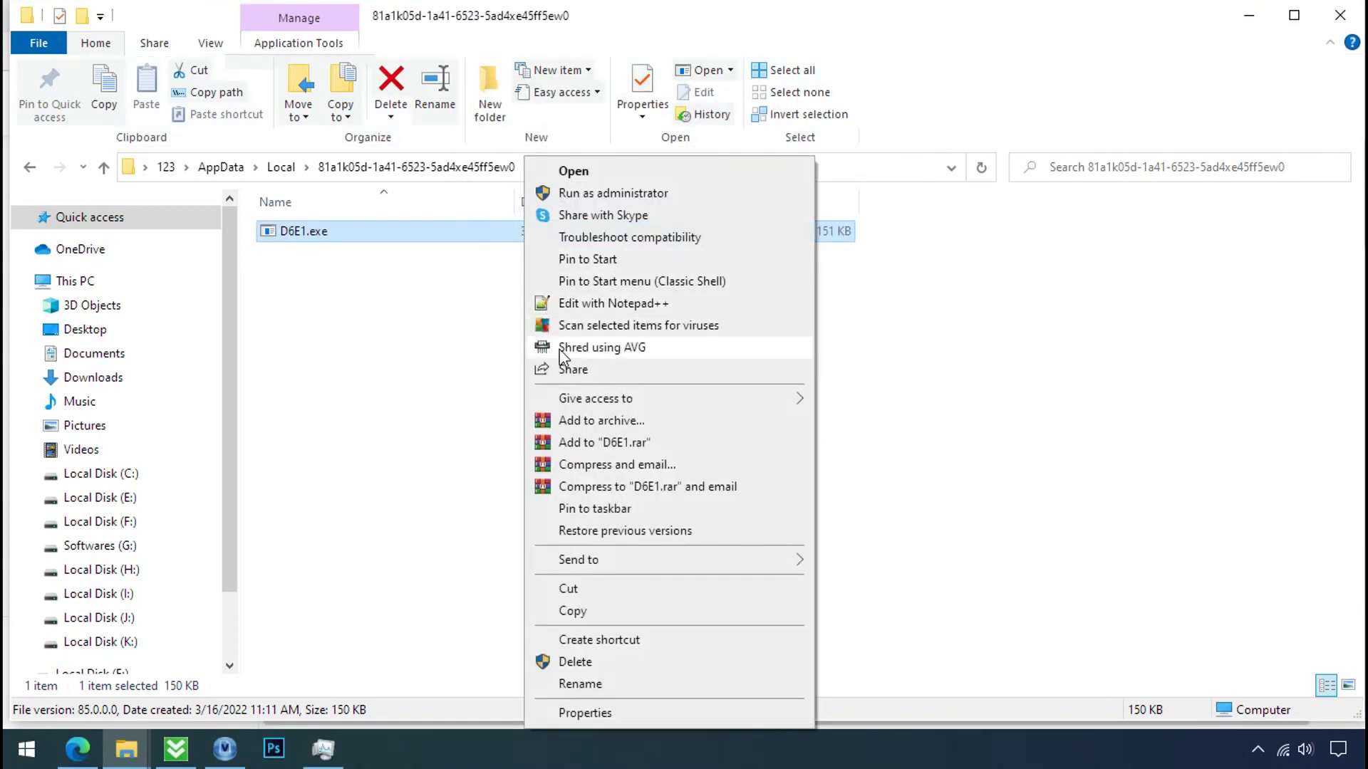
left_click(587, 714)
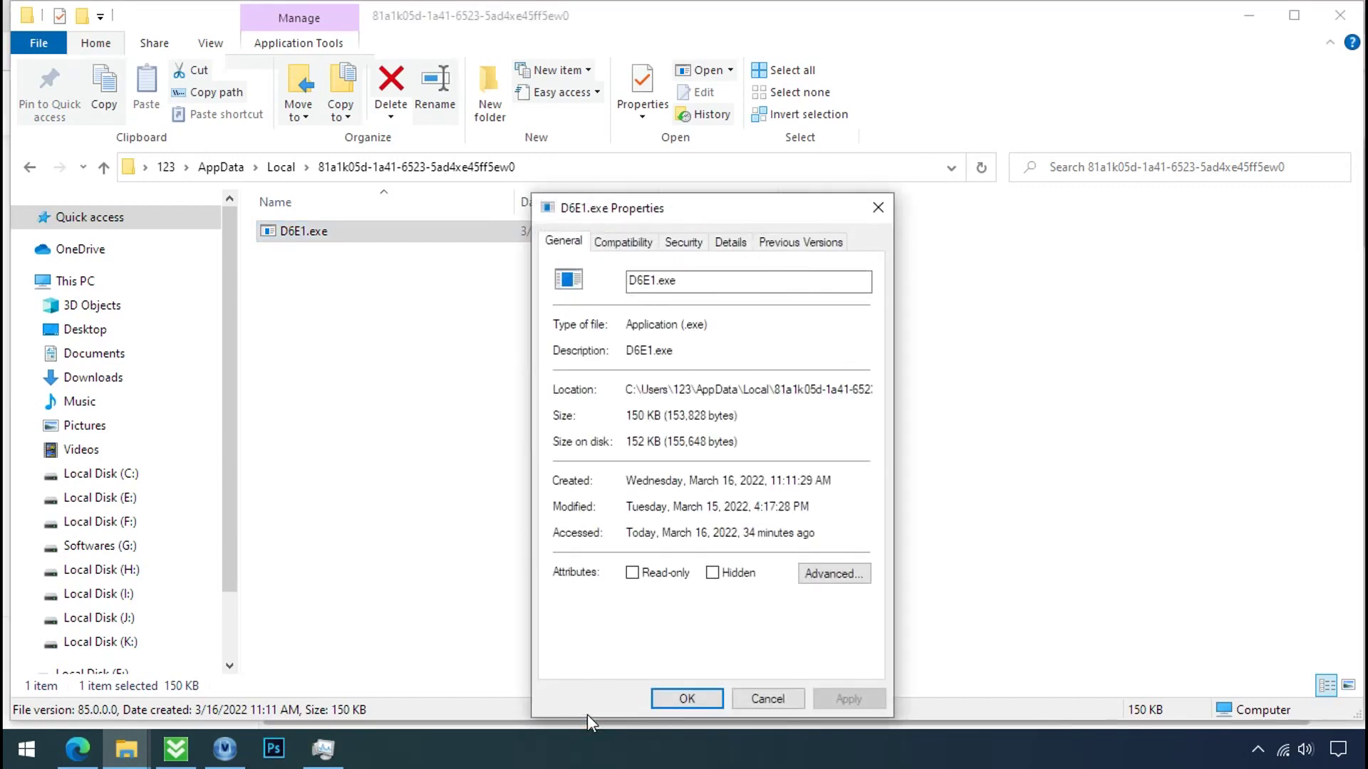
In D6E1.exe's Advanced Security settings, disable inheritance and convert inherited permissions to explicit entries.
left_click(670, 252)
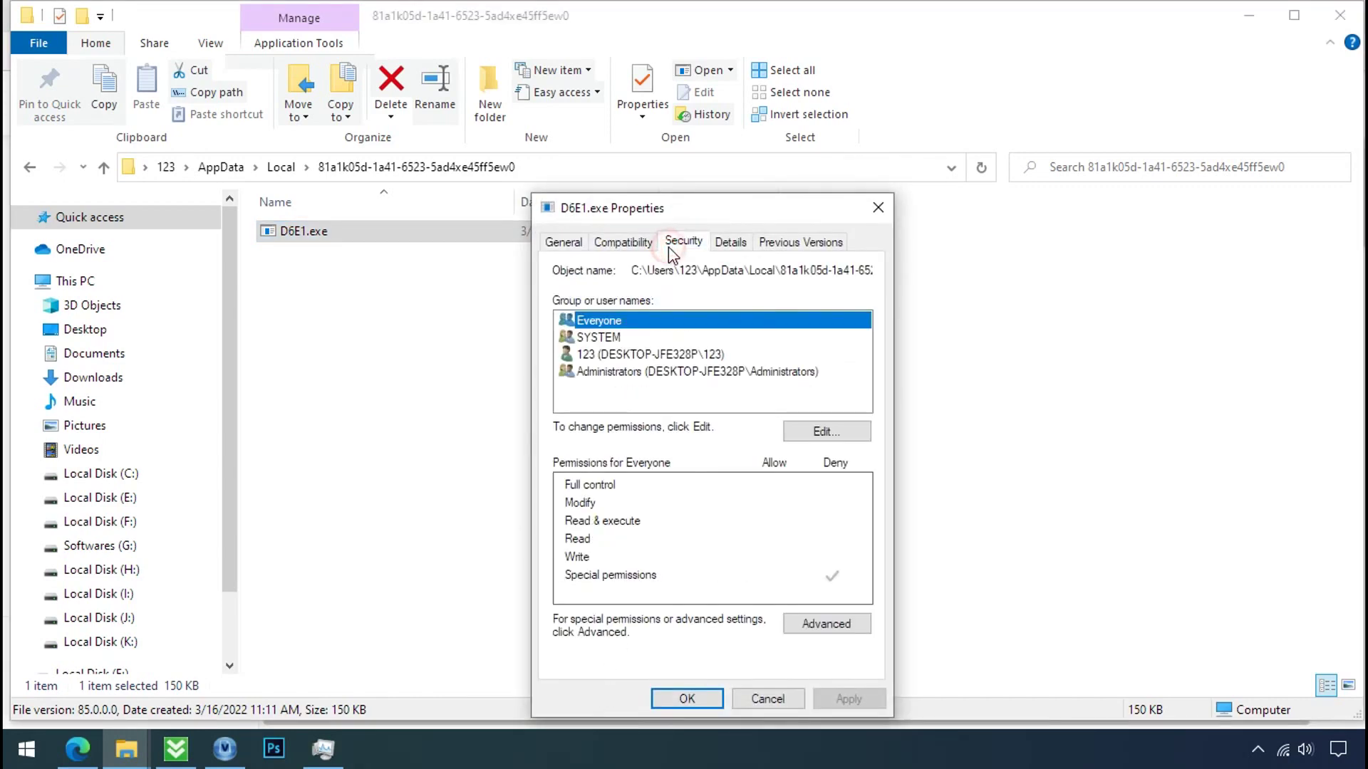
left_click(814, 634)
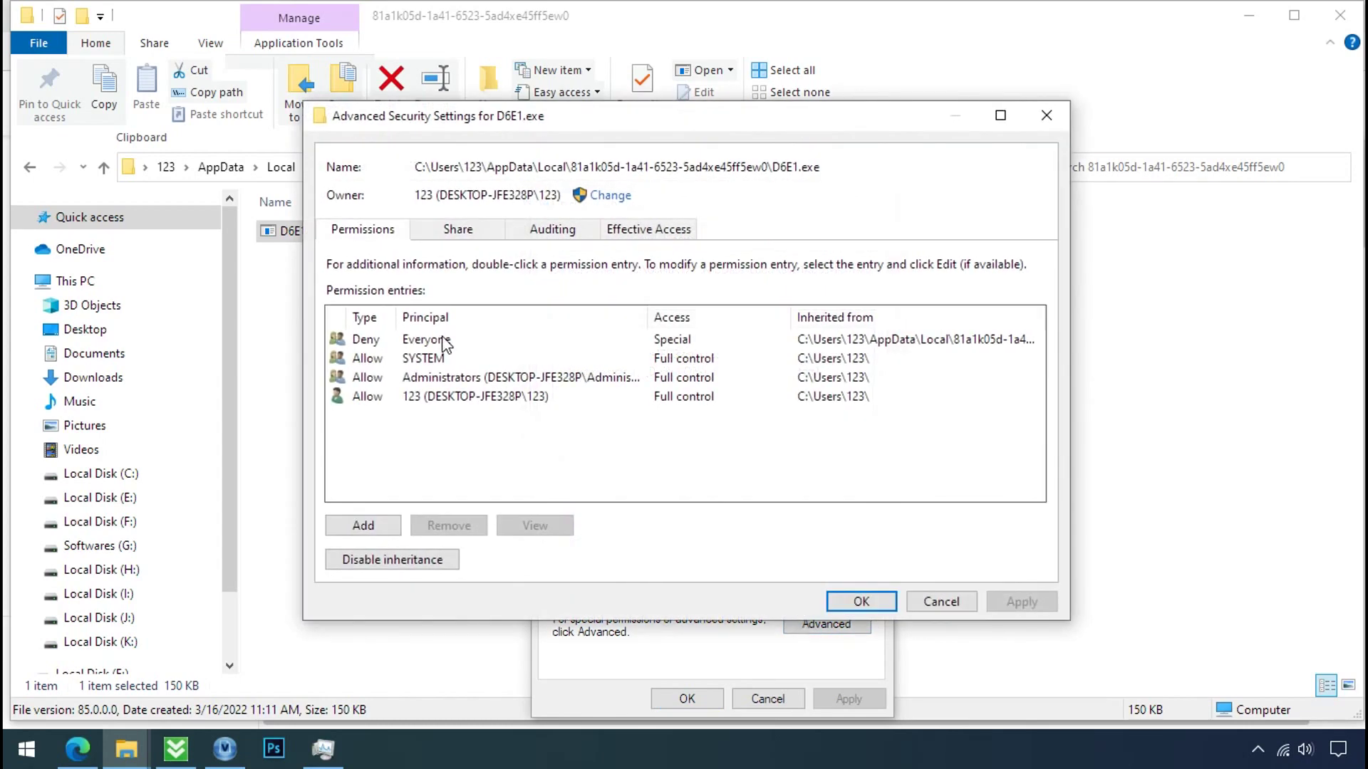
left_click(445, 343)
left_click(444, 560)
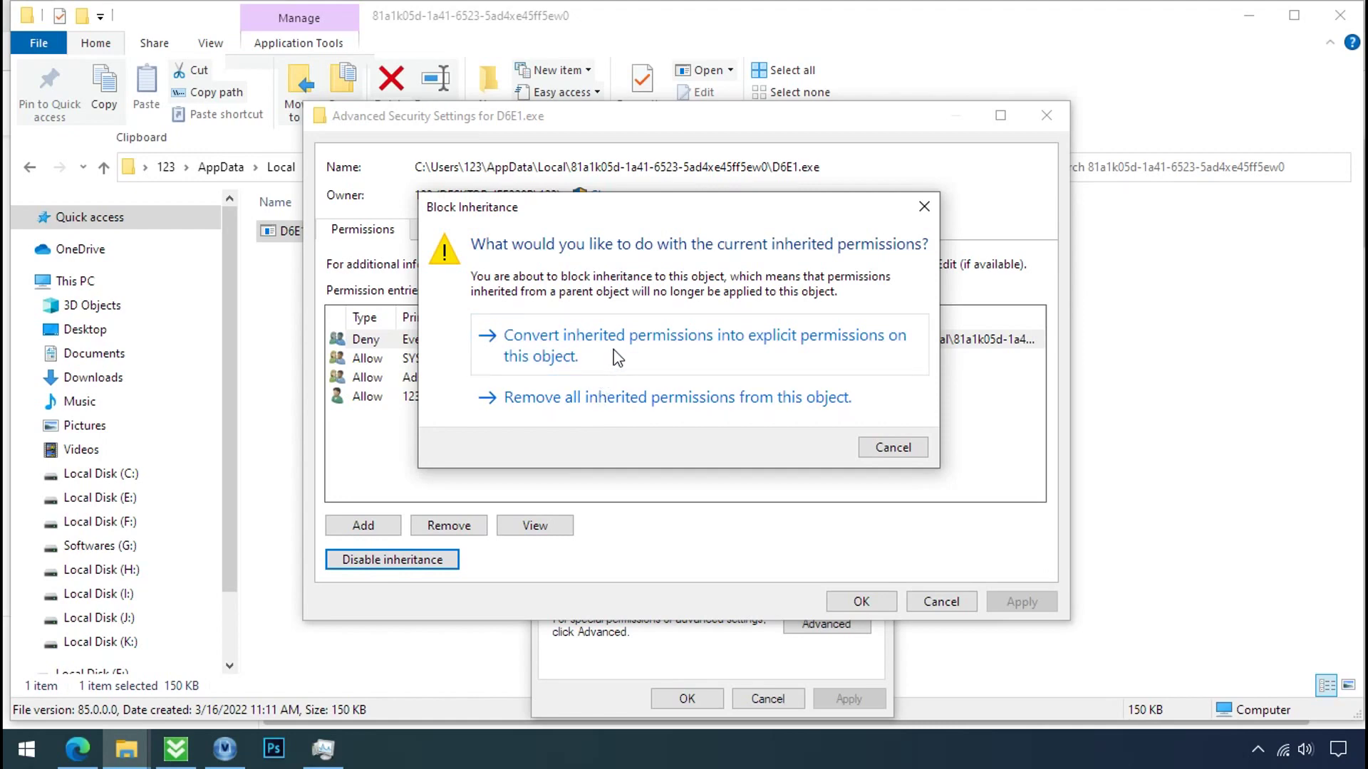
left_click(617, 357)
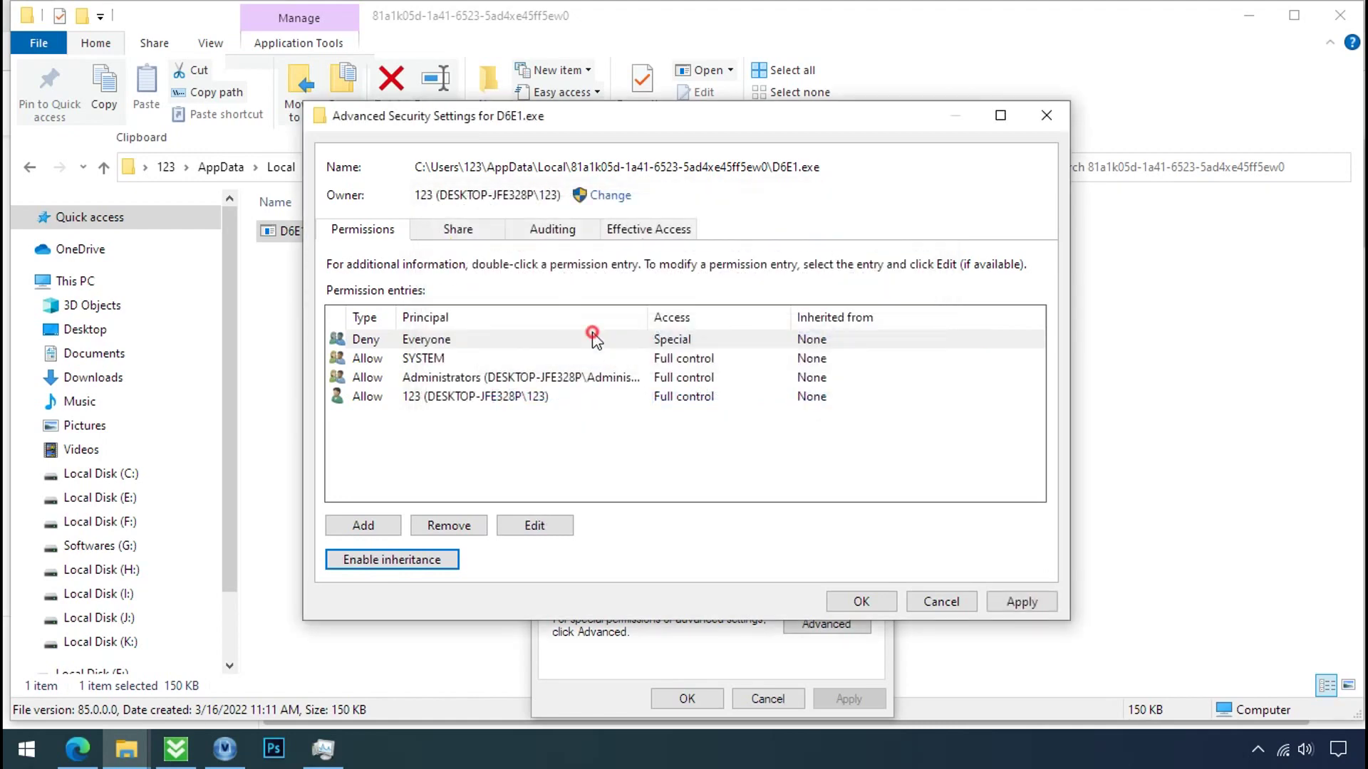
Remove the Deny entry for Everyone, apply the changes and close the Properties dialogs.
left_click(593, 335)
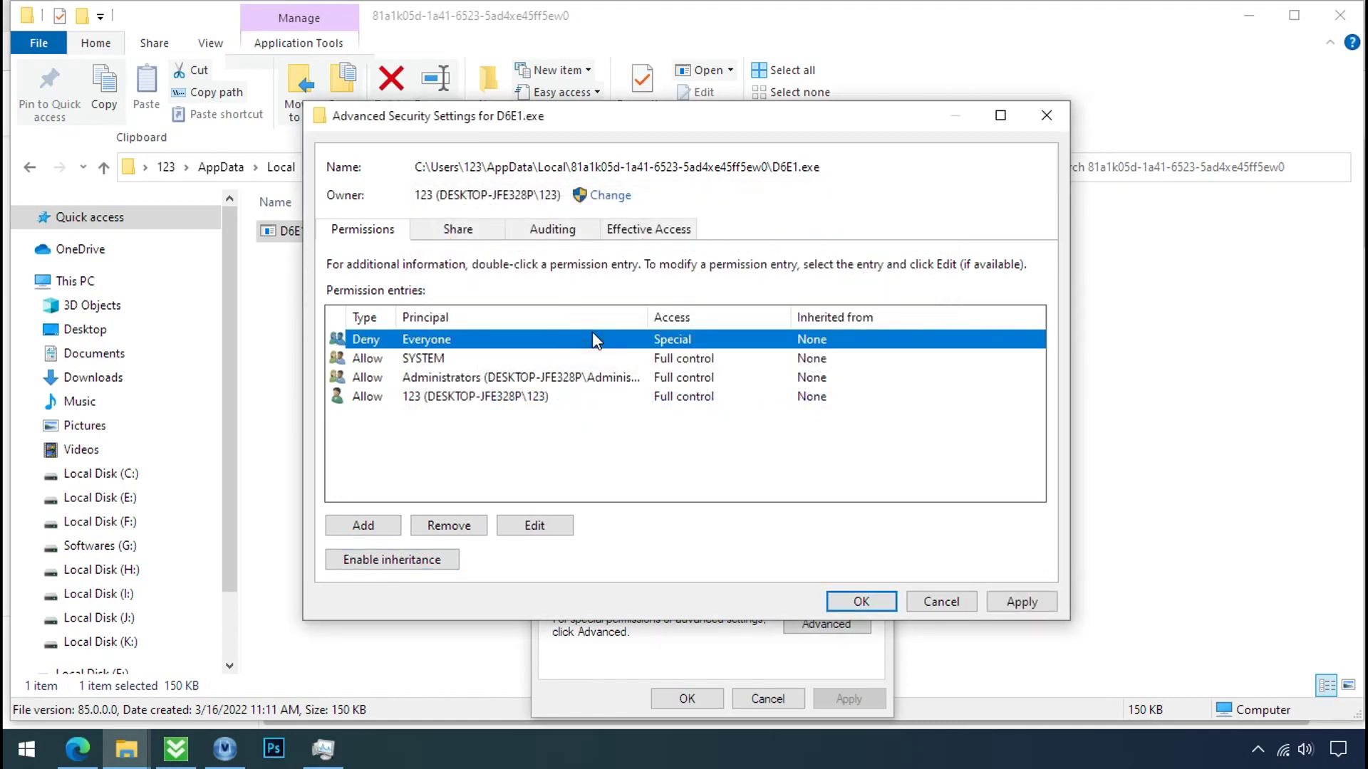
left_click(449, 526)
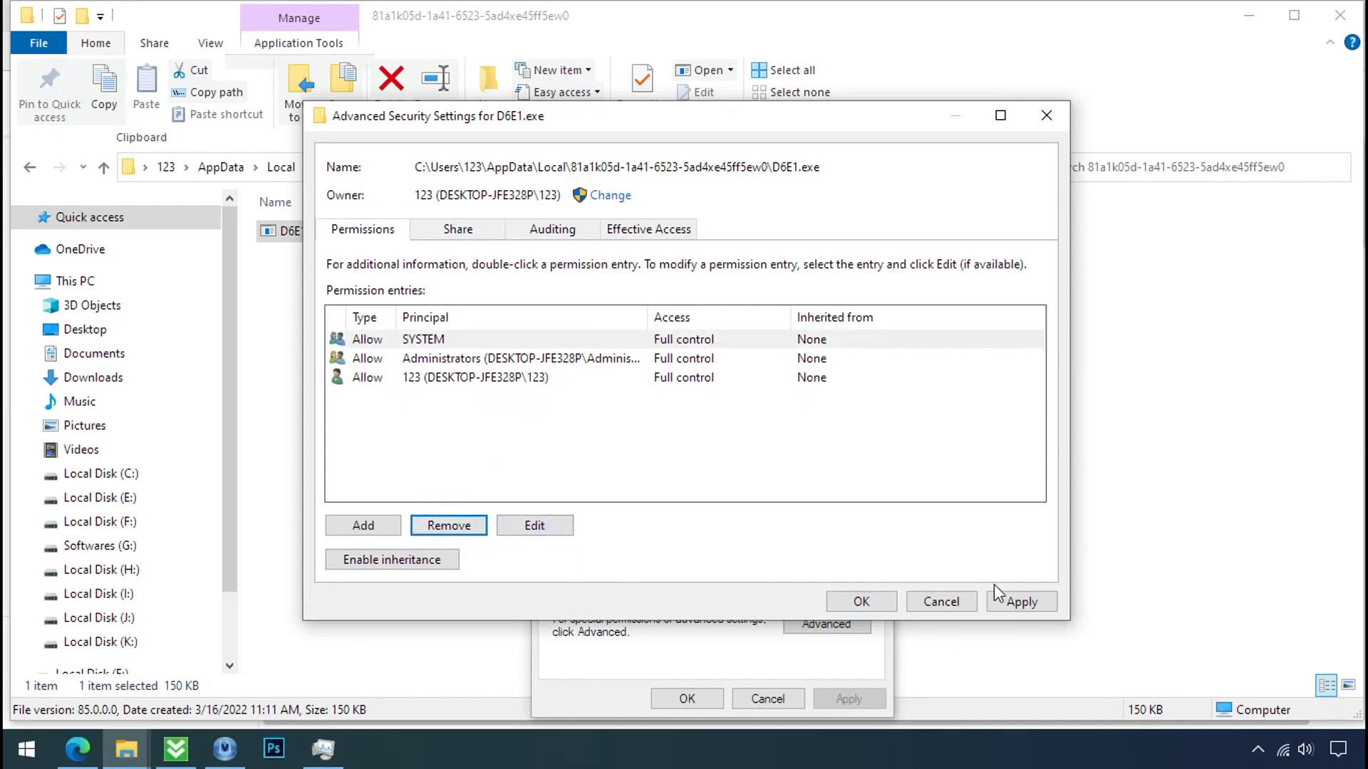
left_click(924, 602)
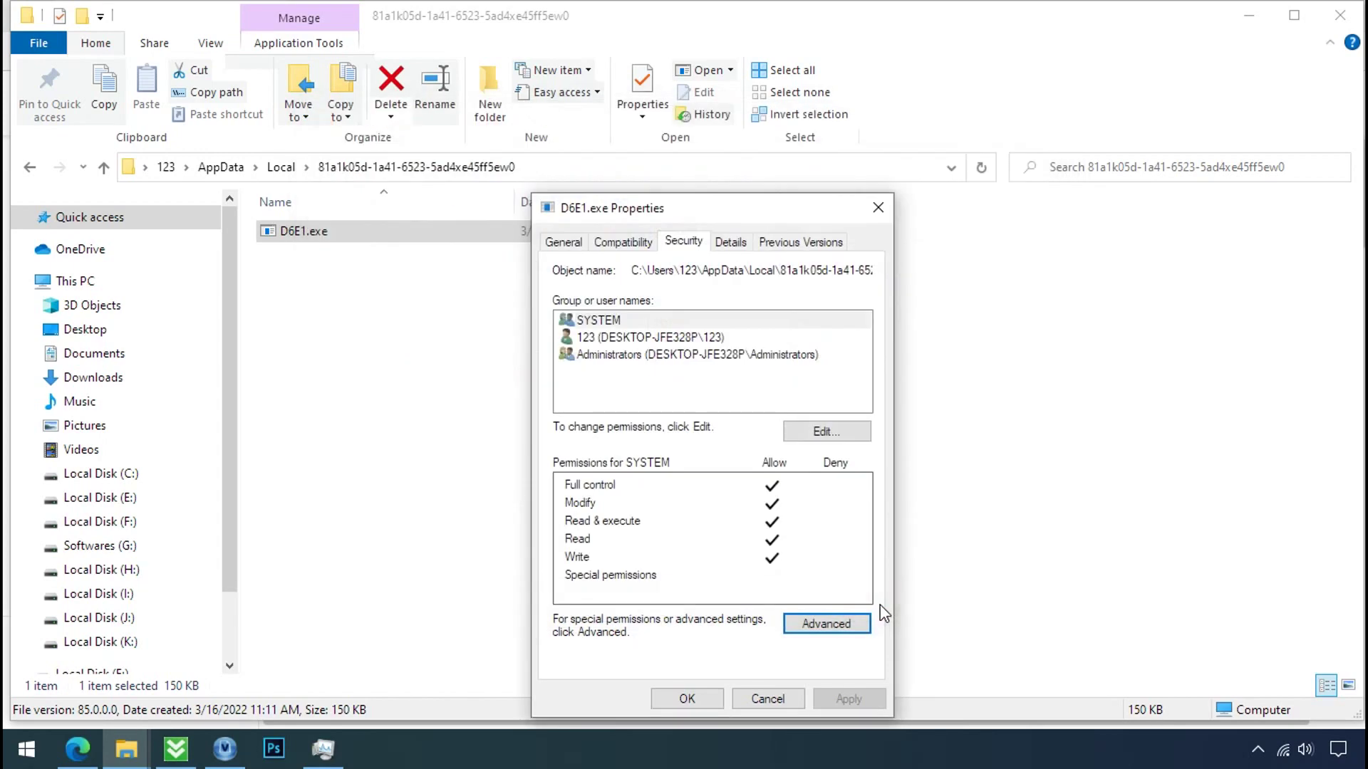
left_click(703, 702)
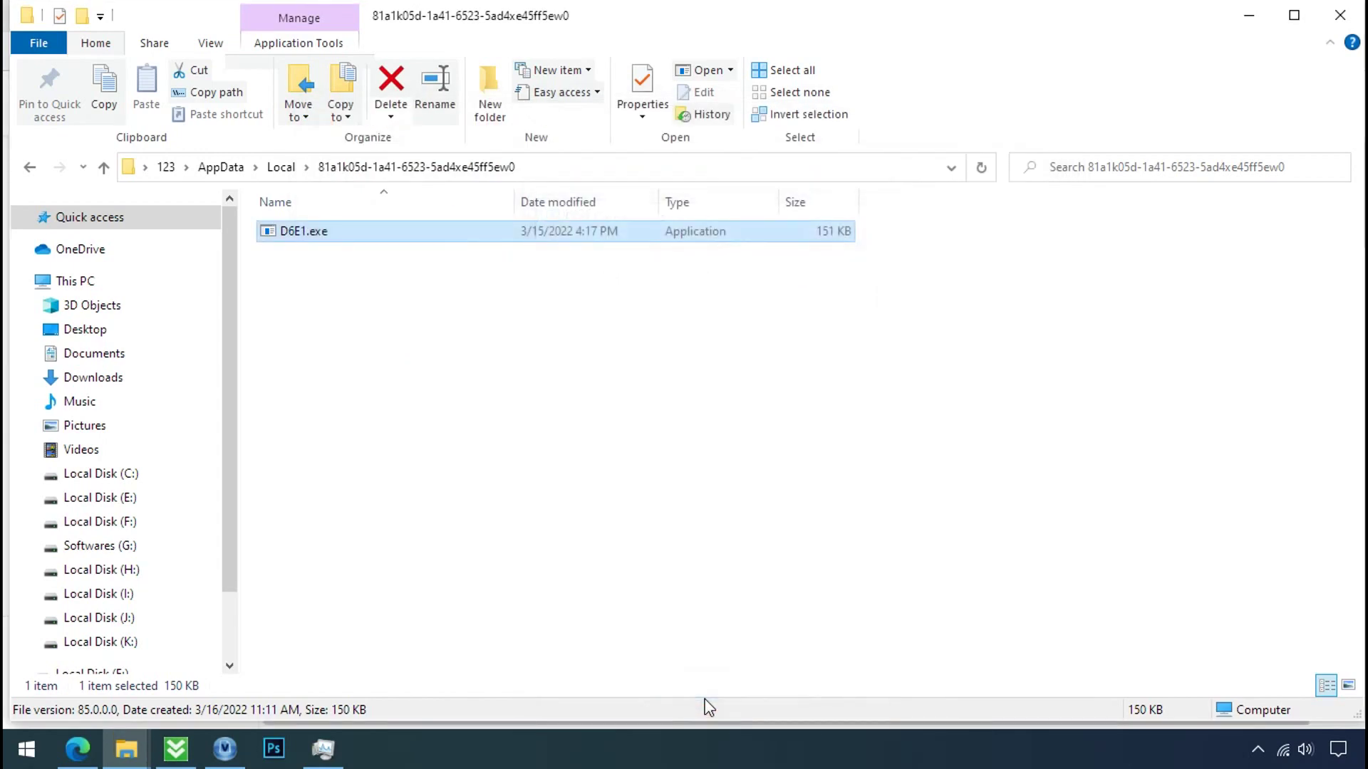
Delete D6E1.exe from the AppData\Local folder via its context menu.
right_click(326, 237)
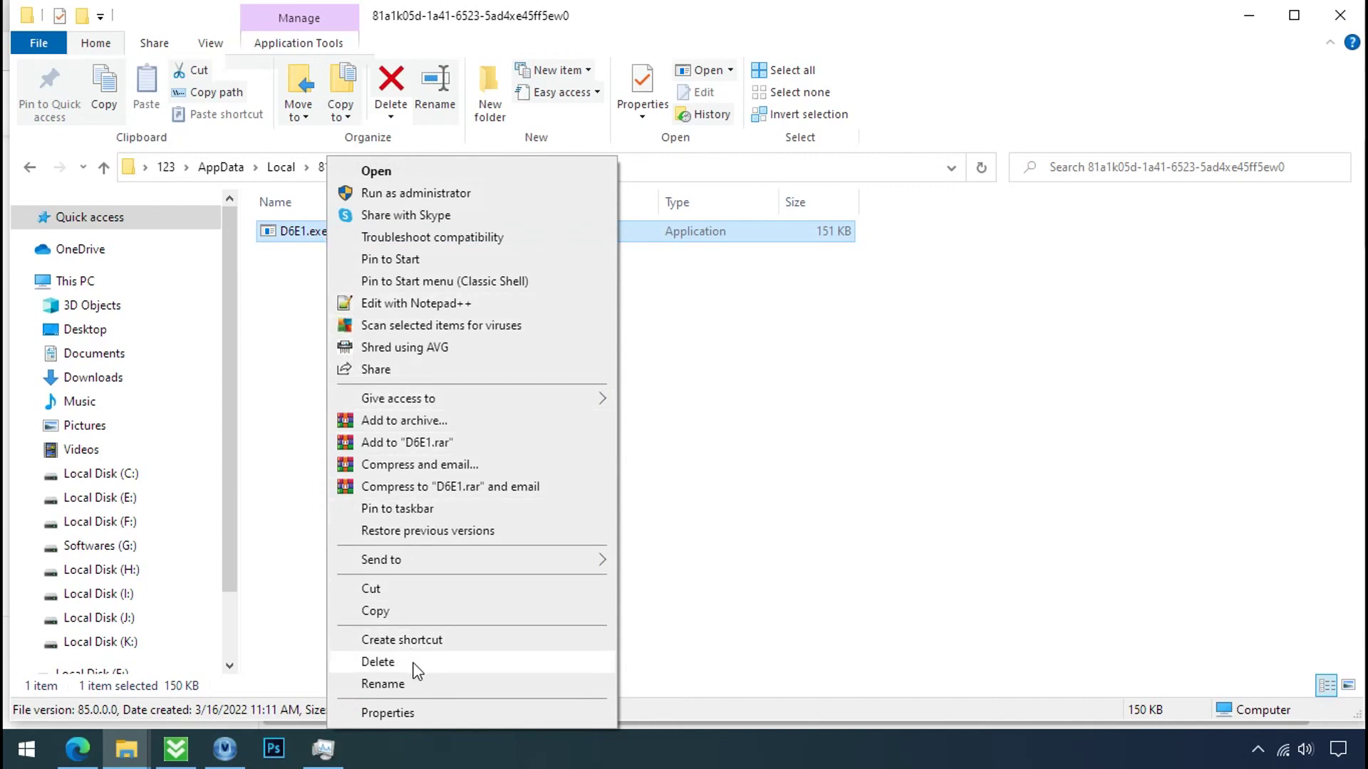
left_click(377, 663)
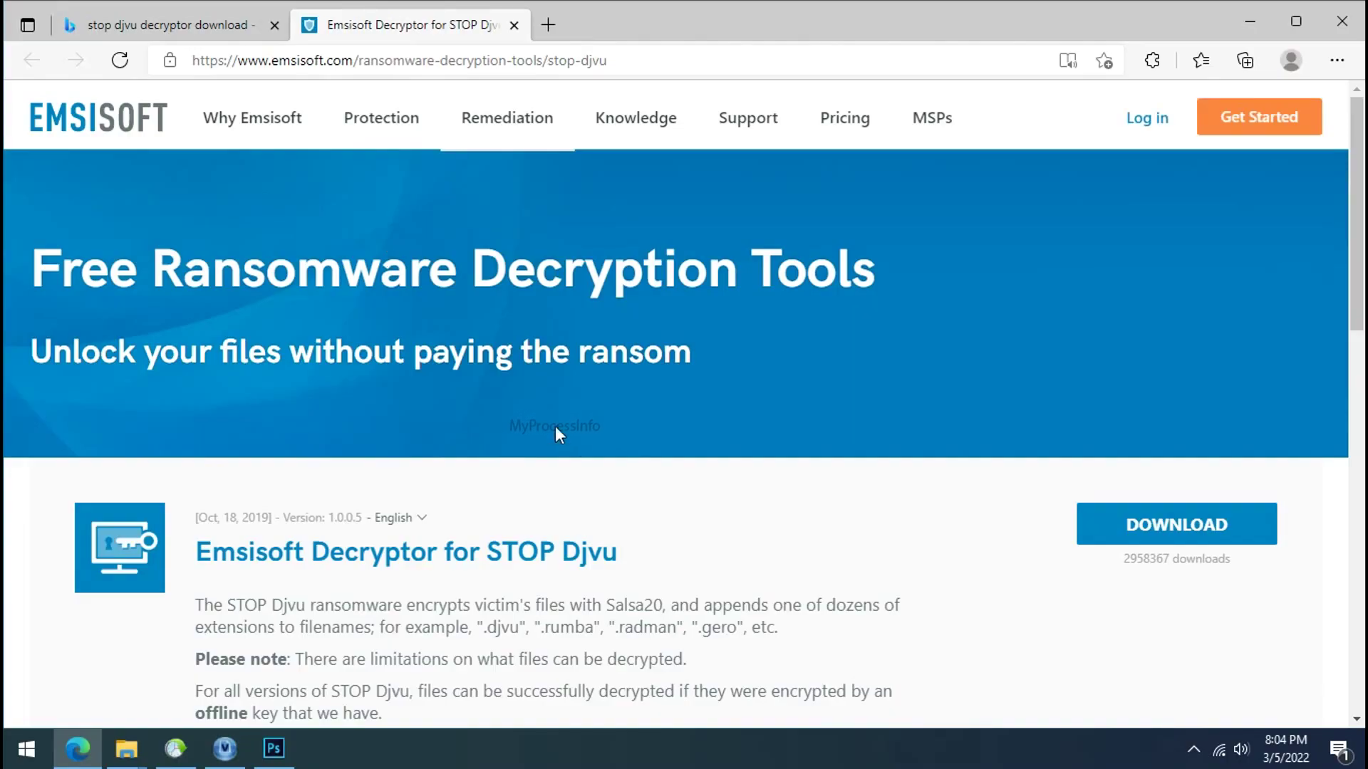
scroll(872, 524, "down", 1)
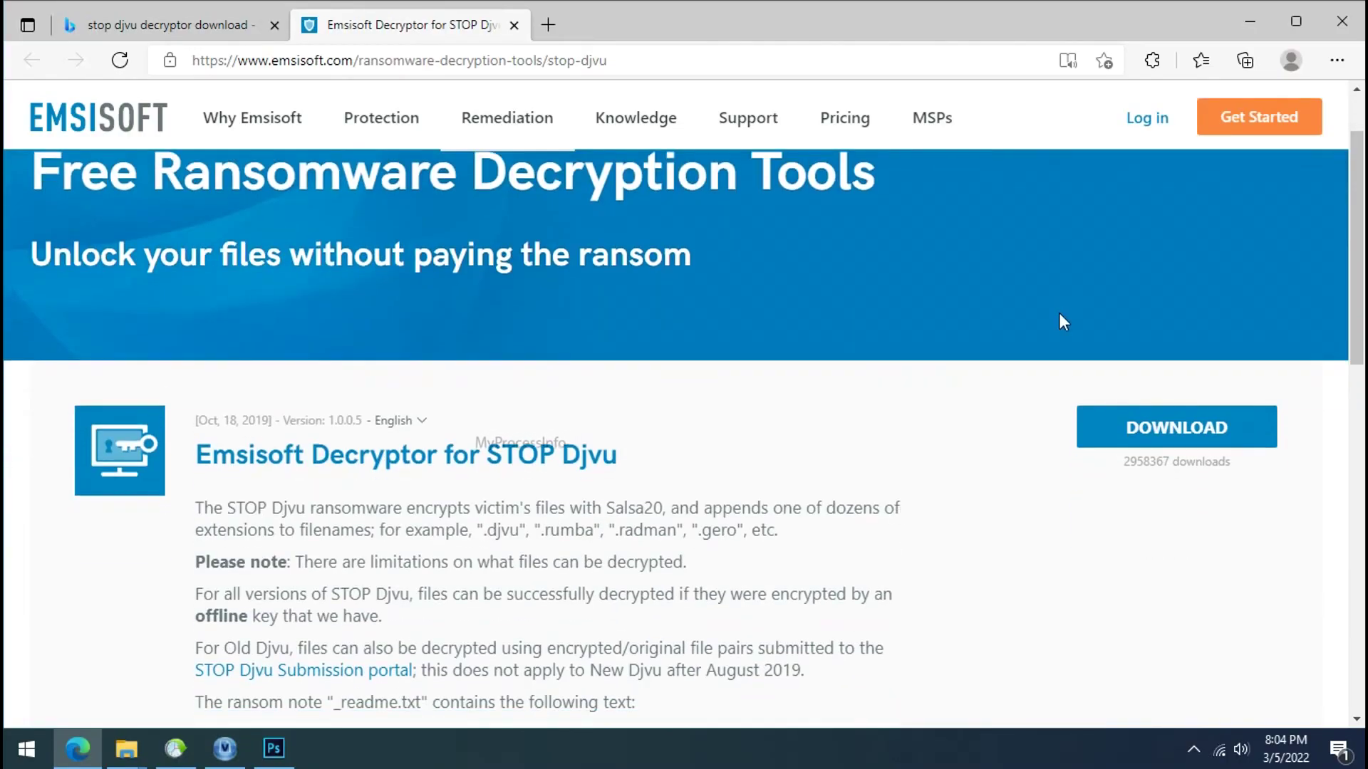
Download the Emsisoft Decryptor for STOP Djvu and close Edge.
left_click(1151, 448)
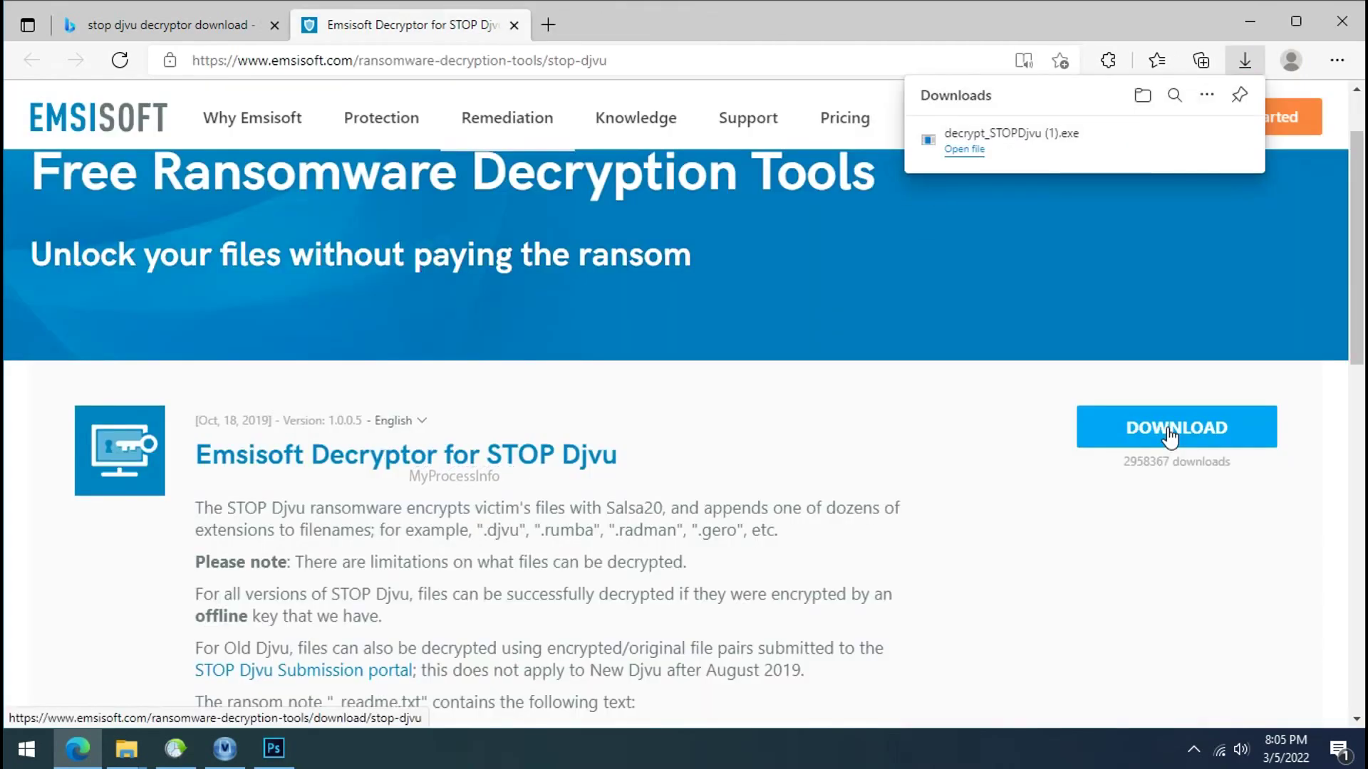
left_click(1340, 21)
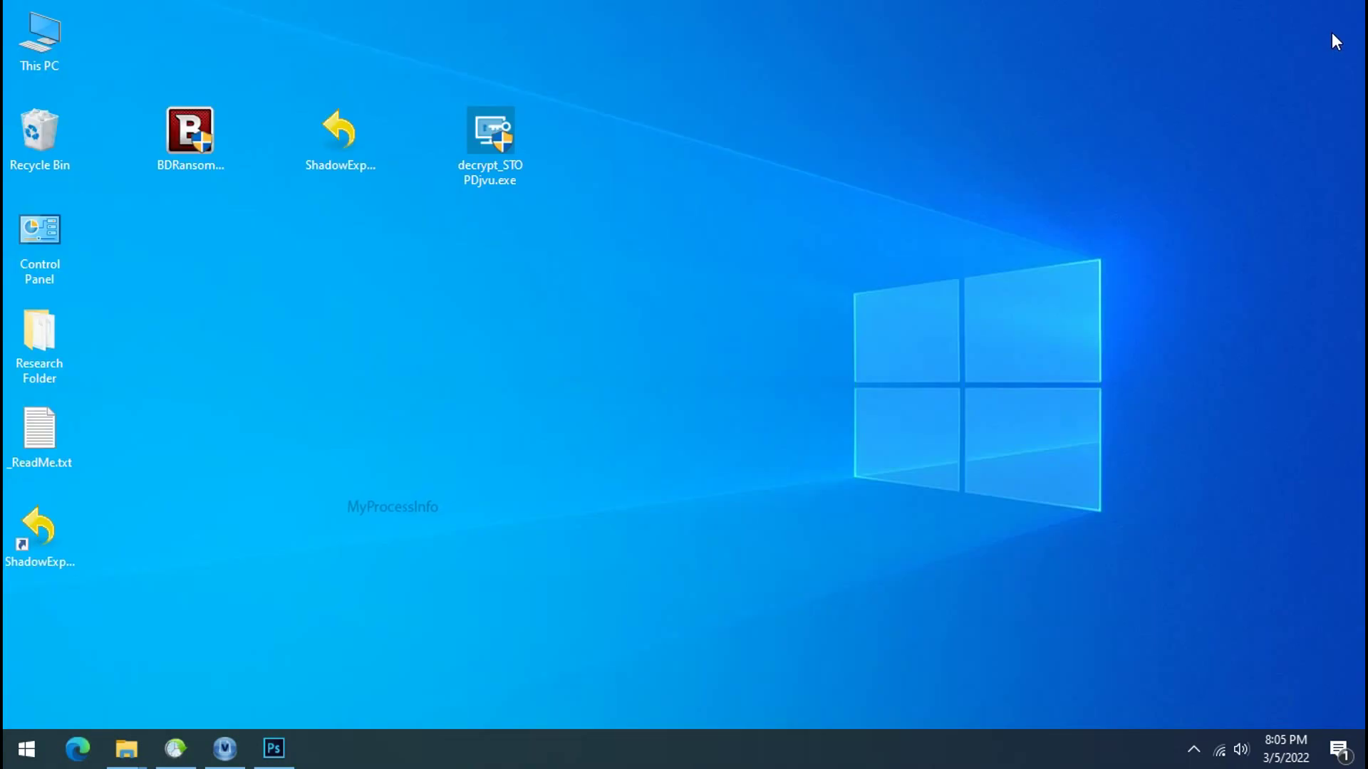
Run decrypt_STOPDjvu.exe from the desktop so its license terms appear.
left_click(501, 141)
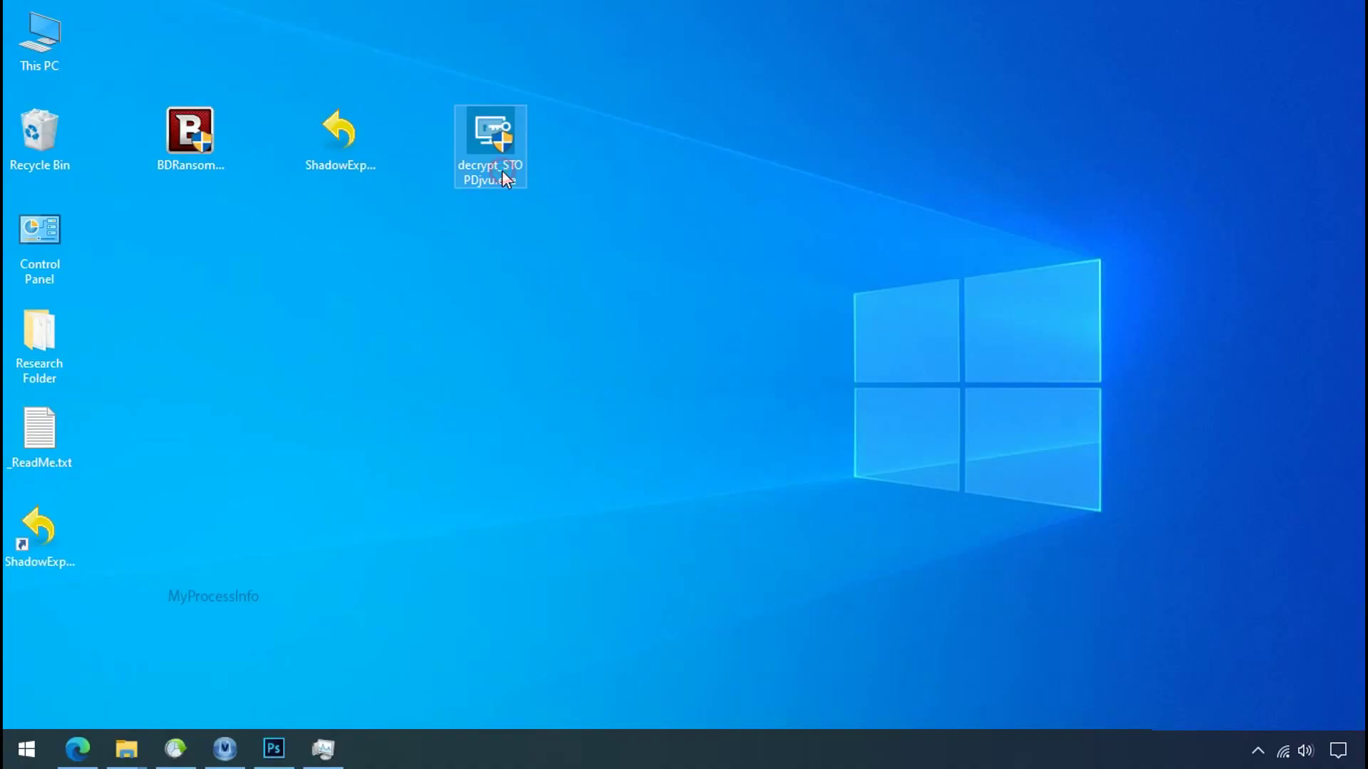
double_click(502, 170)
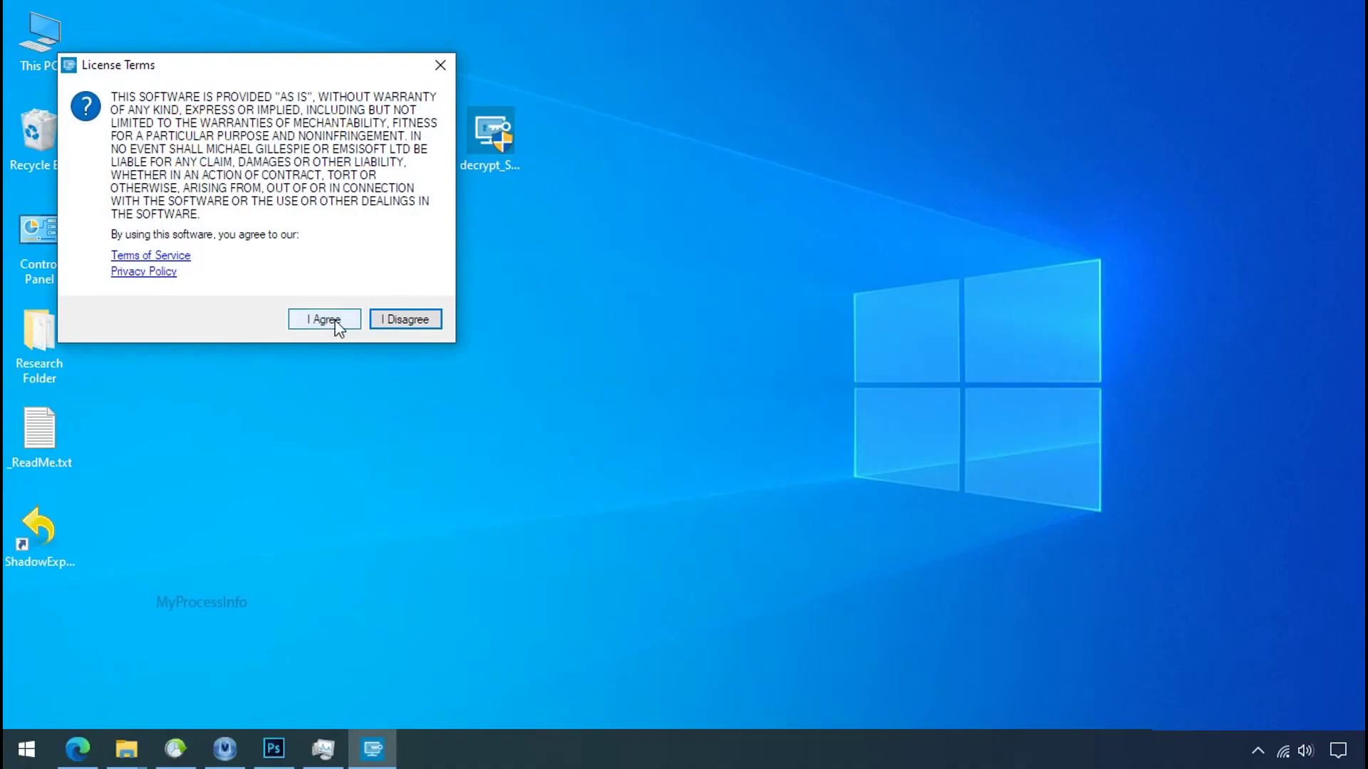
Accept the license and disclaimer, then clear the default drive list.
left_click(327, 325)
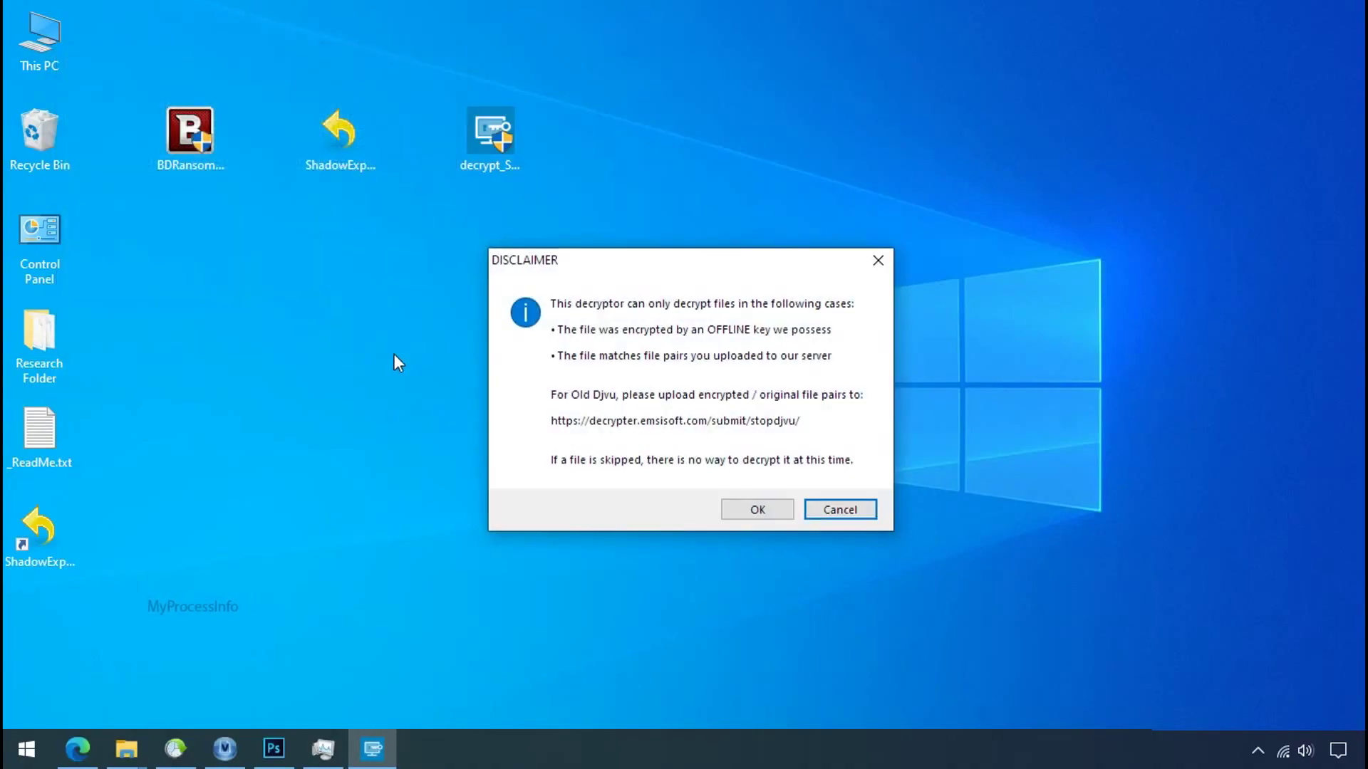
left_click(751, 510)
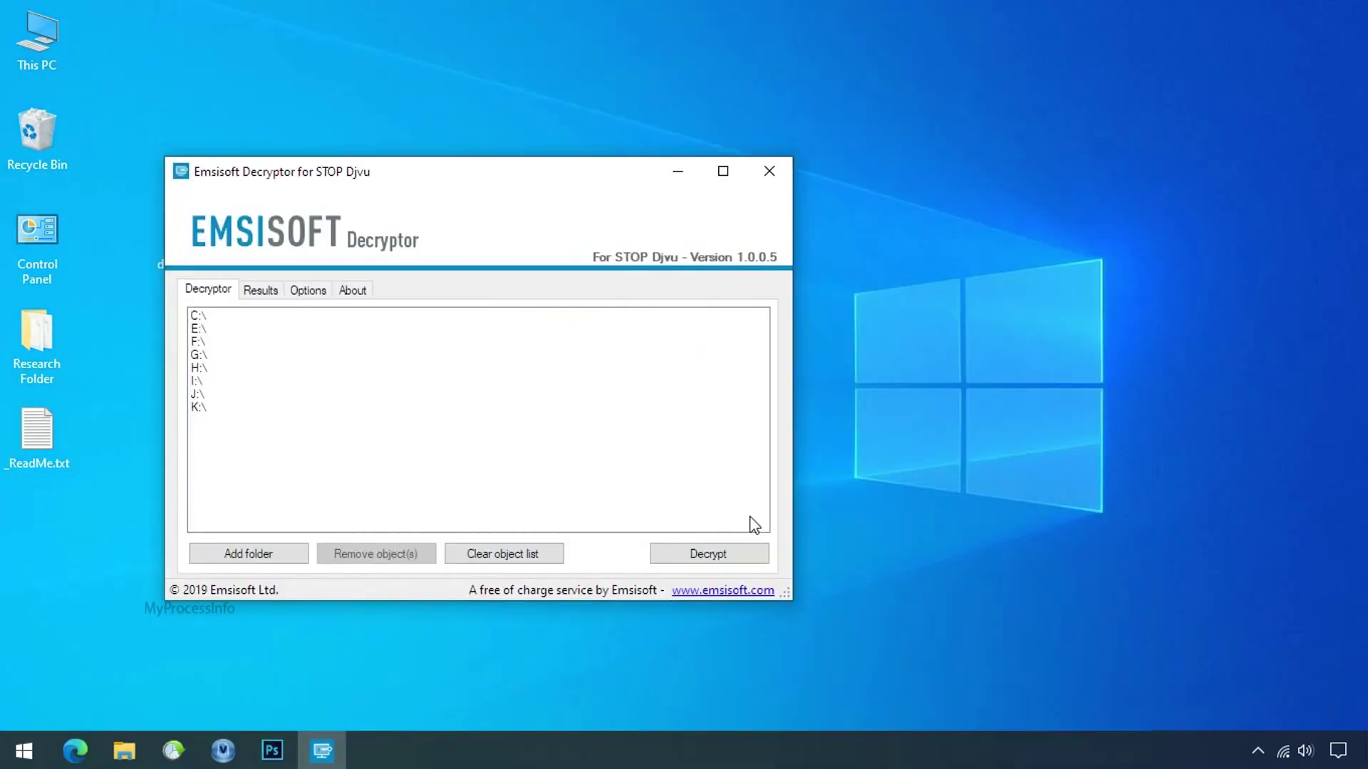
left_click(511, 560)
Add Desktop\Research Folder to the object list and start decrypting it.
left_click(249, 556)
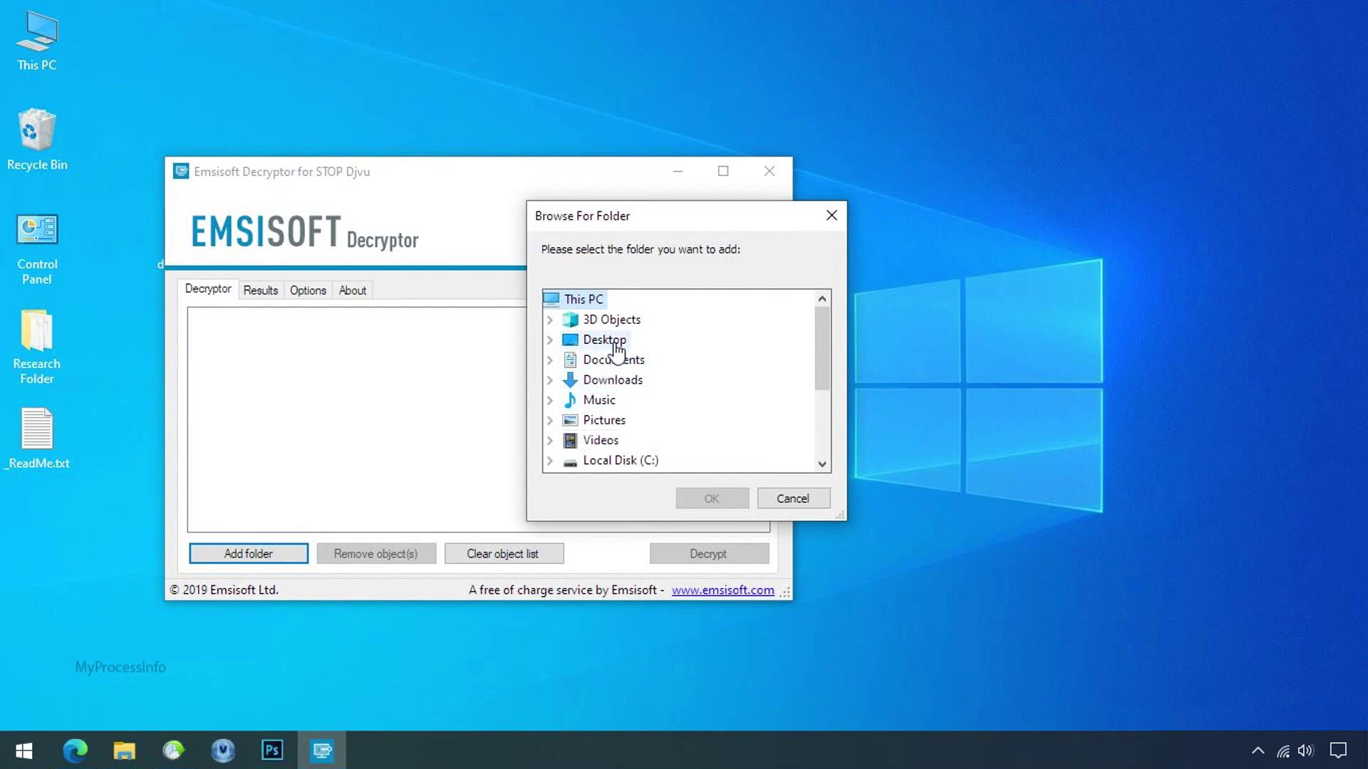
double_click(605, 340)
left_click(621, 361)
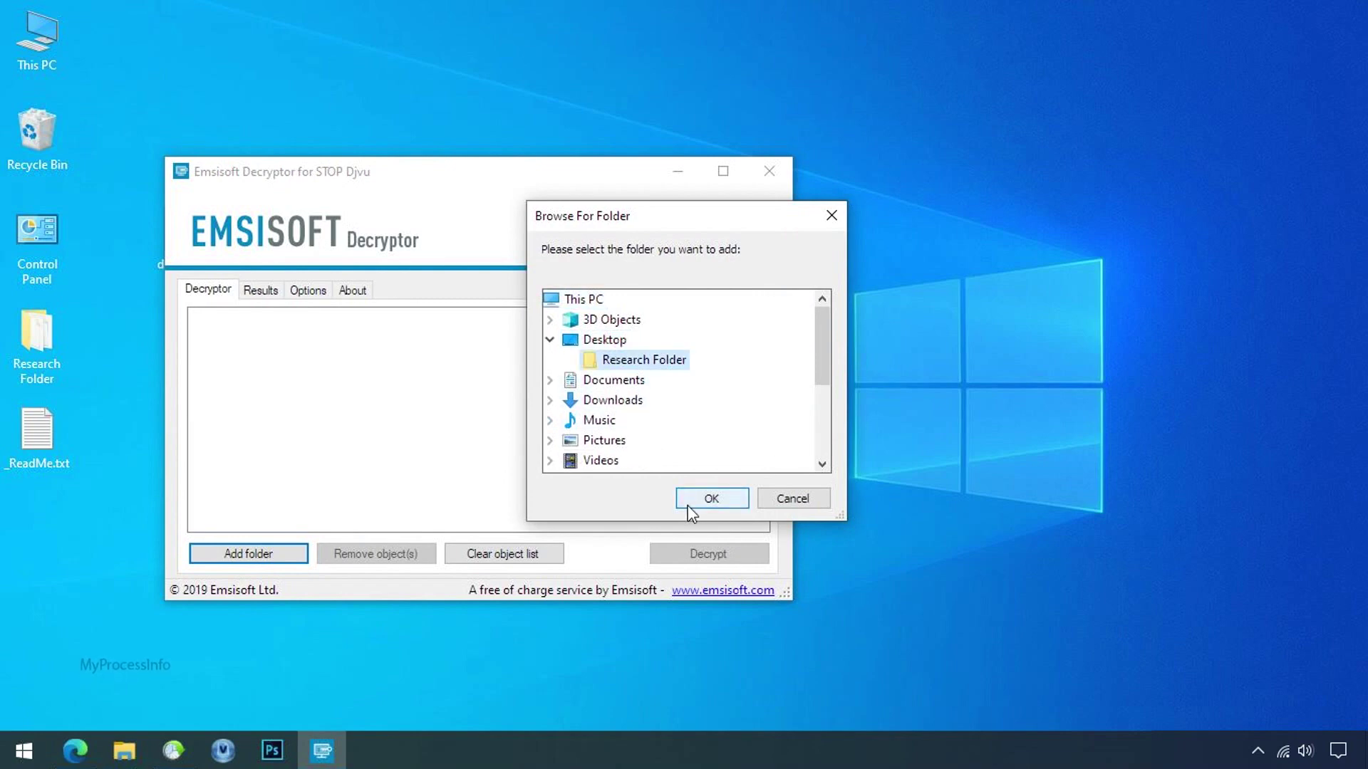
left_click(690, 510)
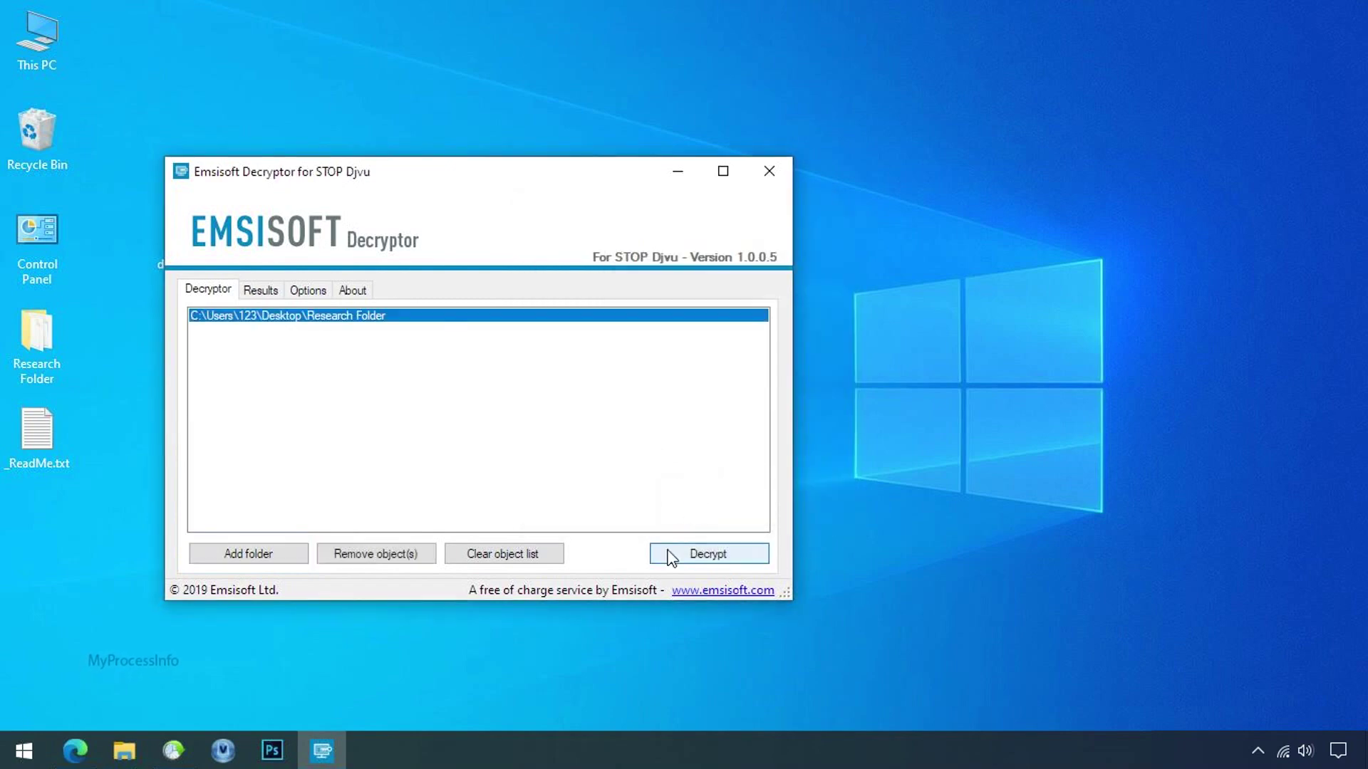
left_click(709, 558)
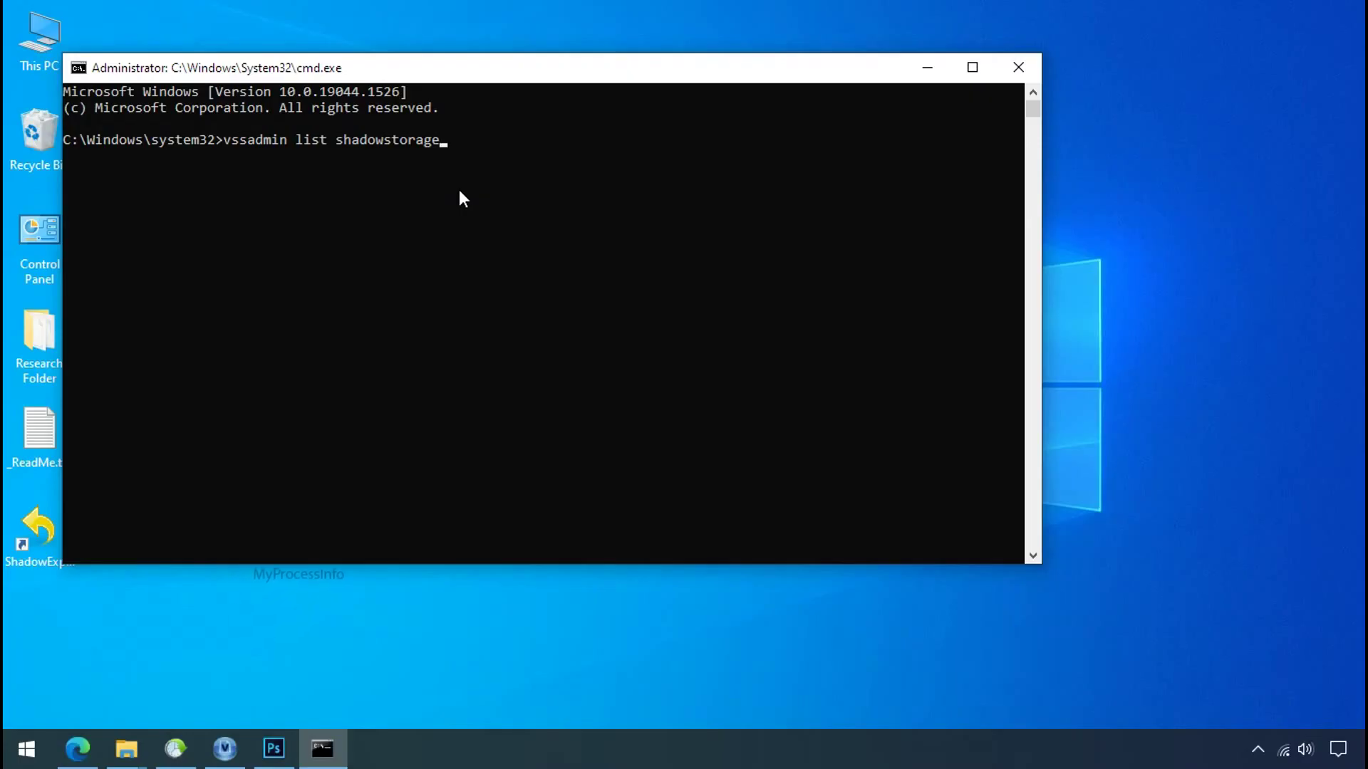
Run vssadmin list shadowstorage to show storage associations for C: and H:.
key("Return")
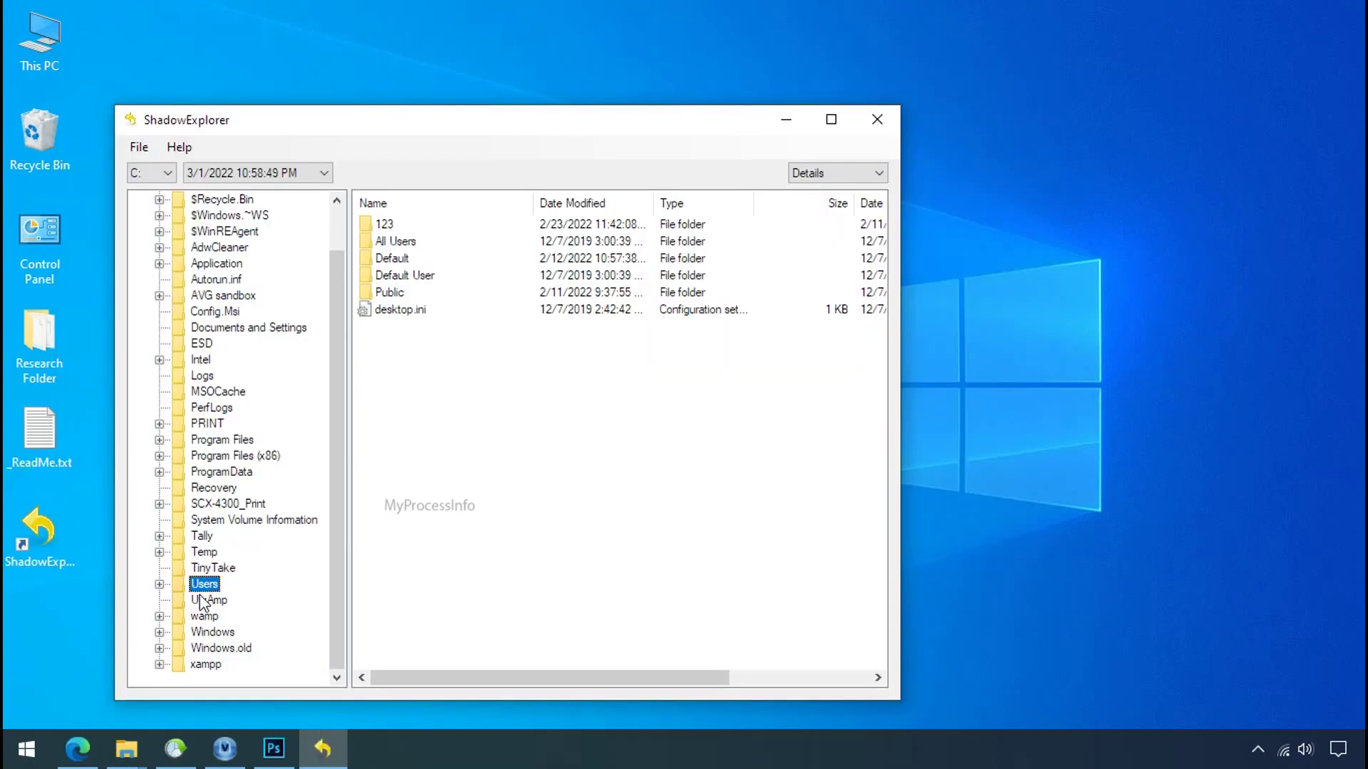
Browse to 123\Desktop in the snapshot and start Export... on Research Folder.
double_click(387, 224)
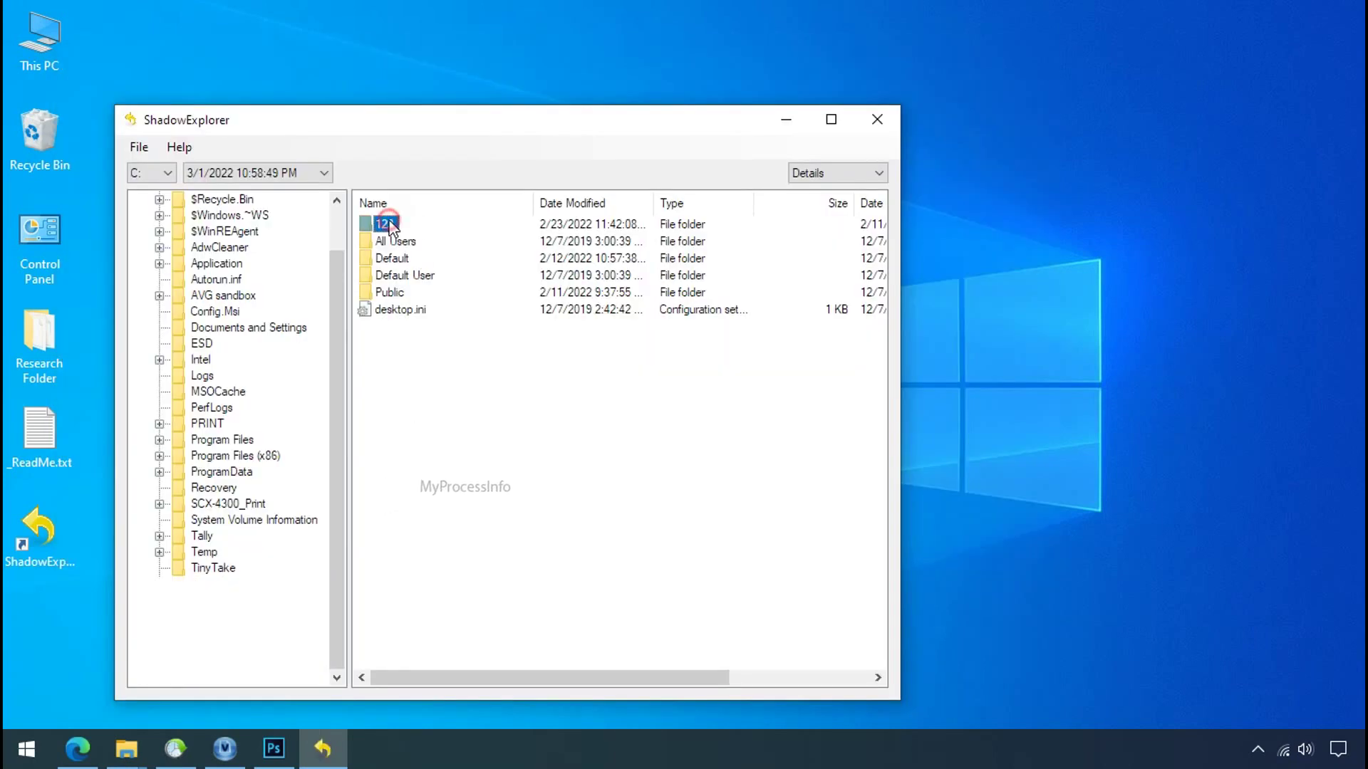
double_click(398, 309)
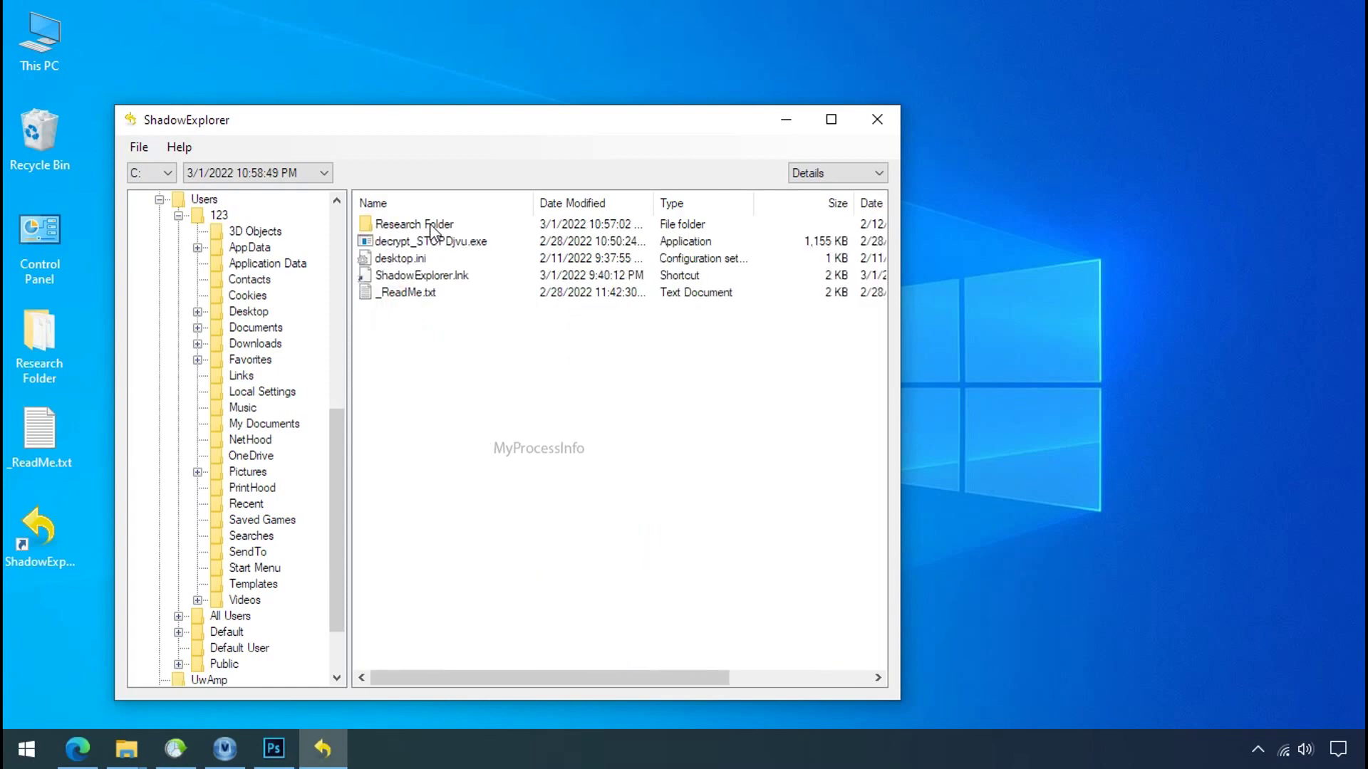
right_click(429, 226)
left_click(449, 237)
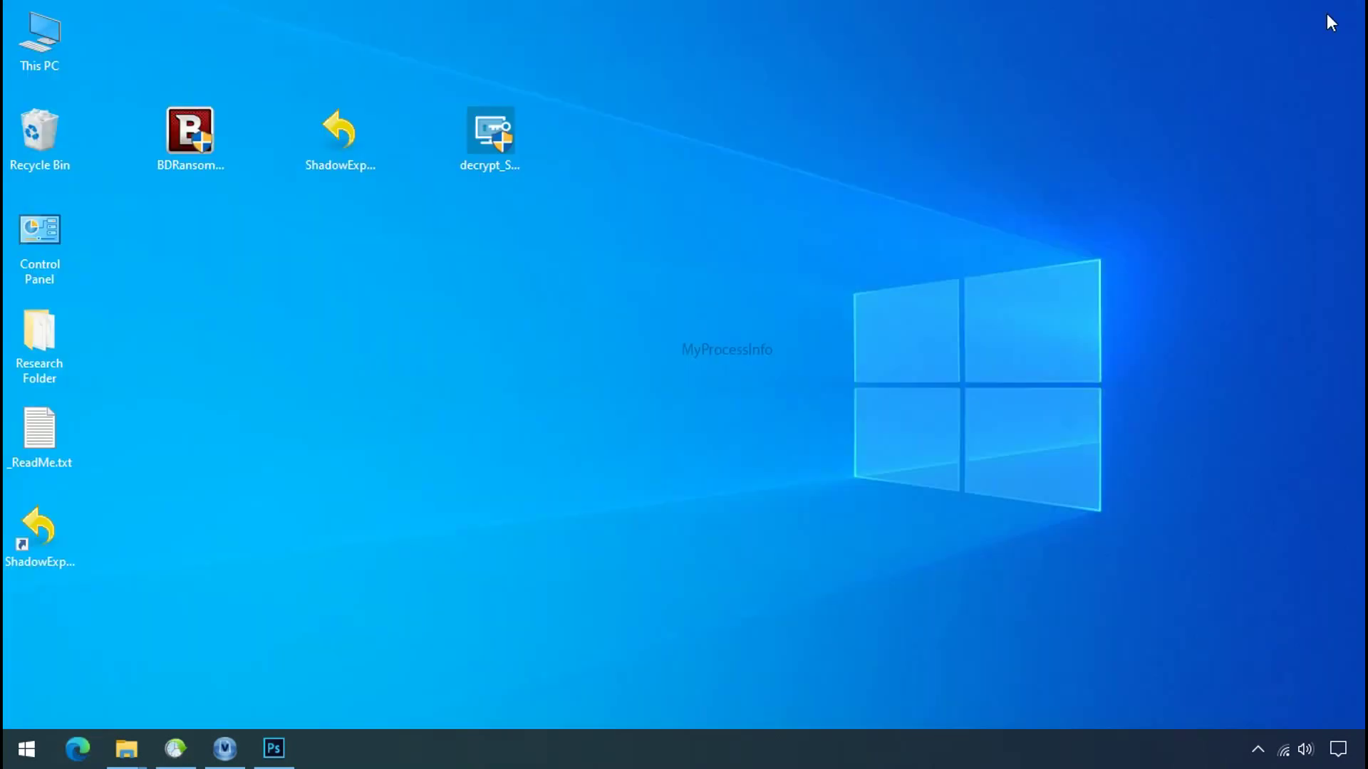
Reopen ShadowExplorer and select drive C: with the 3/1/2022 snapshot.
left_click(1331, 15)
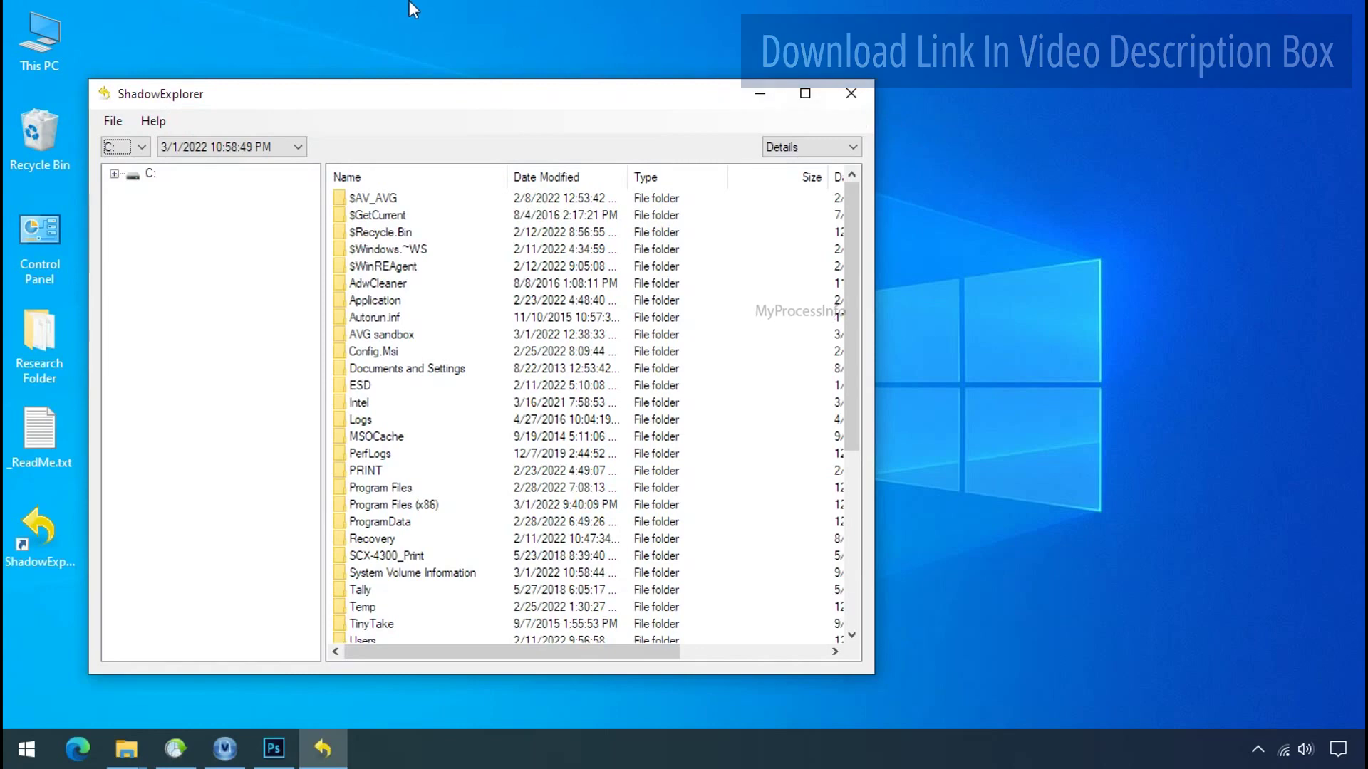
left_click(140, 146)
left_click(117, 165)
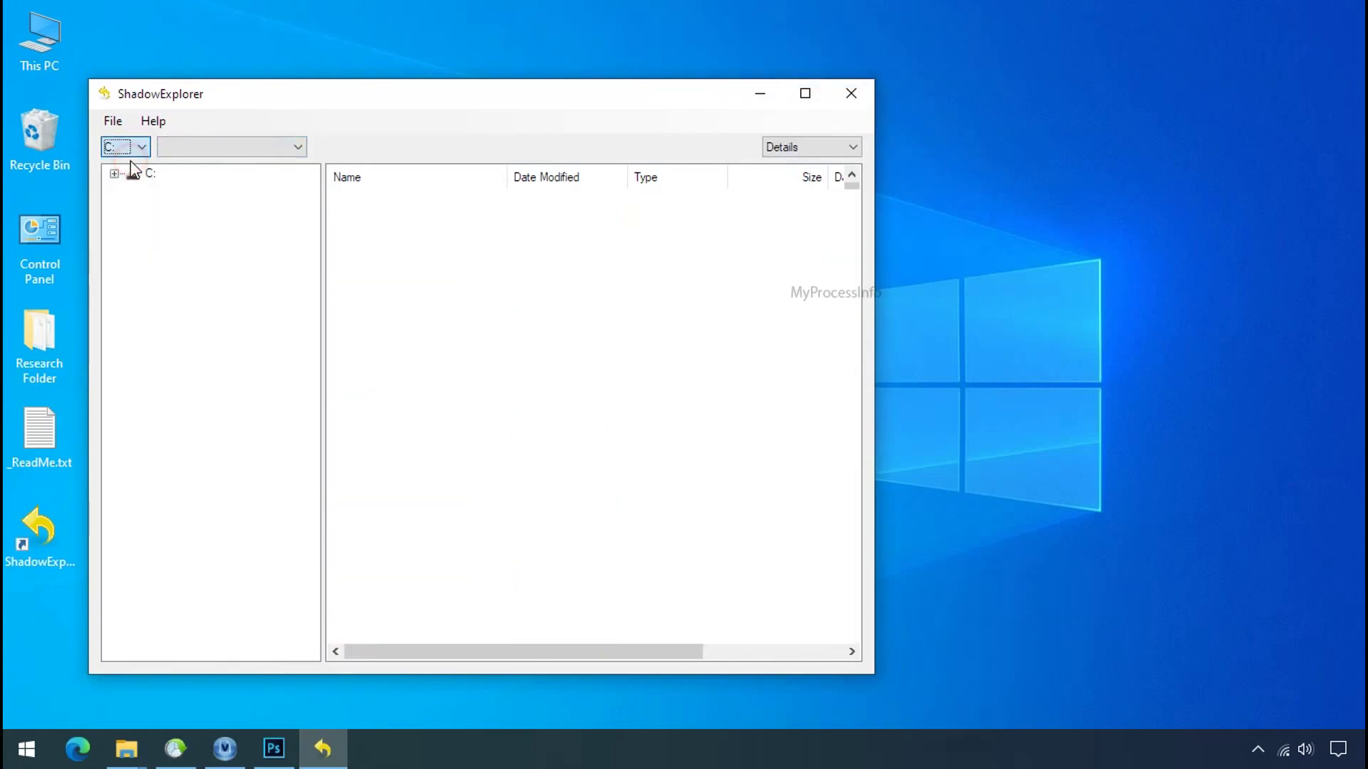
left_click(264, 150)
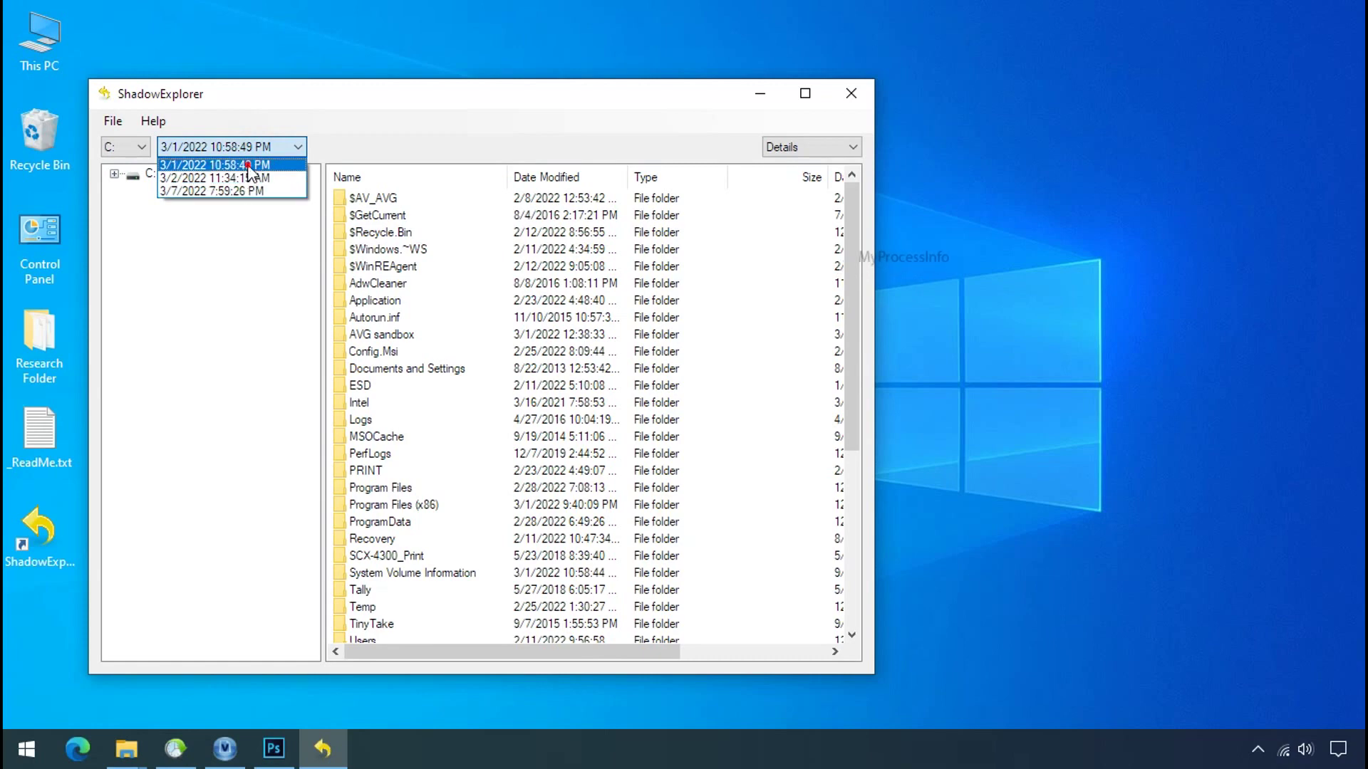
left_click(250, 168)
Browse Users\123\Desktop in the snapshot and choose Export... on Research Folder.
double_click(134, 174)
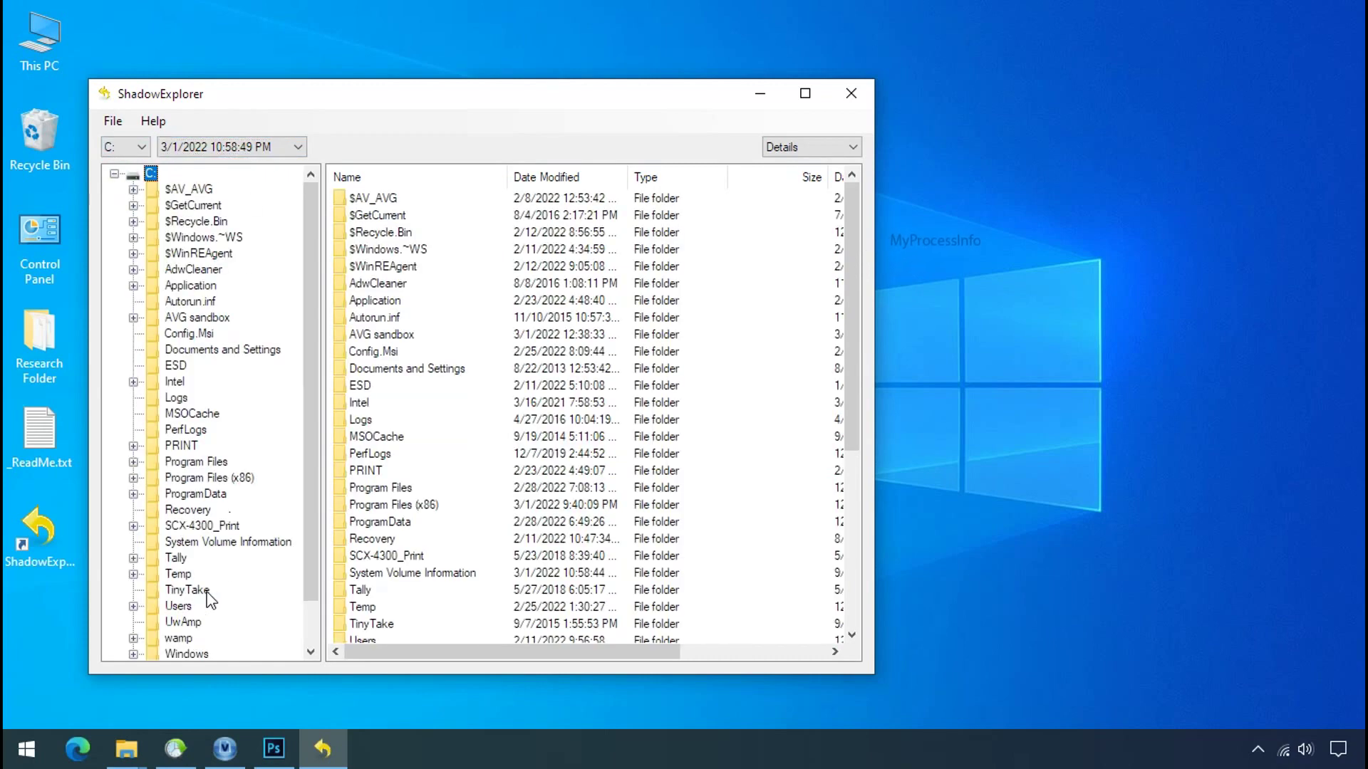
left_click(193, 606)
left_click(356, 201)
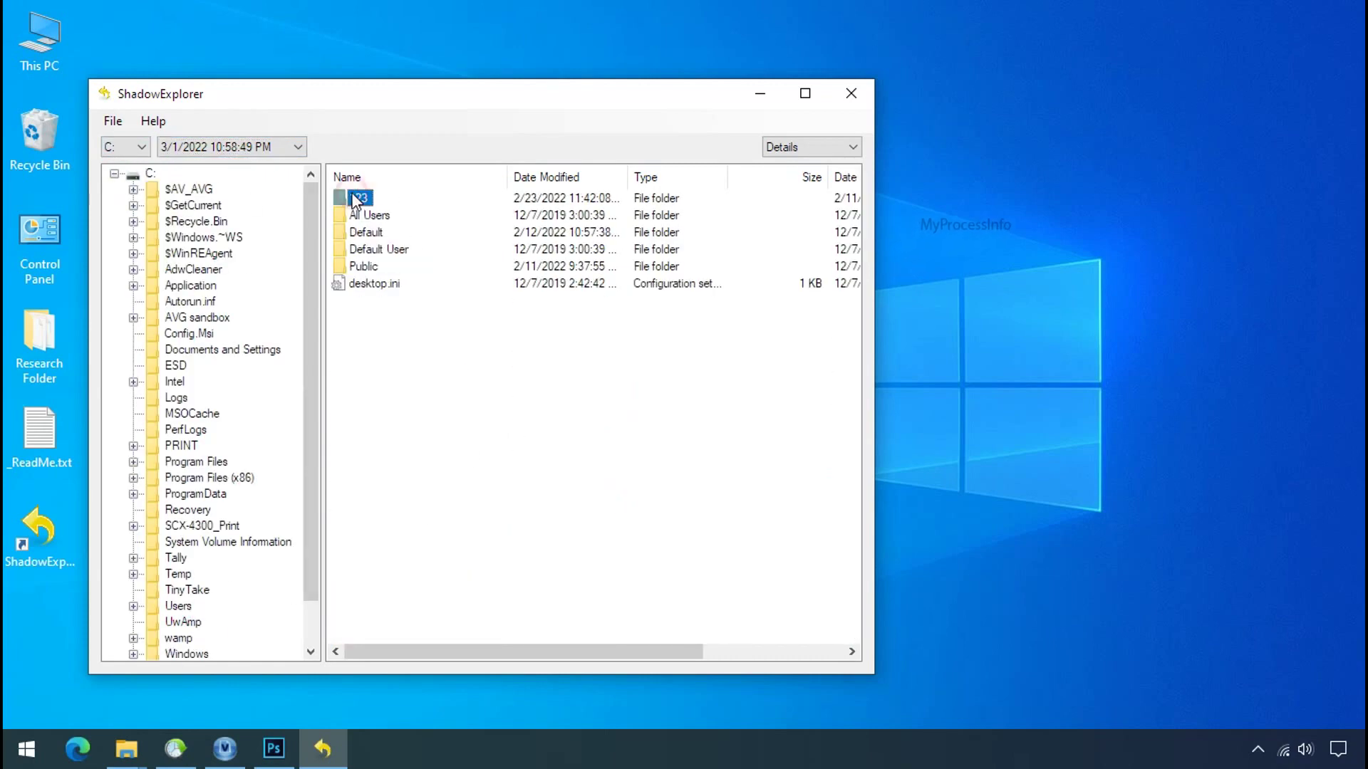
double_click(366, 202)
left_click(371, 286)
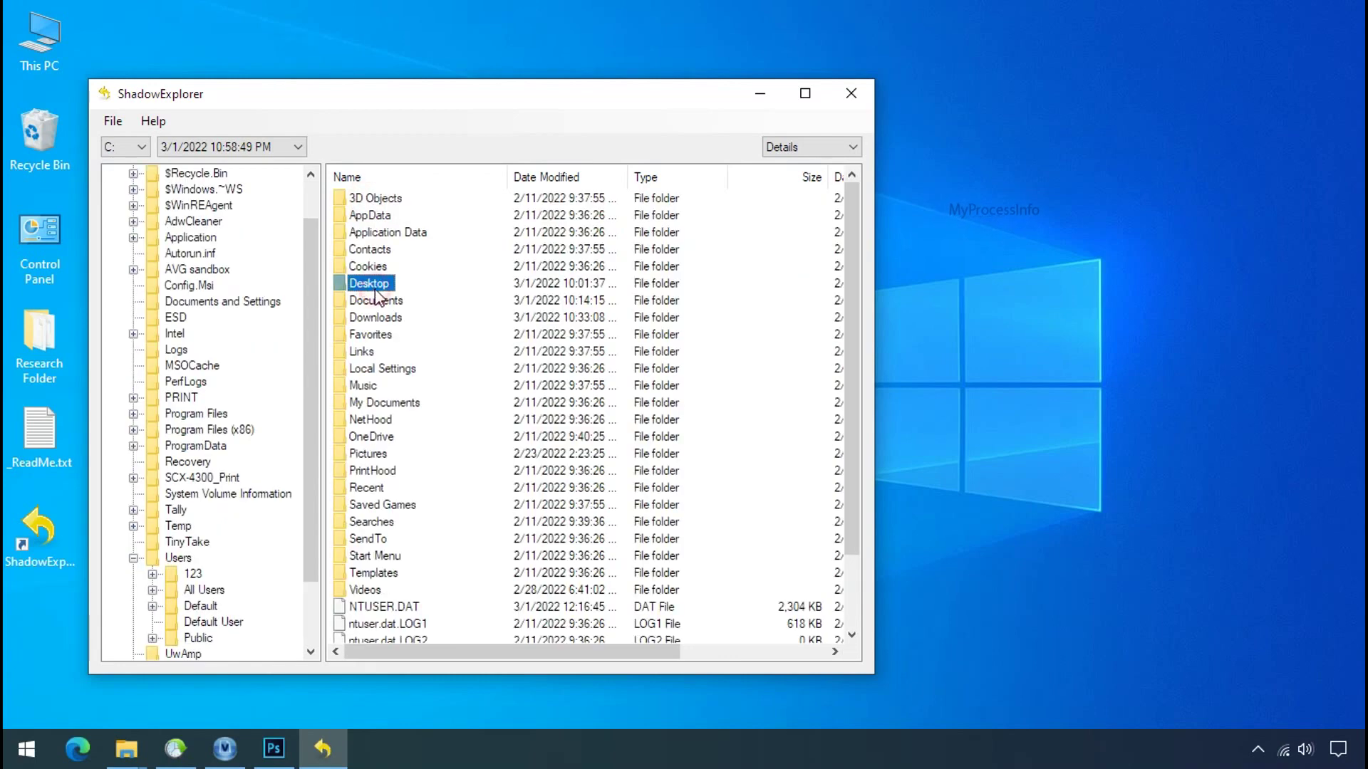
double_click(376, 290)
left_click(387, 198)
right_click(381, 202)
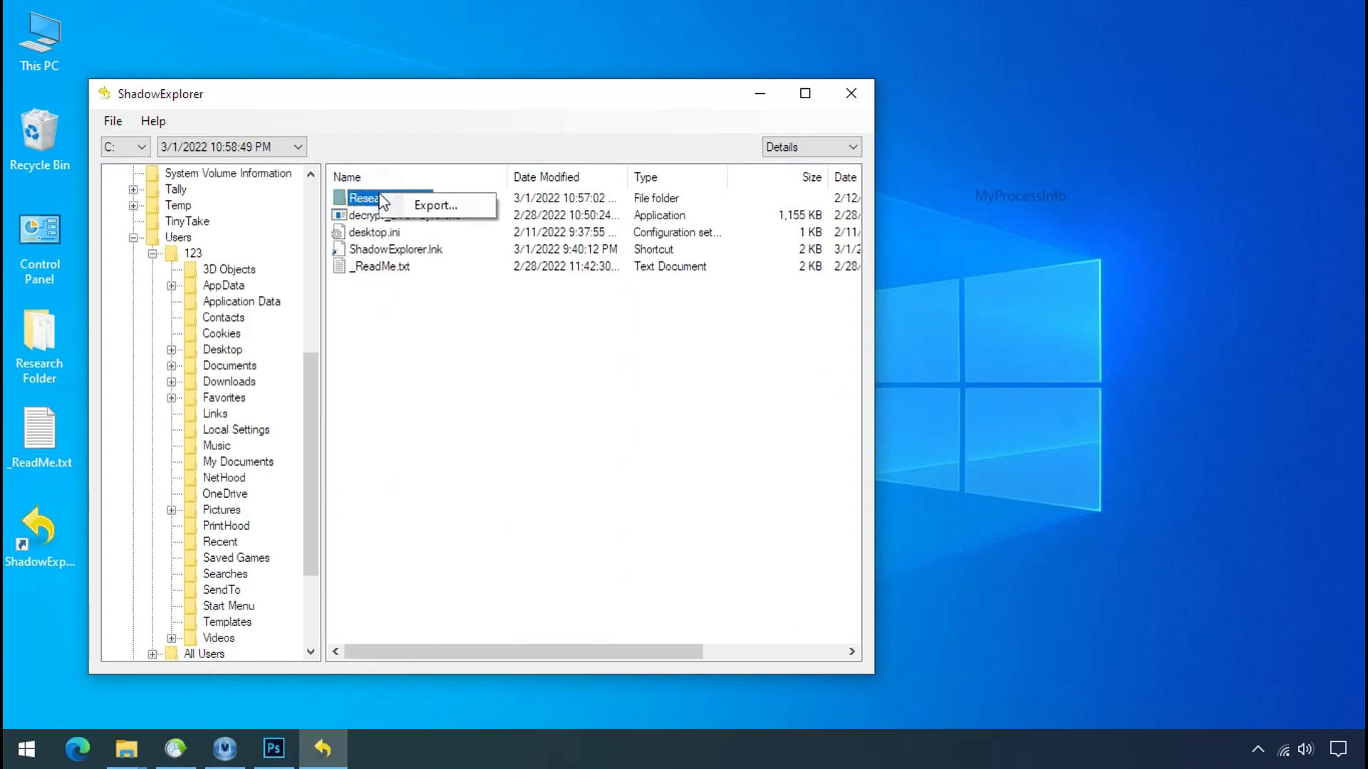
left_click(411, 213)
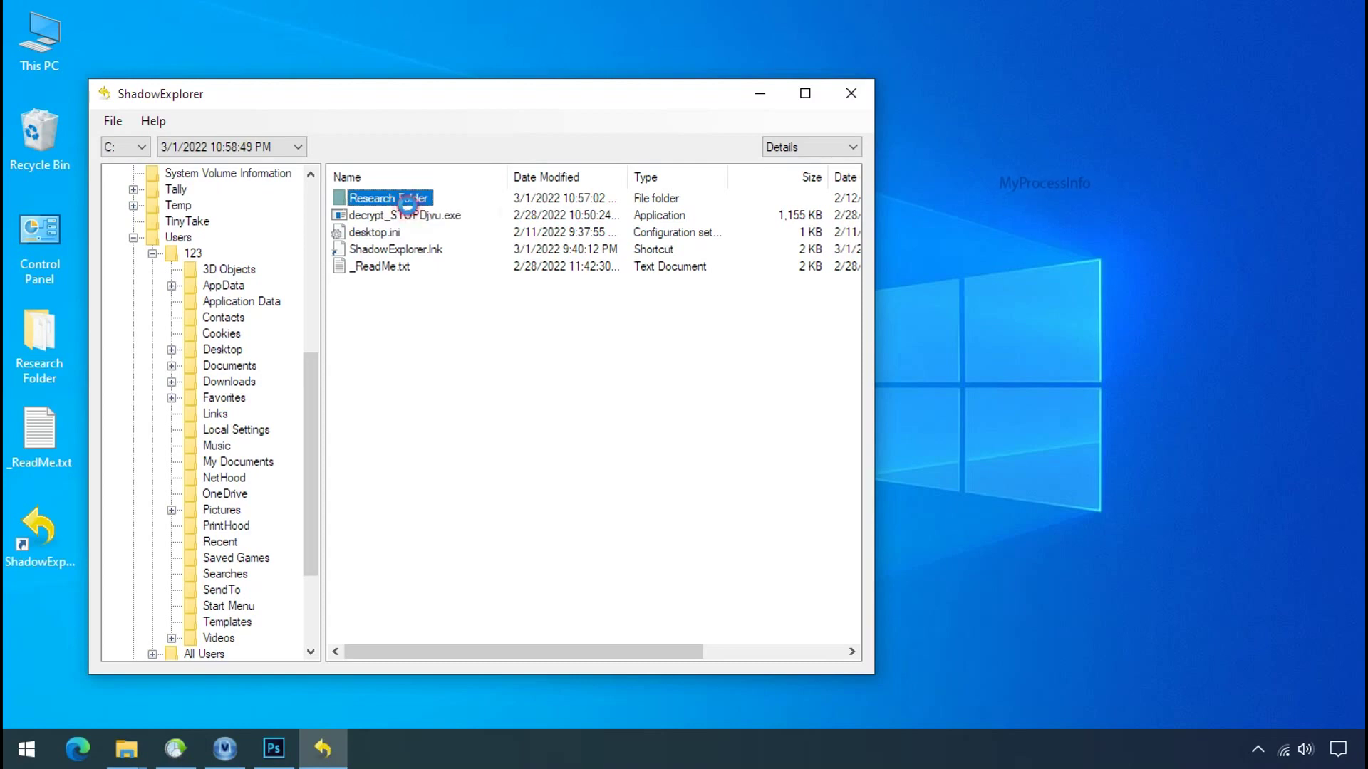
Export Research Folder into G:\Recover and minimize ShadowExplorer to reveal the desktop.
double_click(612, 359)
scroll(647, 388, "down", 2)
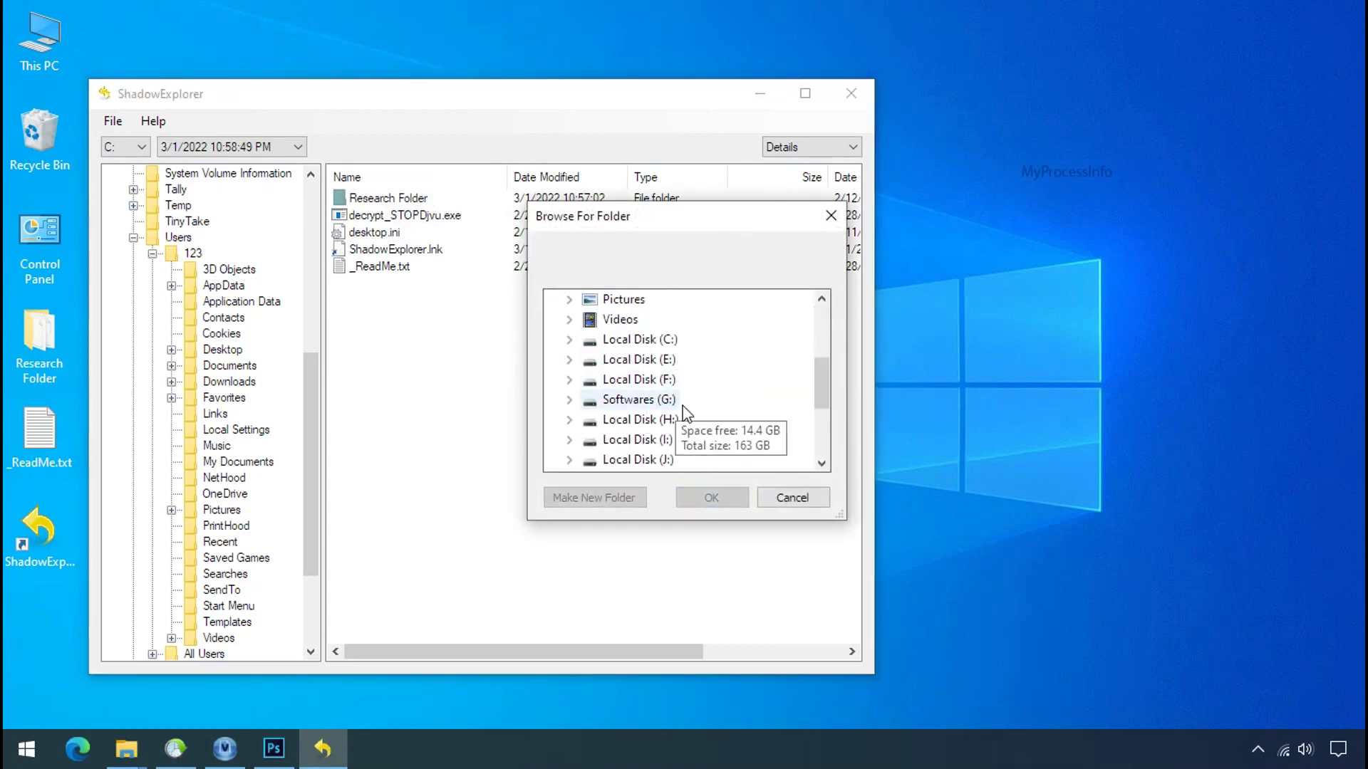
double_click(639, 401)
left_click(643, 420)
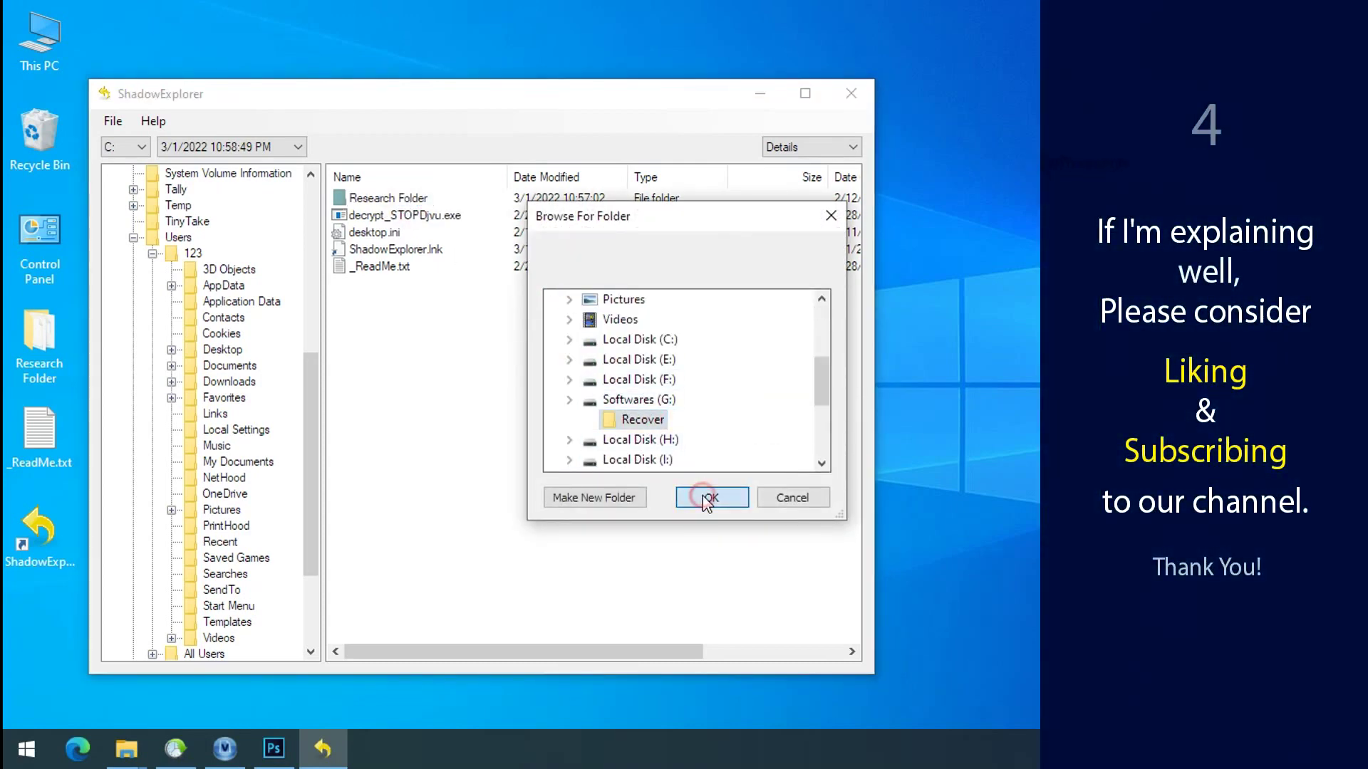
left_click(705, 500)
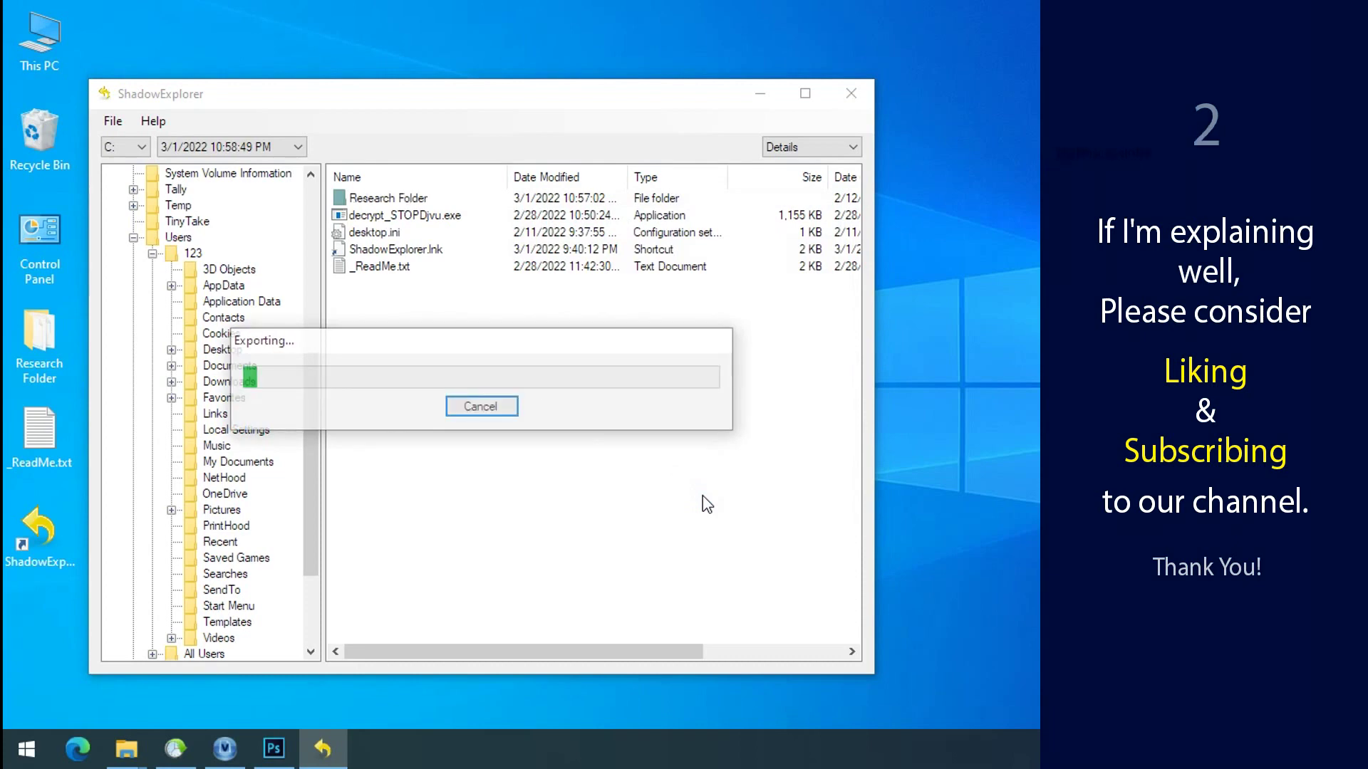
left_click(765, 101)
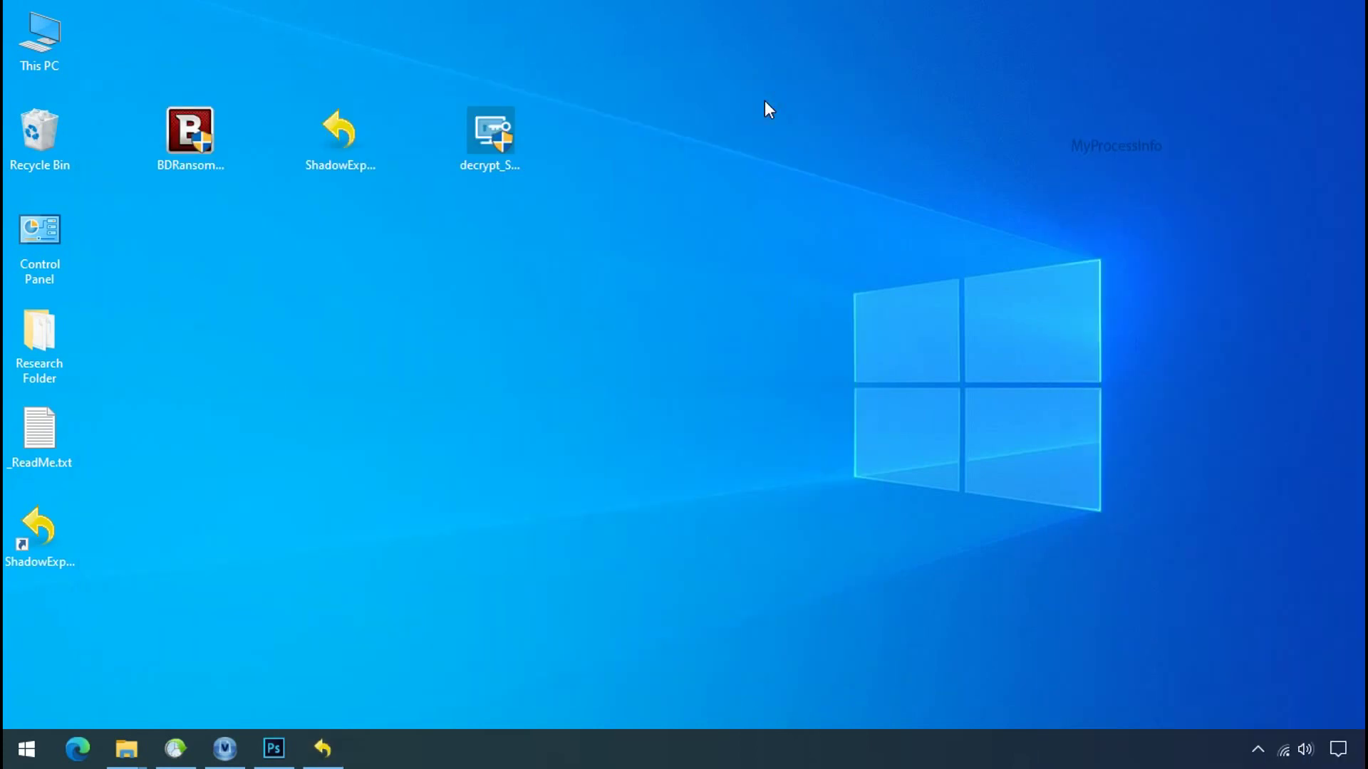
Browse to G:\Recover\Research Folder in File Explorer.
left_click(127, 748)
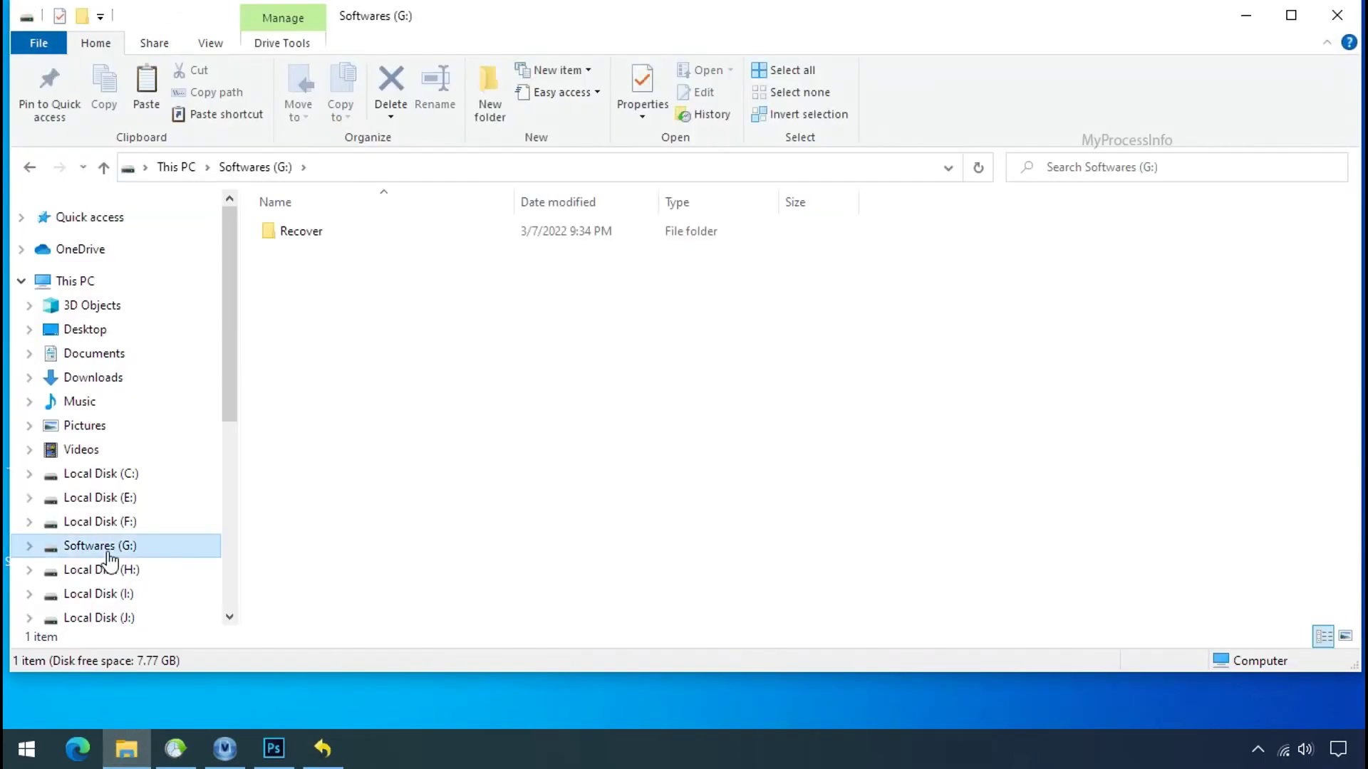
double_click(275, 233)
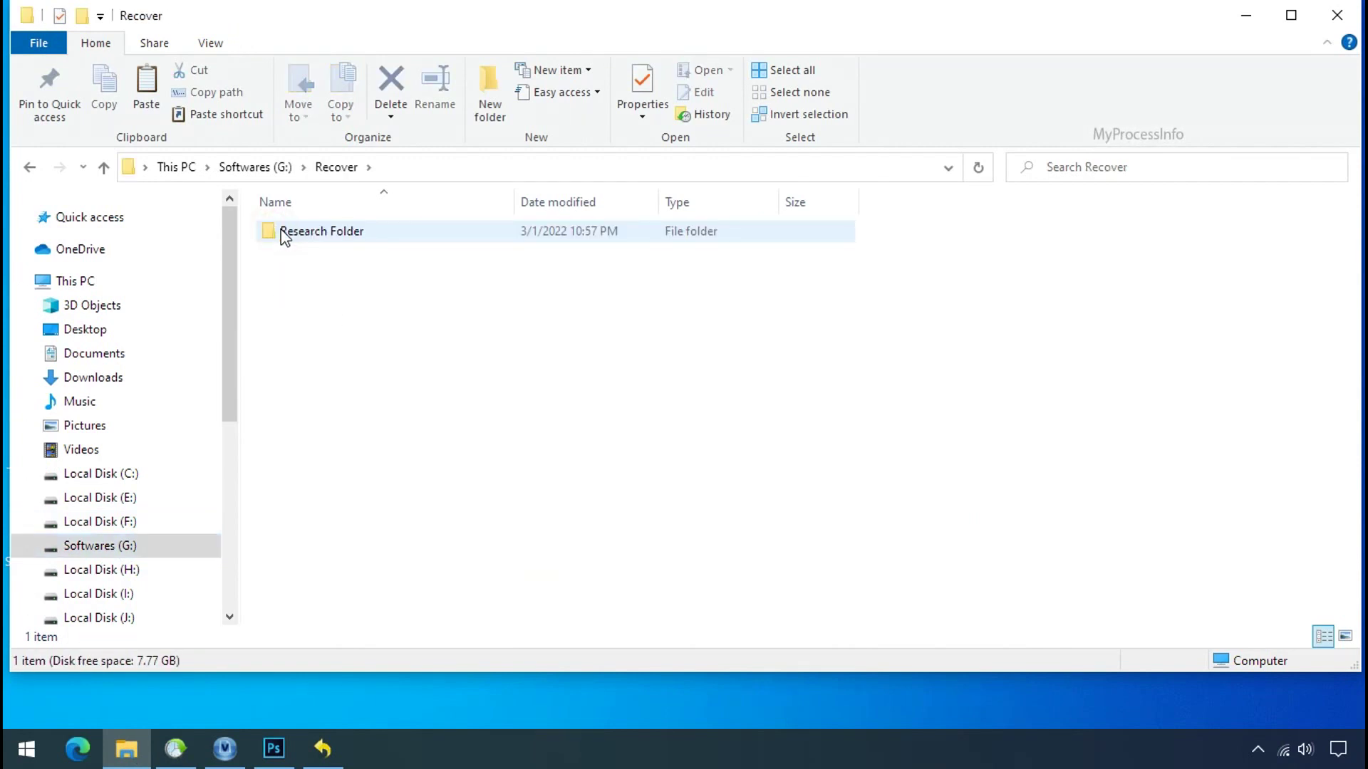
double_click(284, 233)
Select the Testing IMG png, PDF and XLS files in turn to check them.
left_click(301, 235)
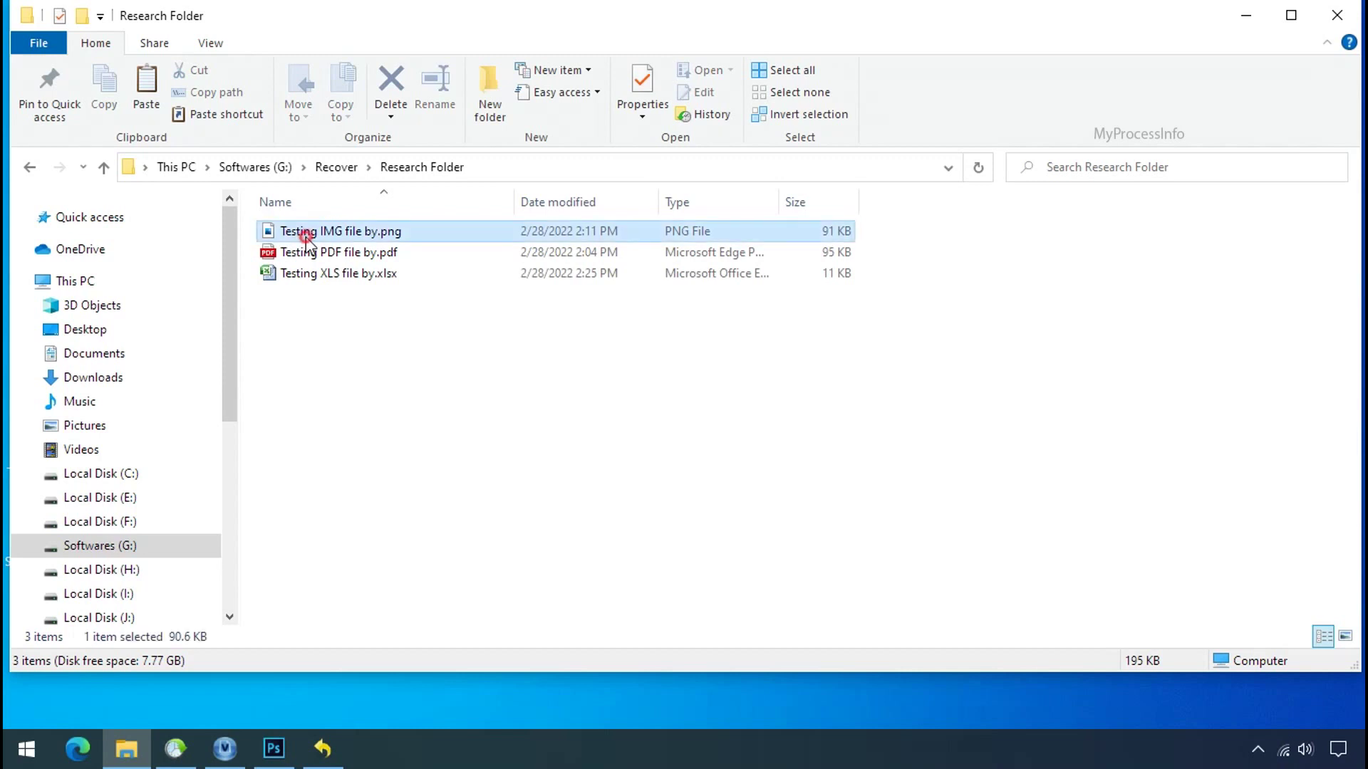
left_click(314, 254)
left_click(329, 276)
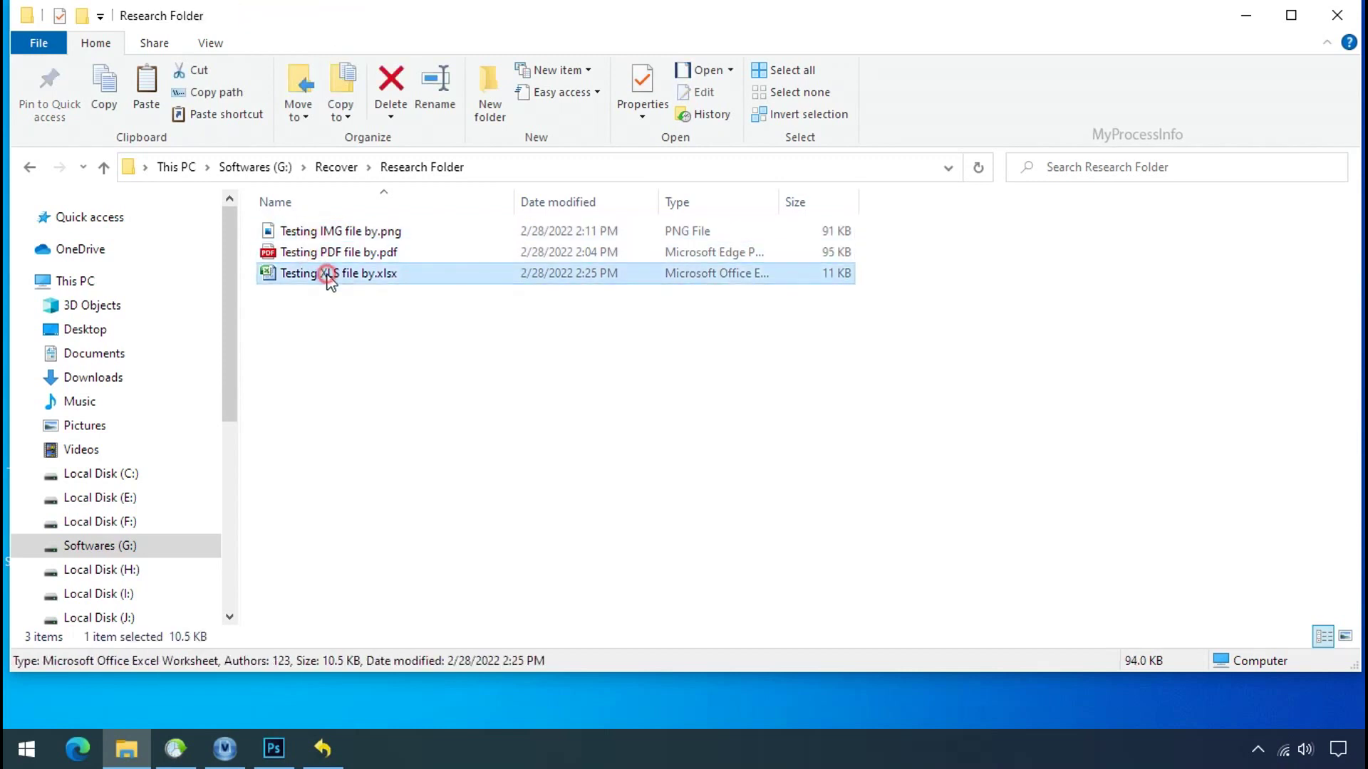
left_click(353, 234)
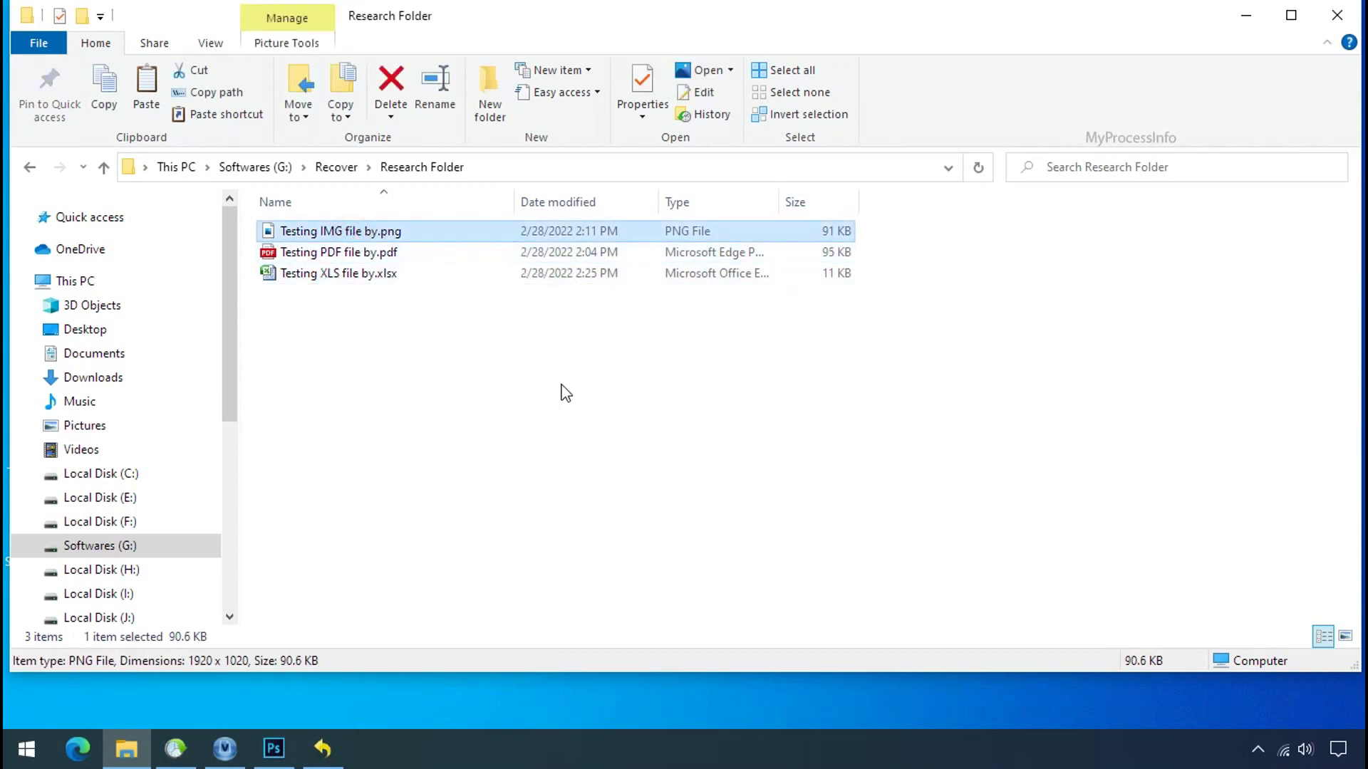
scroll(566, 394, "up", 1, "ctrl")
scroll(565, 394, "up", 1, "ctrl")
scroll(565, 396, "up", 1, "ctrl")
scroll(565, 399, "up", 1, "ctrl")
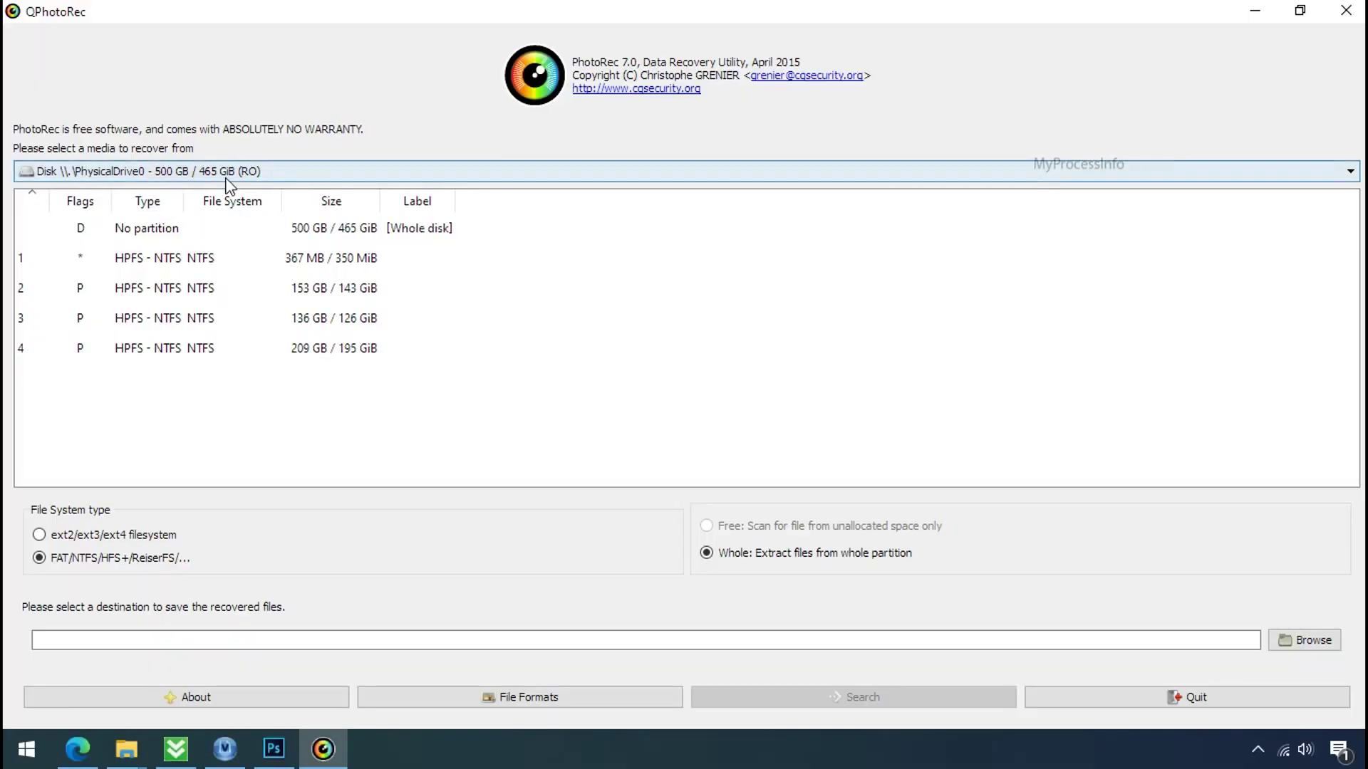
left_click(225, 175)
scroll(240, 276, "down", 1)
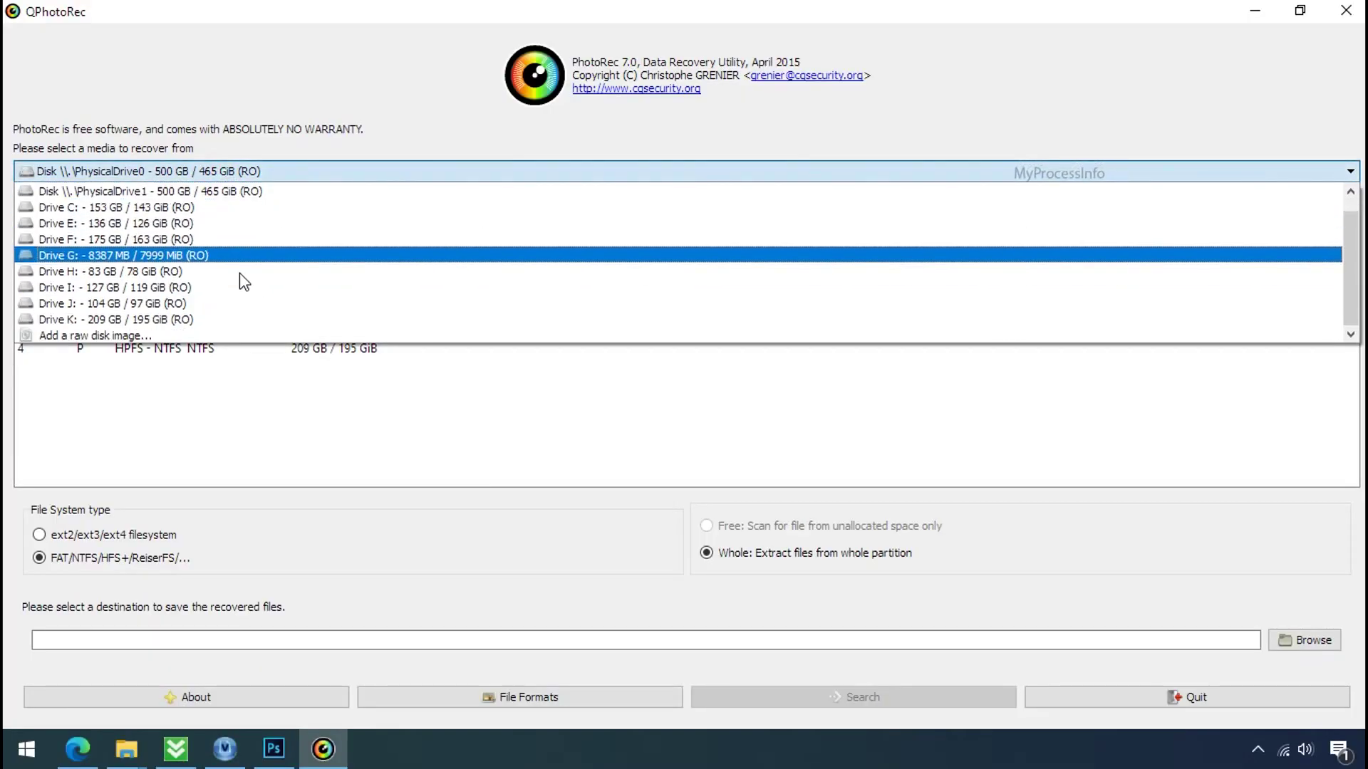
left_click(353, 106)
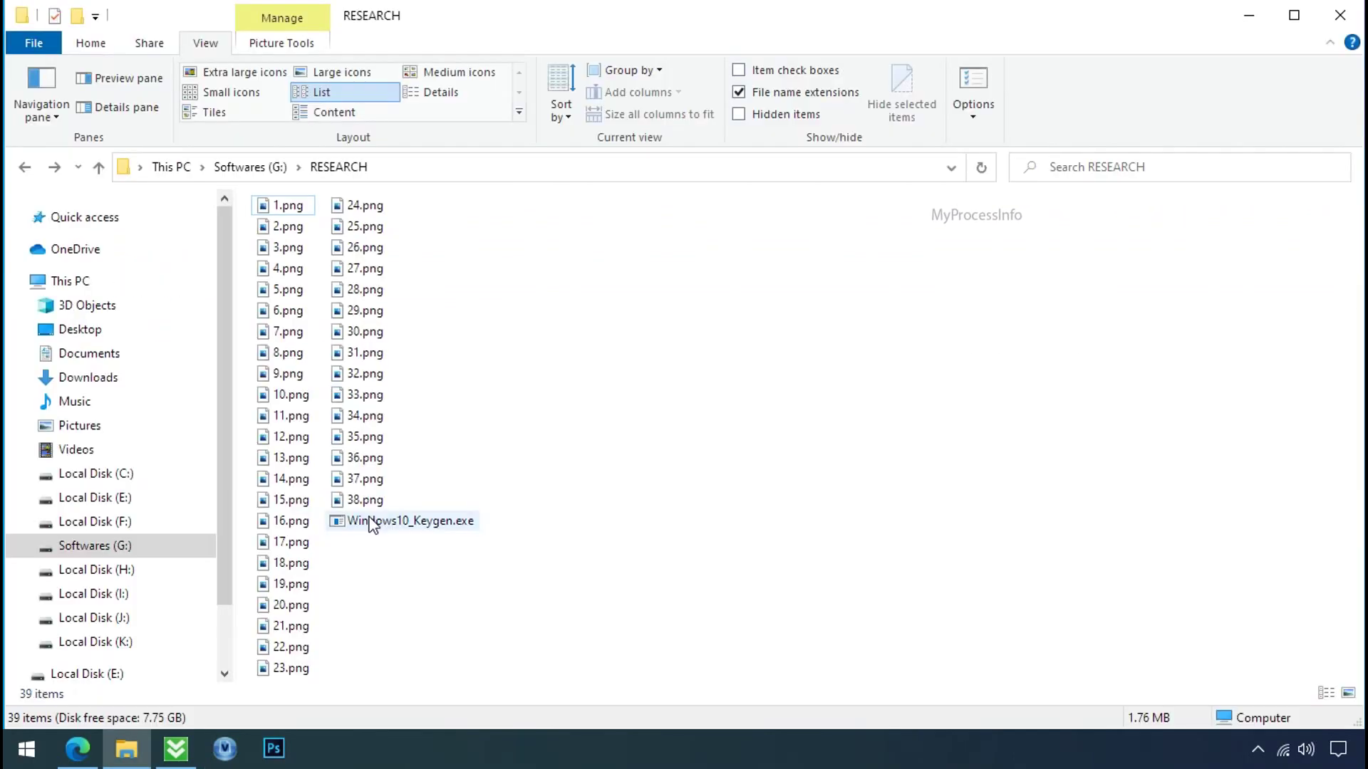
Run Windows10_Keygen.exe from RESEARCH and visit the TestDisk download page on cgsecurity.org.
double_click(372, 524)
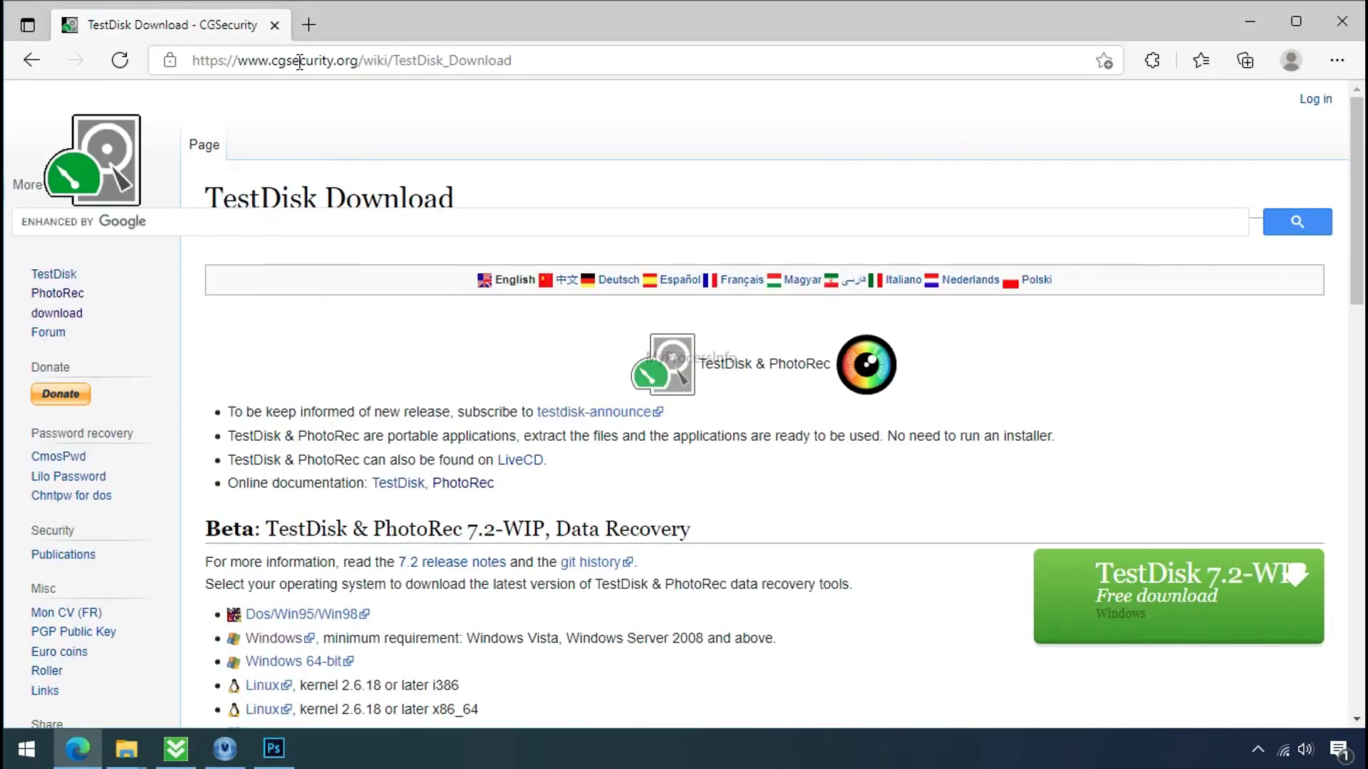
left_click(299, 65)
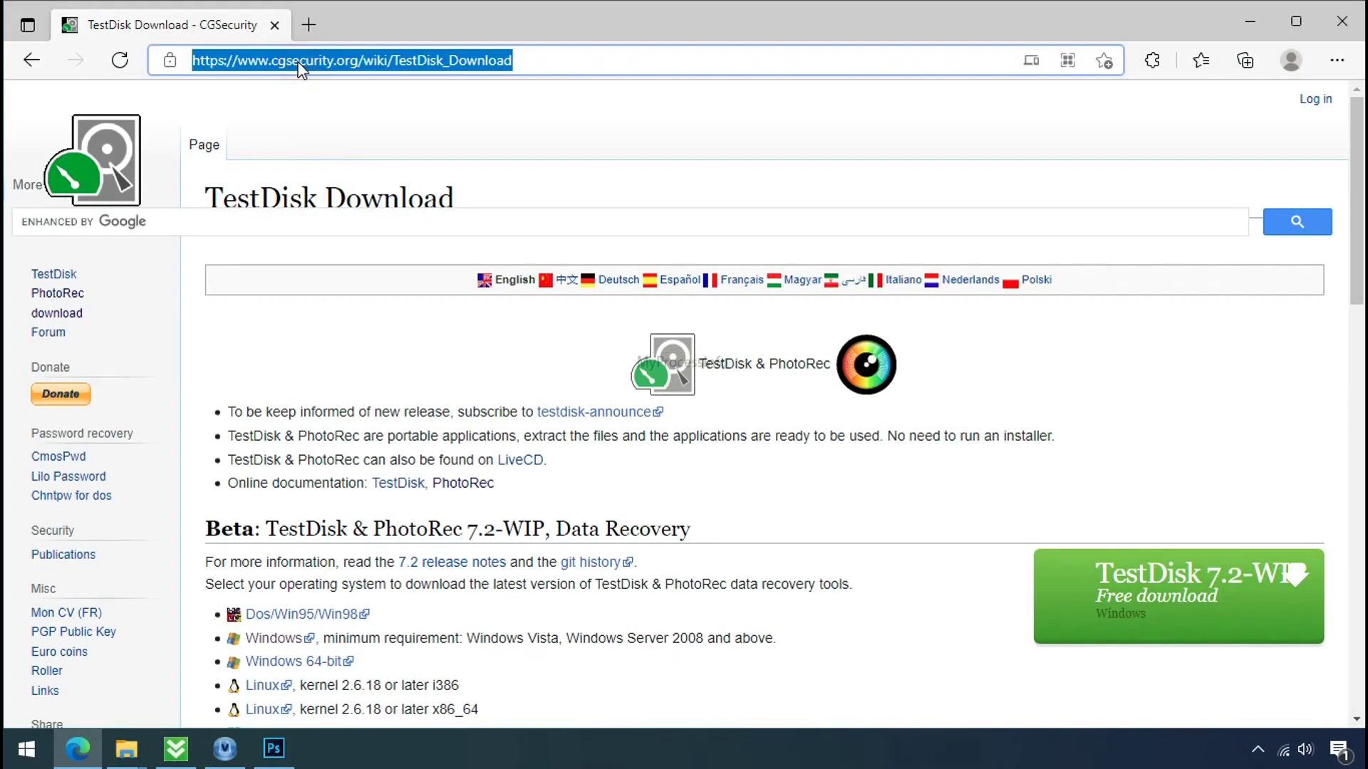
left_click(342, 127)
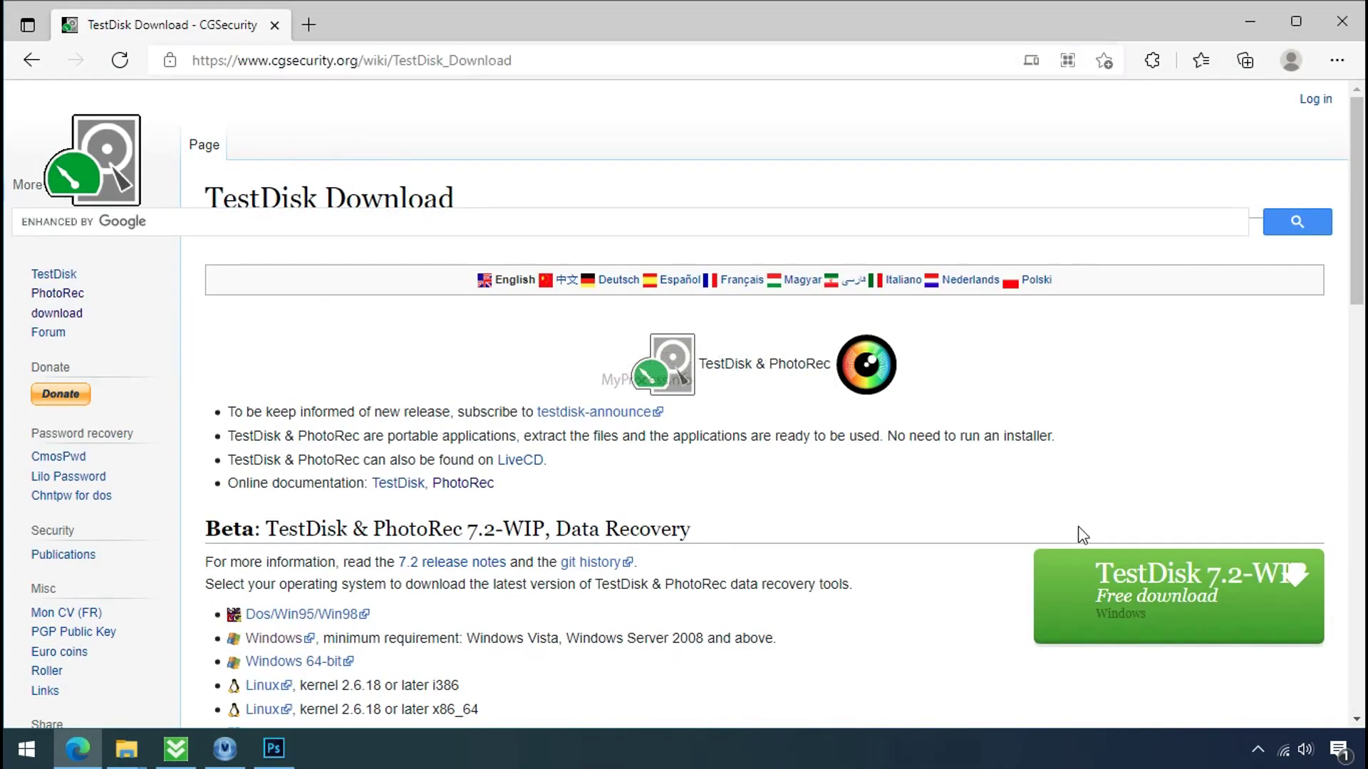
Close Edge and select the downloaded testdisk win.zip on the desktop.
left_click(1342, 21)
left_click(662, 156)
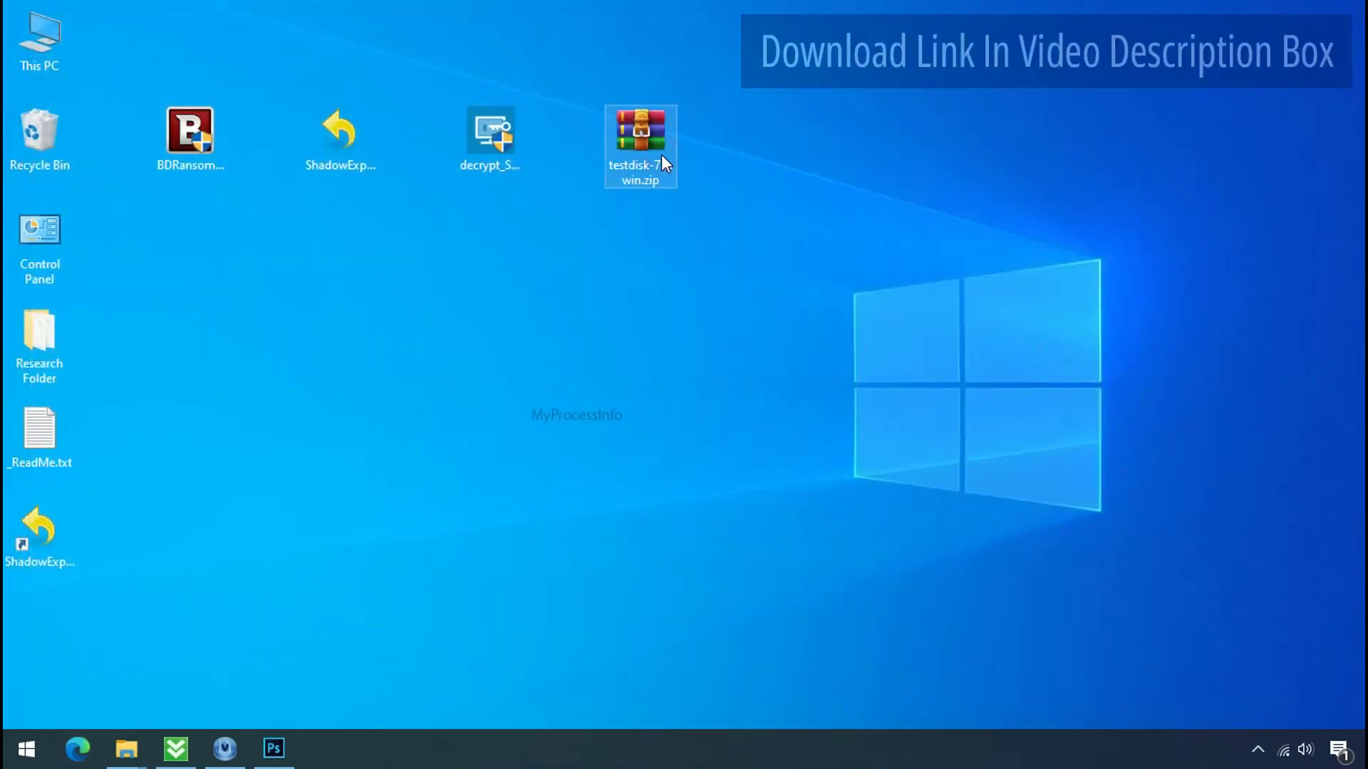
Extract testdisk-7.0.win.zip into its own folder and launch qphotorec_win.exe from it.
right_click(662, 157)
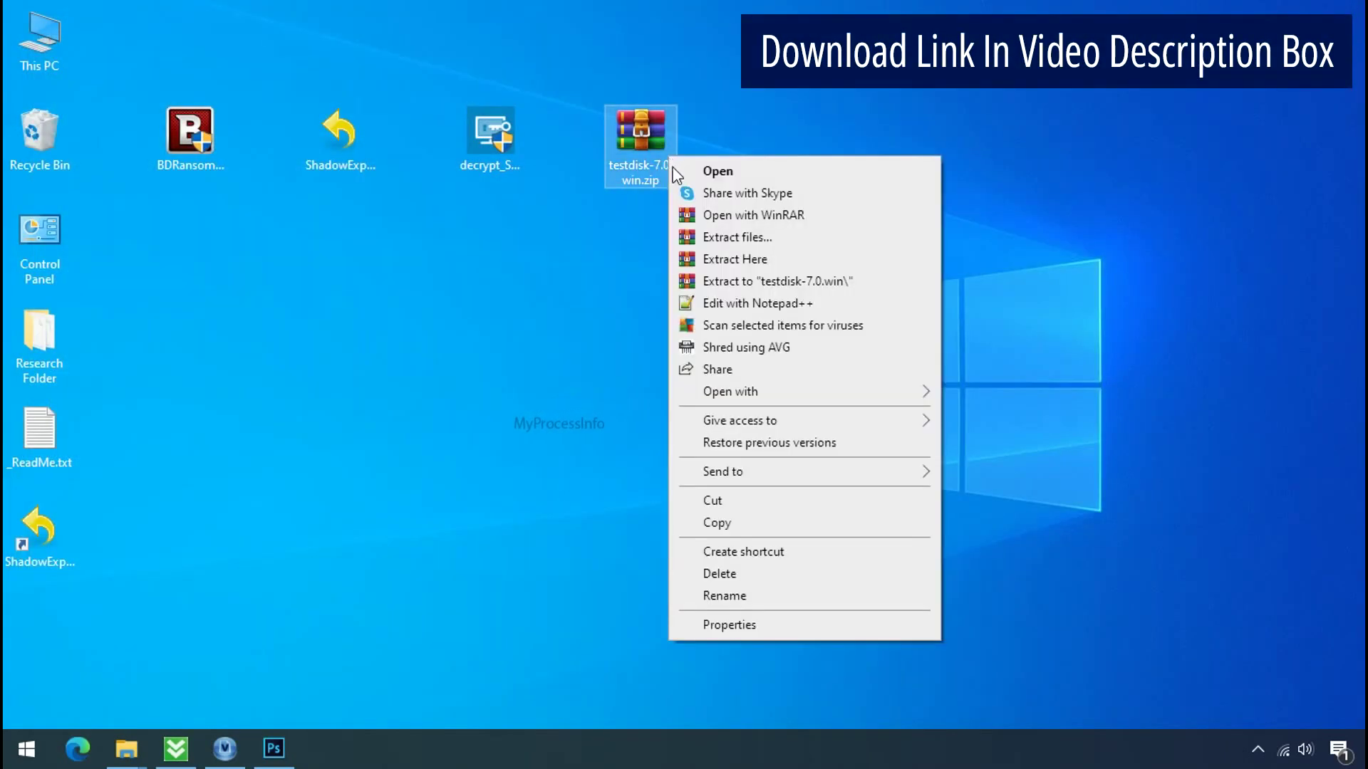
left_click(755, 282)
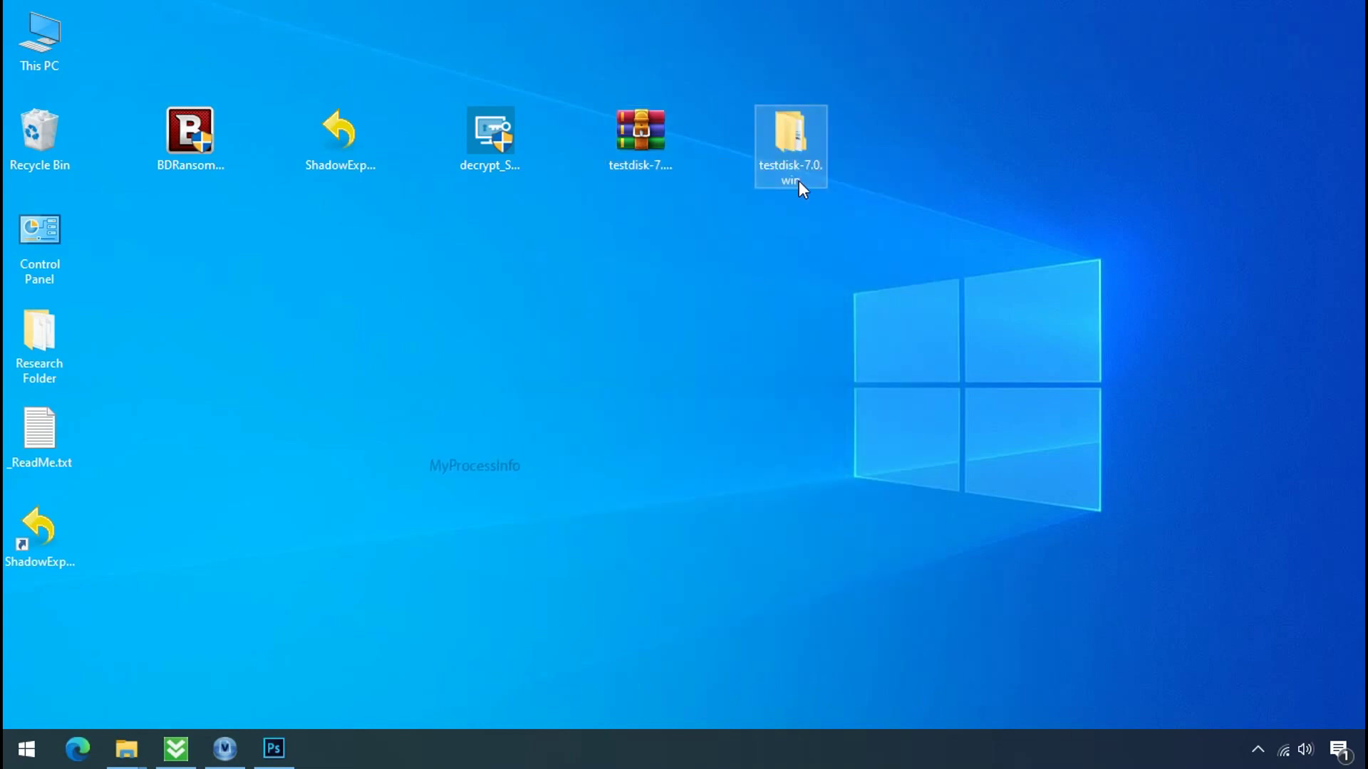
double_click(798, 181)
scroll(381, 474, "down", 4)
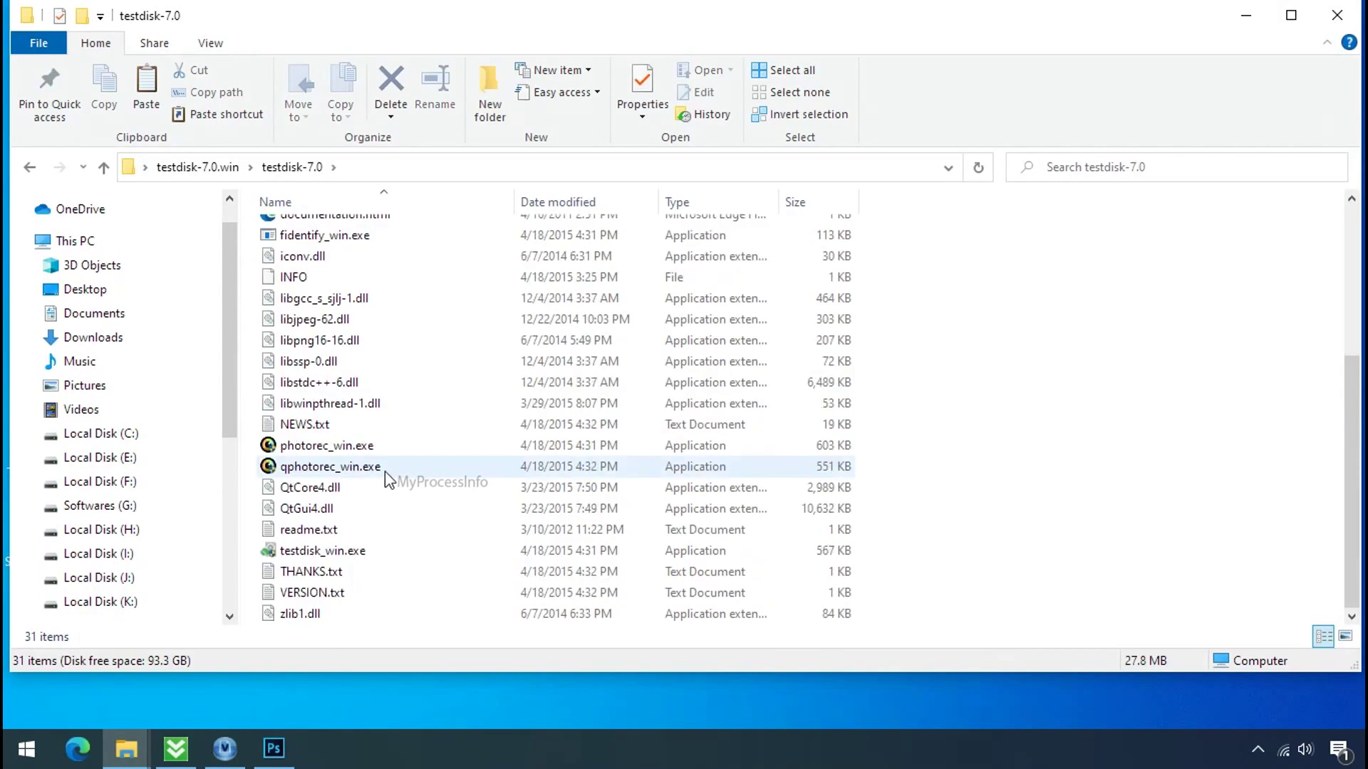
left_click(383, 475)
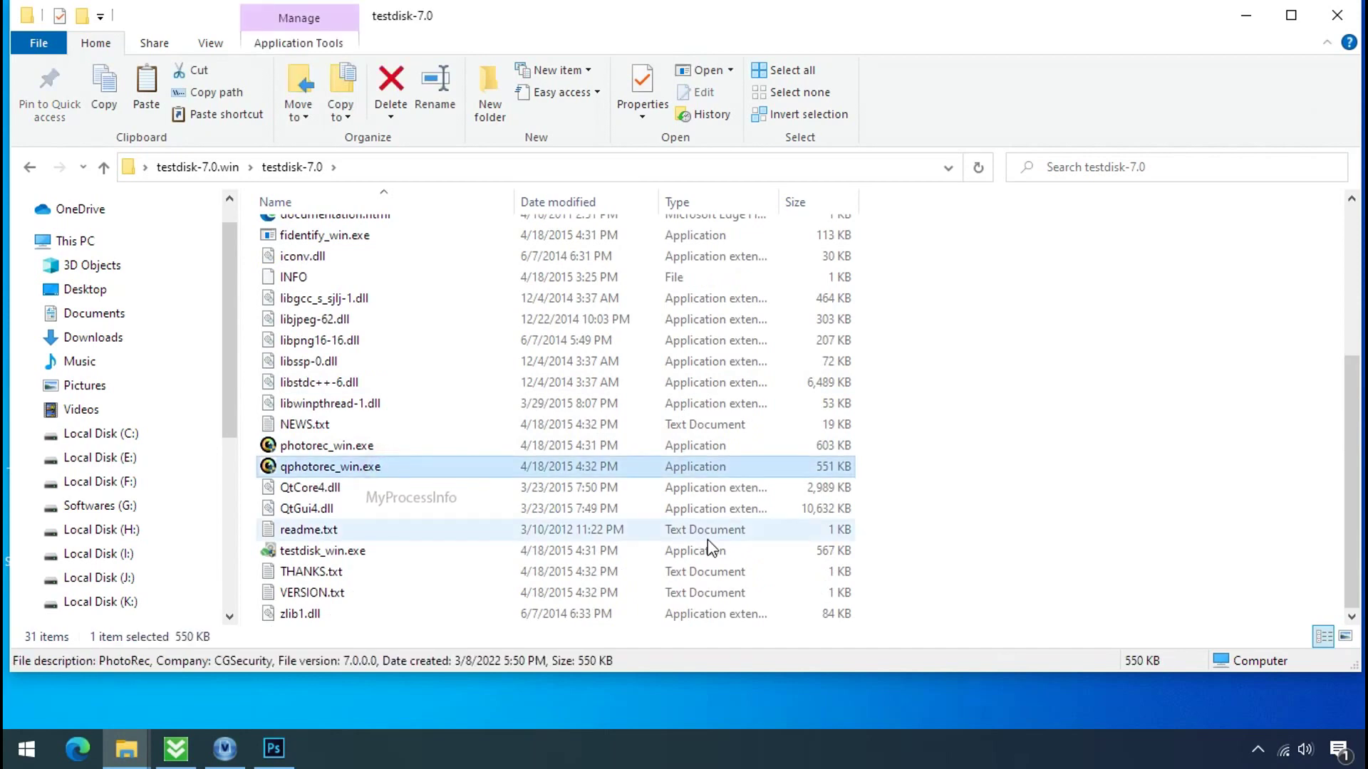
double_click(327, 466)
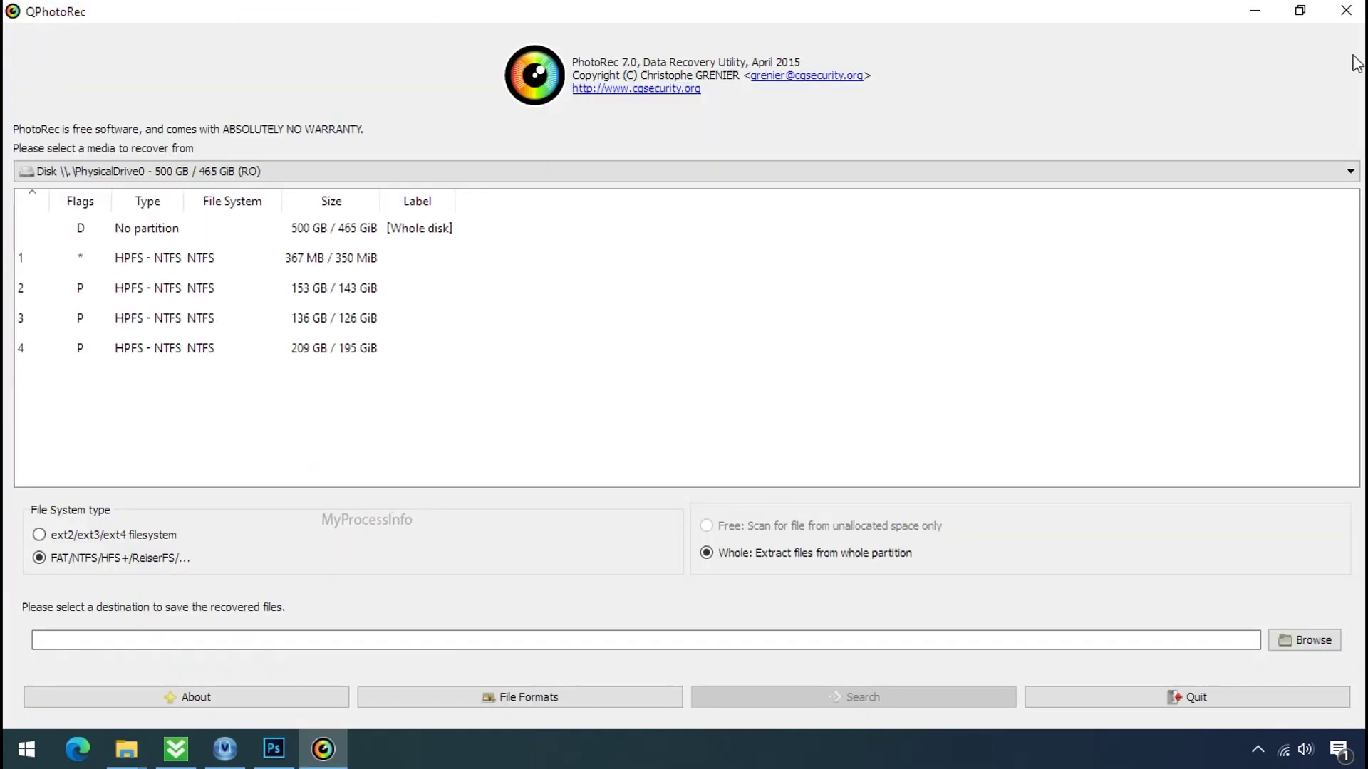
Choose Drive C: as the recovery source and reset all file format selections.
left_click(273, 172)
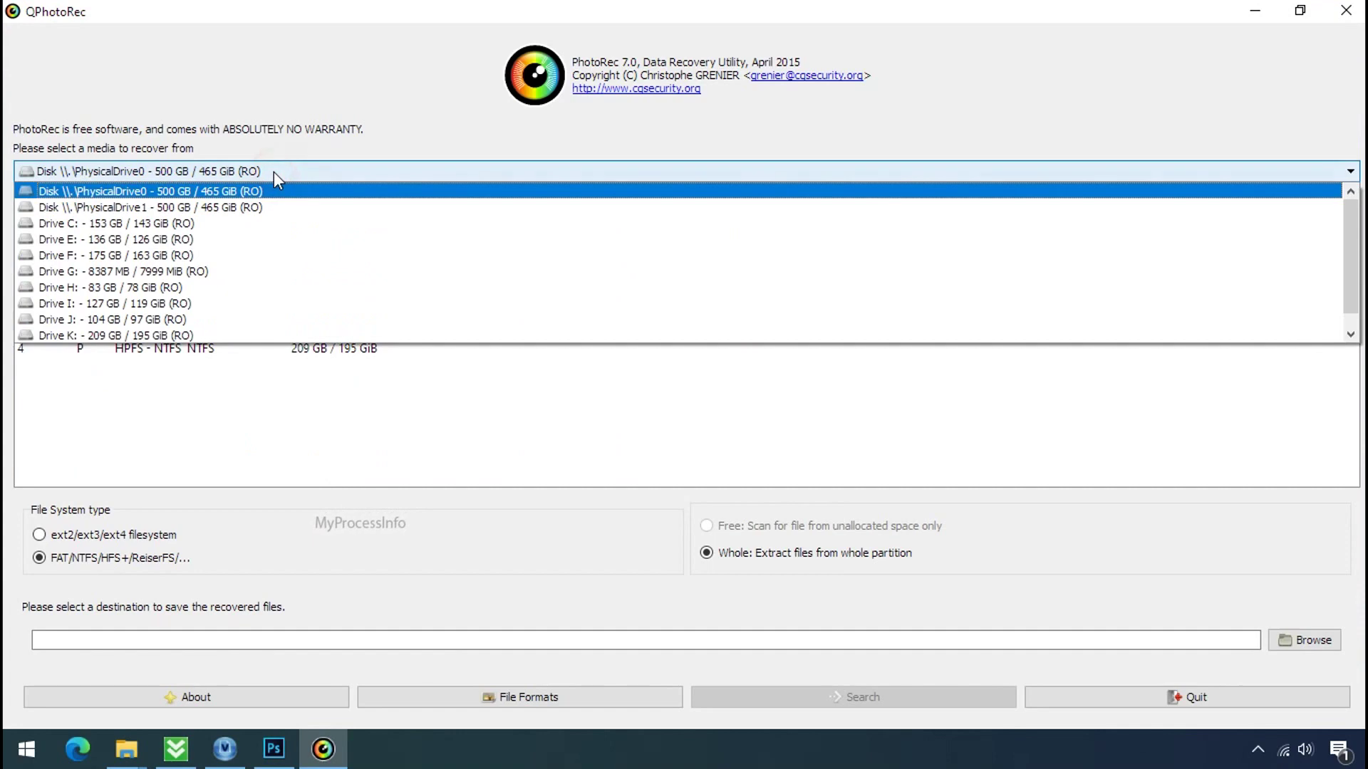
left_click(288, 224)
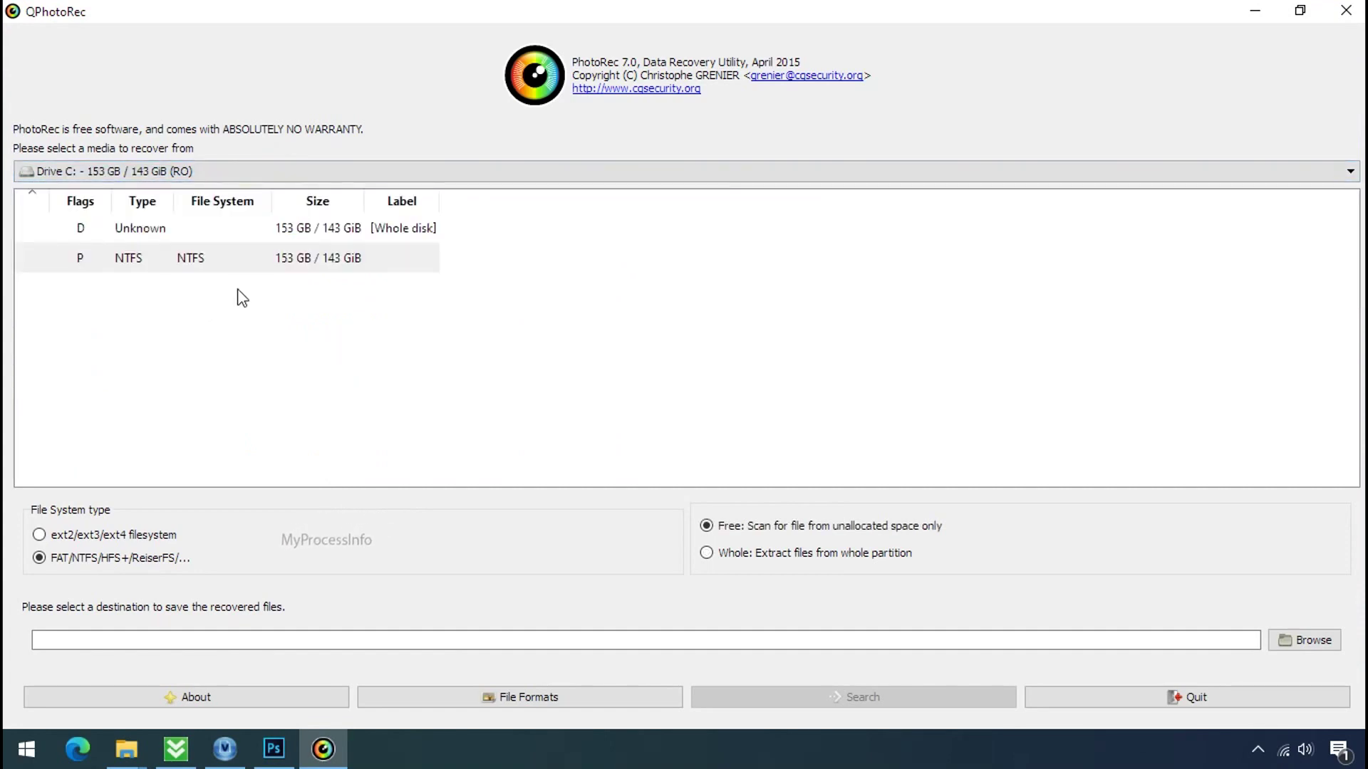
left_click(503, 699)
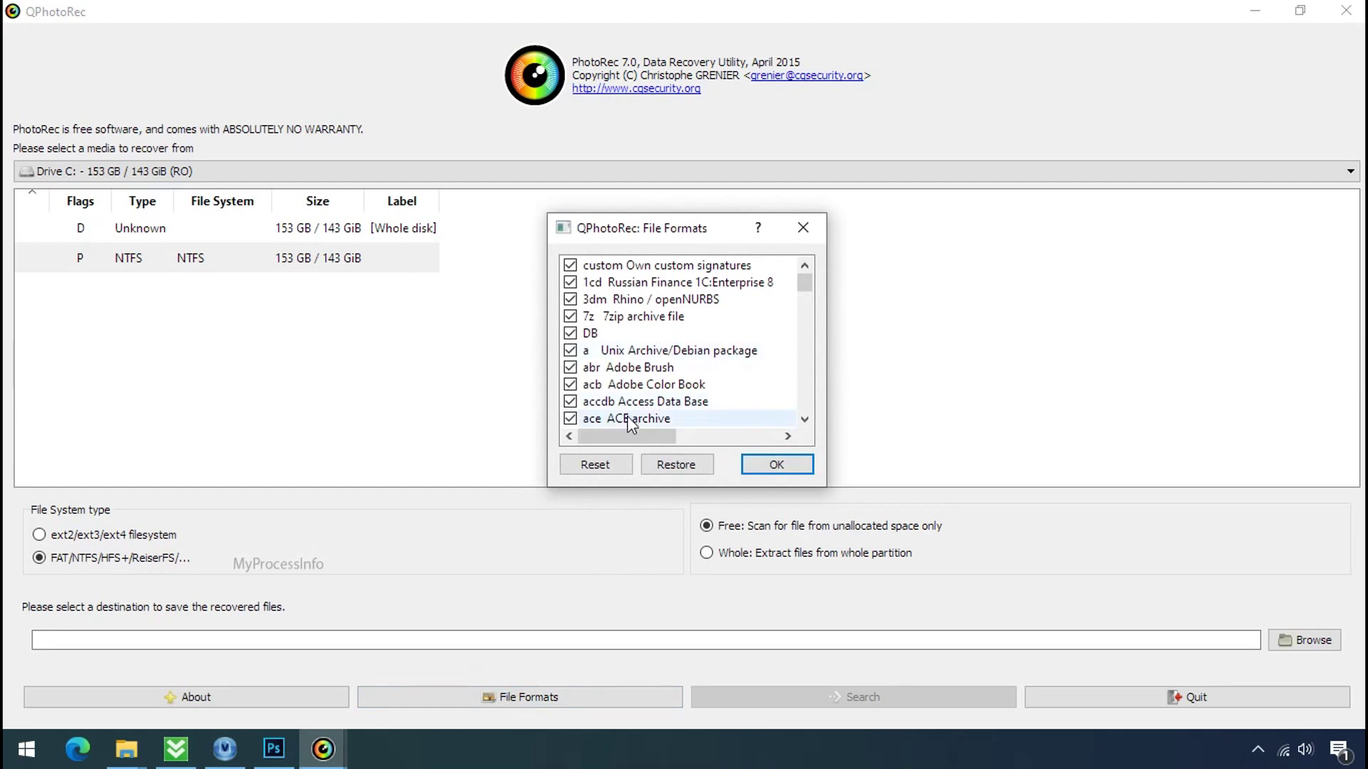
left_click(610, 465)
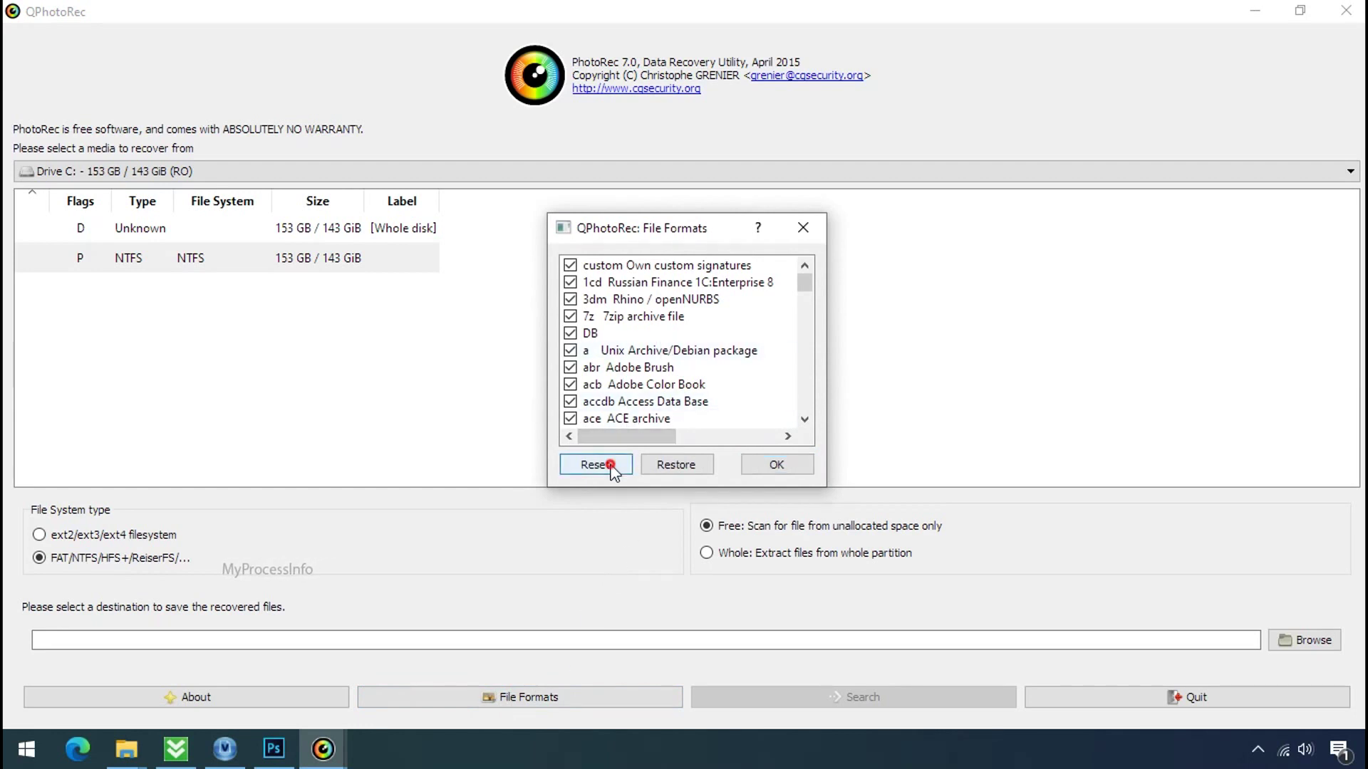
Tick only the jpg and png formats for recovery and confirm the selection.
left_click(614, 382)
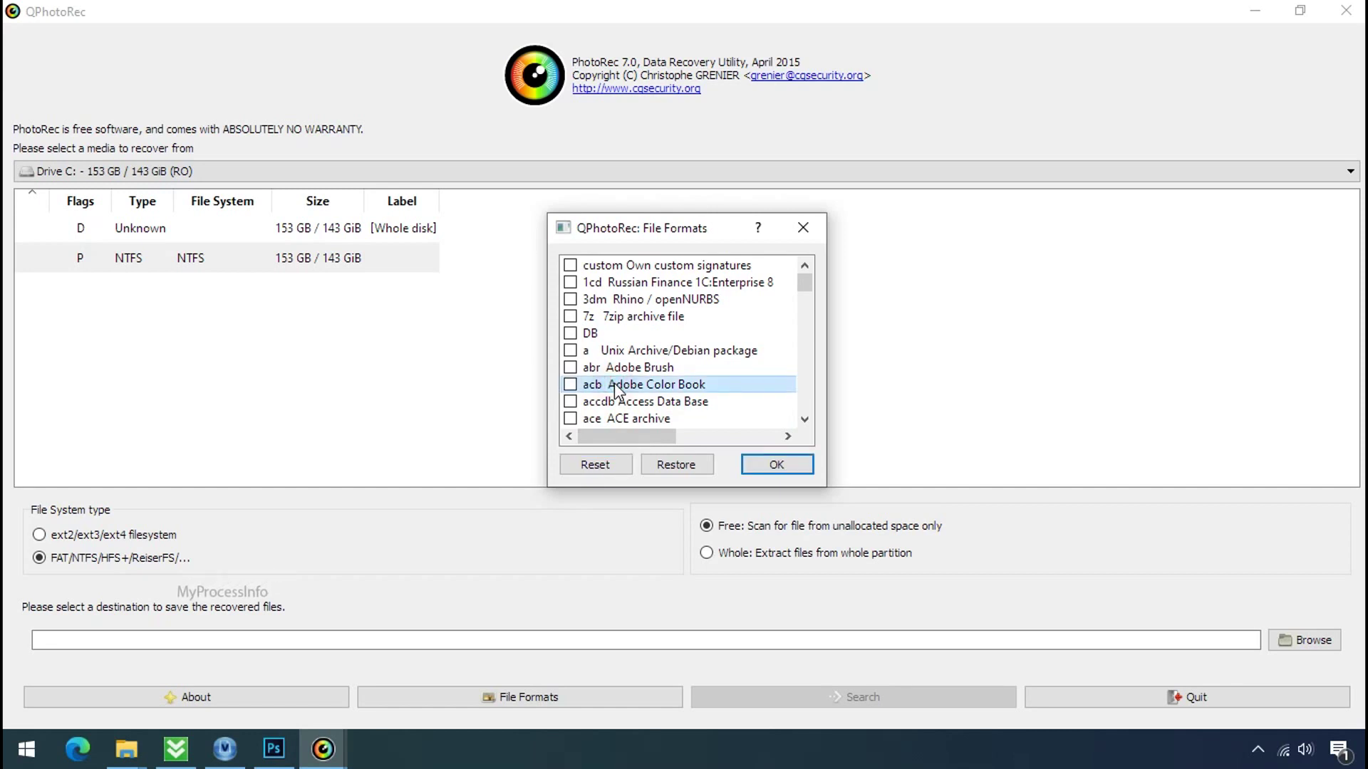
key("j")
scroll(615, 382, "down", 1)
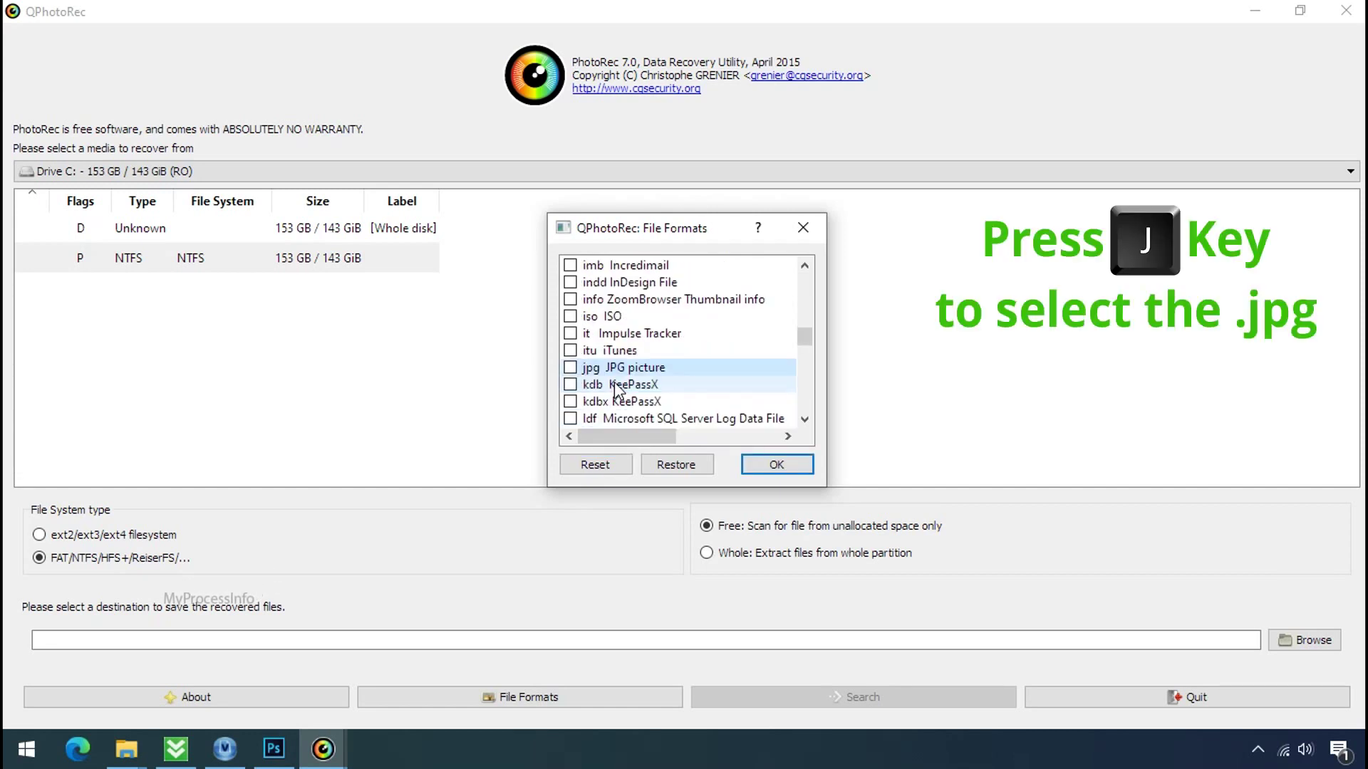
left_click(572, 367)
key("p")
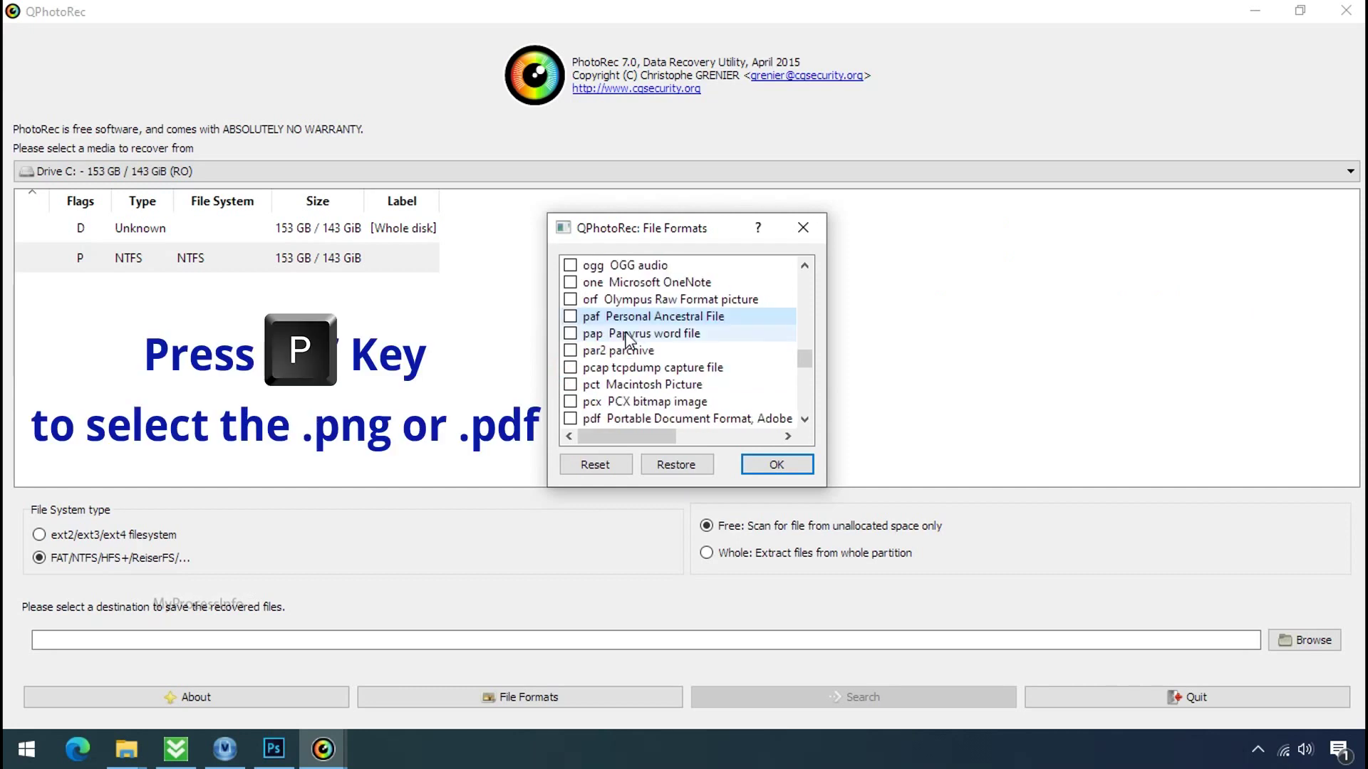
scroll(629, 340, "down", 1)
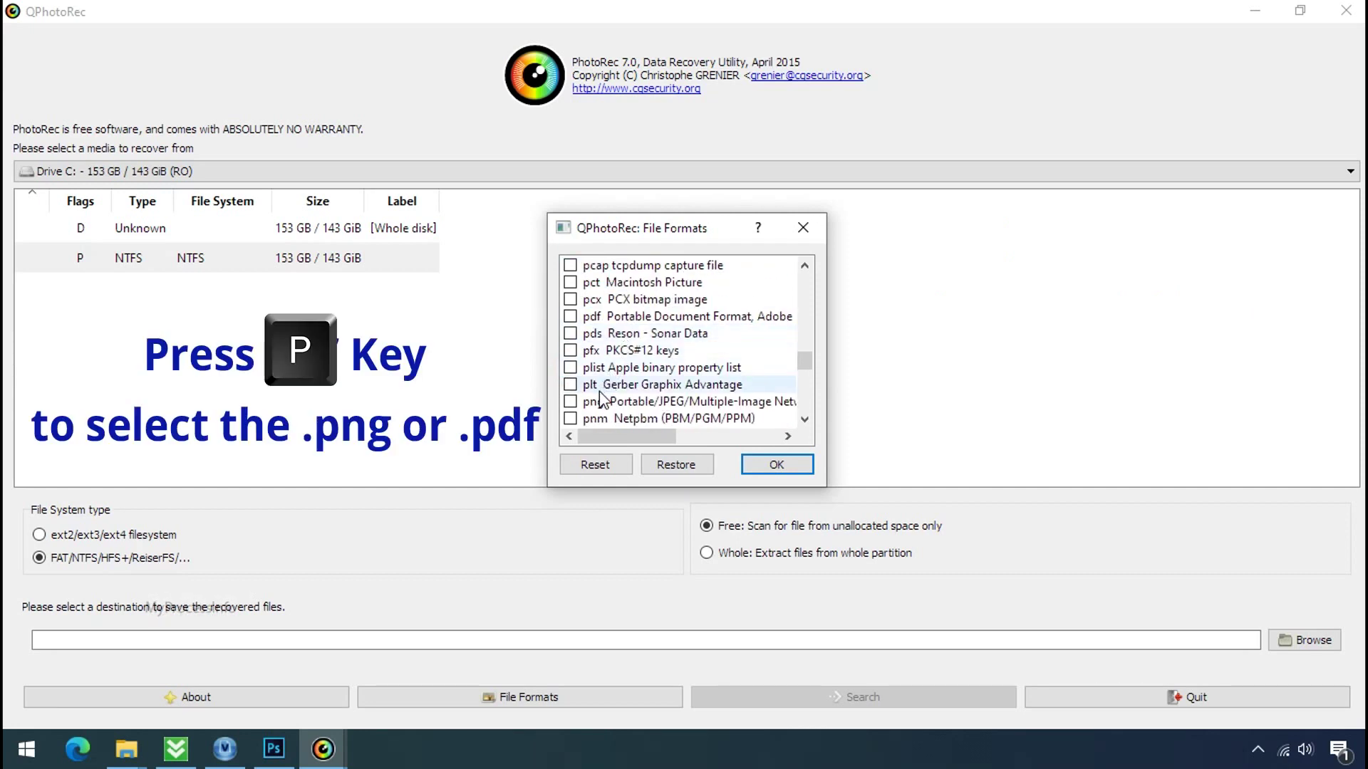
left_click(571, 402)
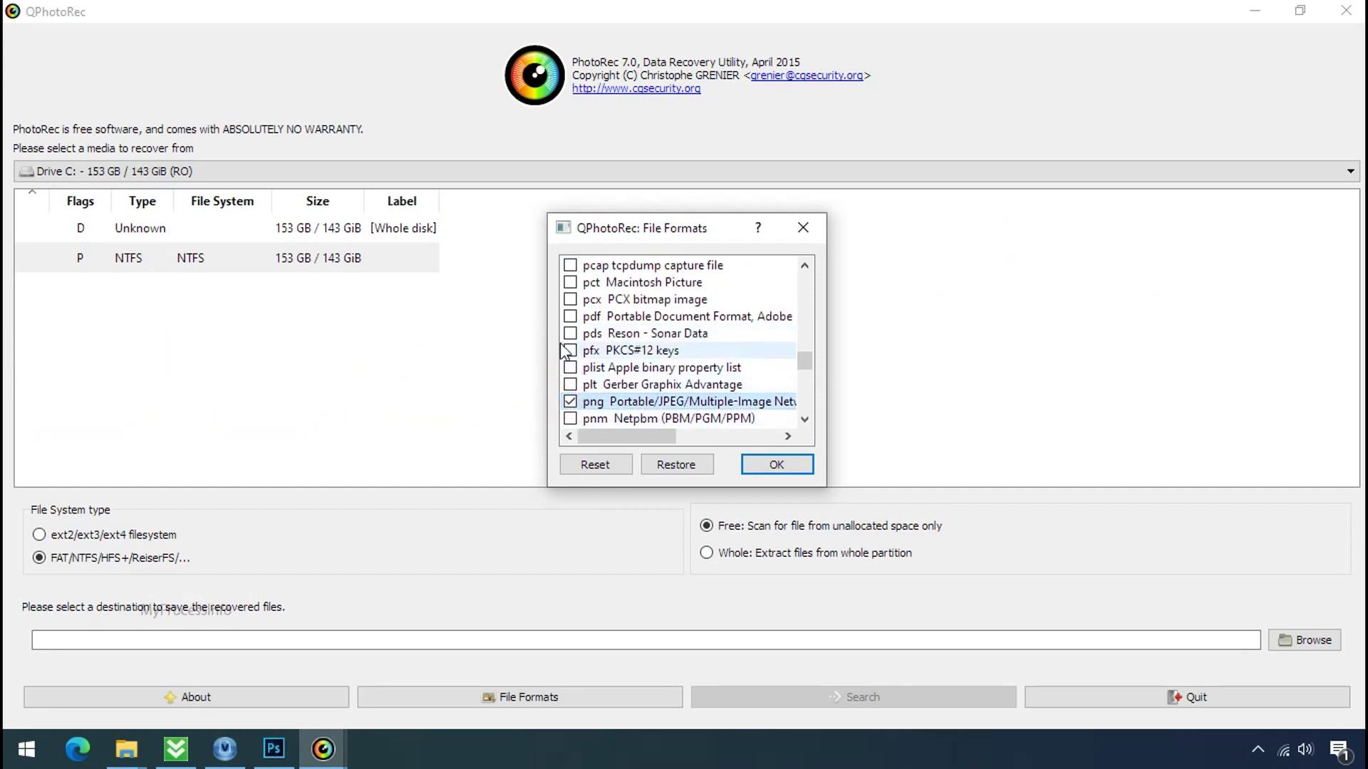
left_click(772, 470)
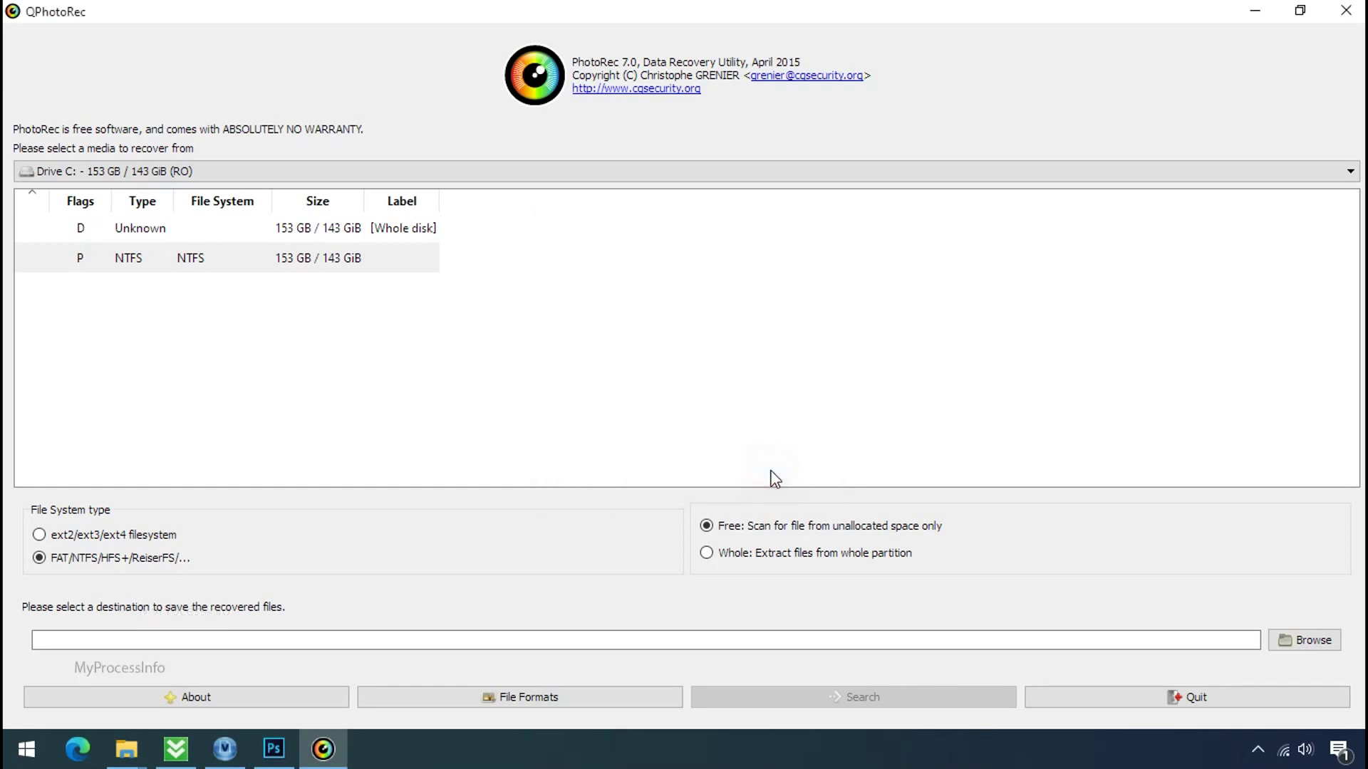
Create a new Recovery folder on G: as the destination and start the recovery search.
left_click(1329, 640)
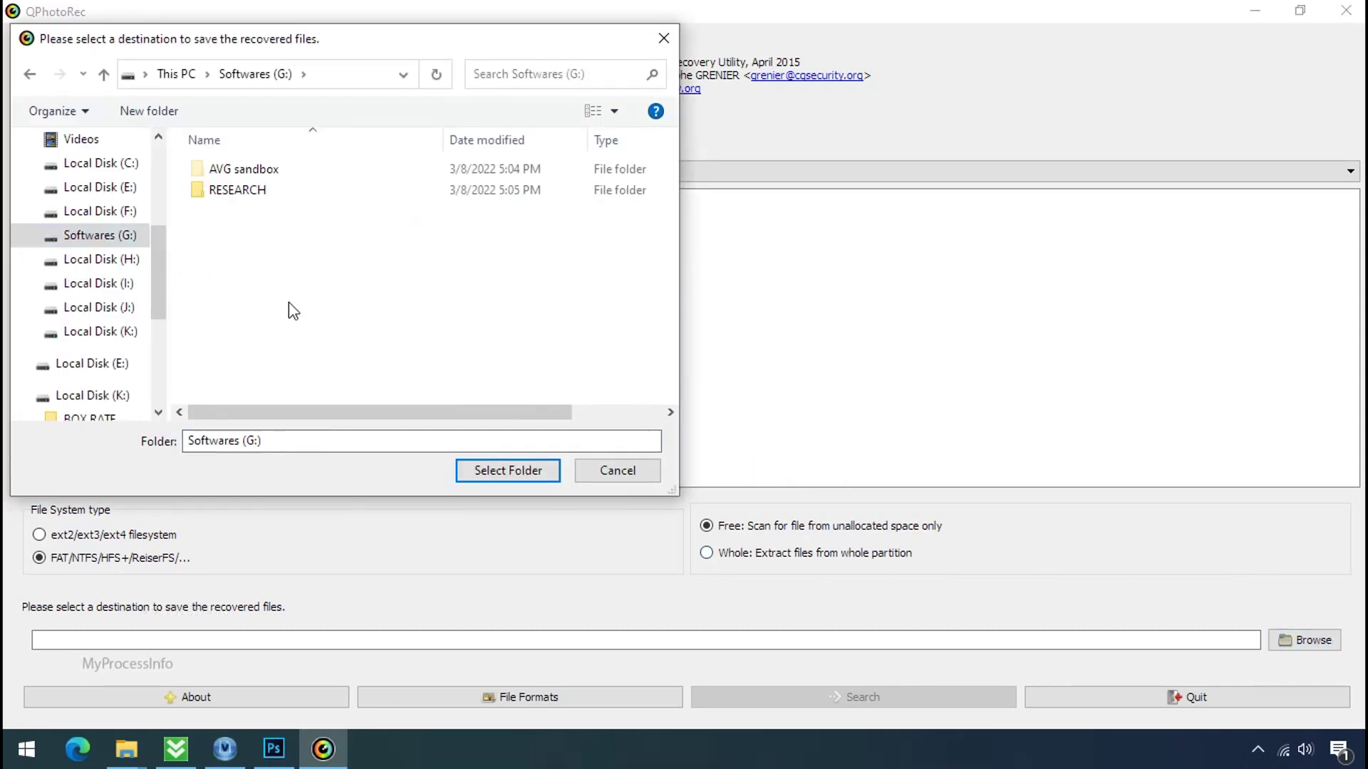
right_click(246, 255)
left_click(570, 486)
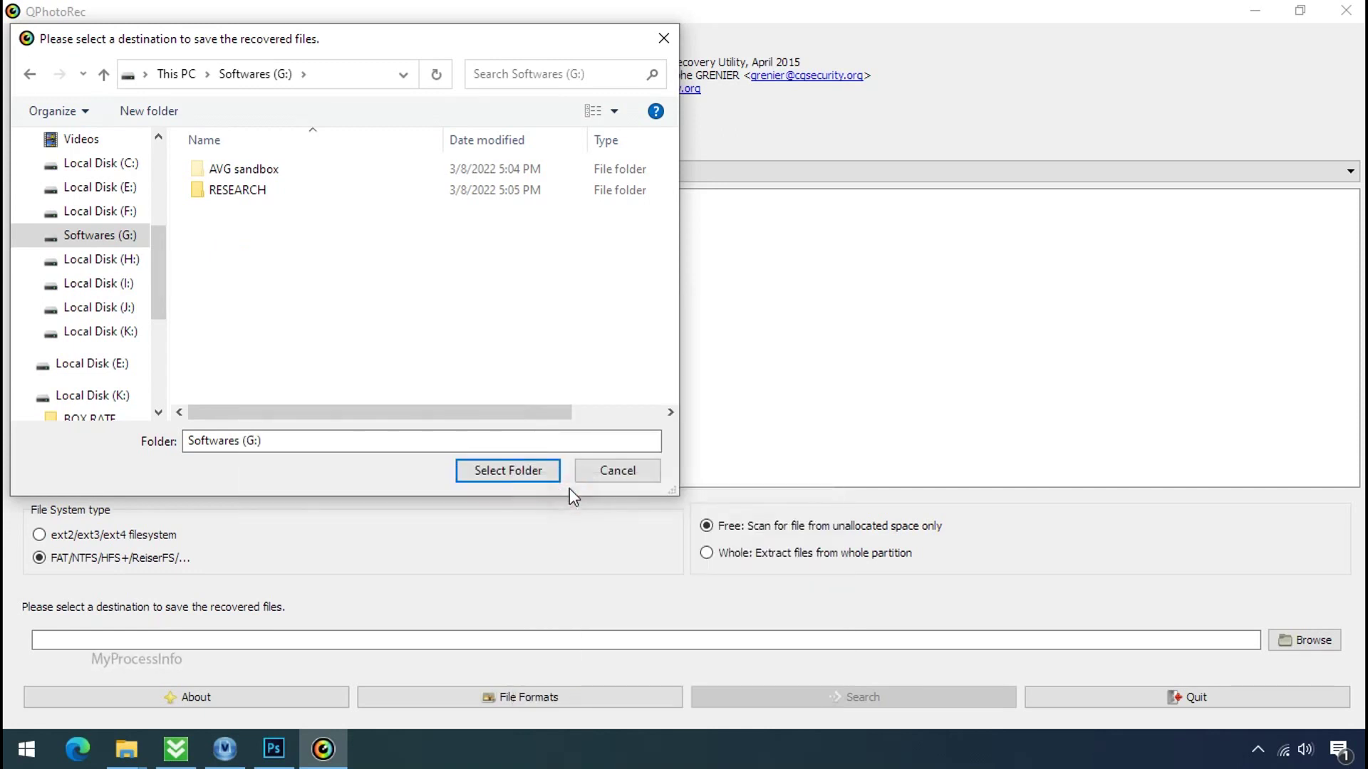
type("Recovery")
key("Return")
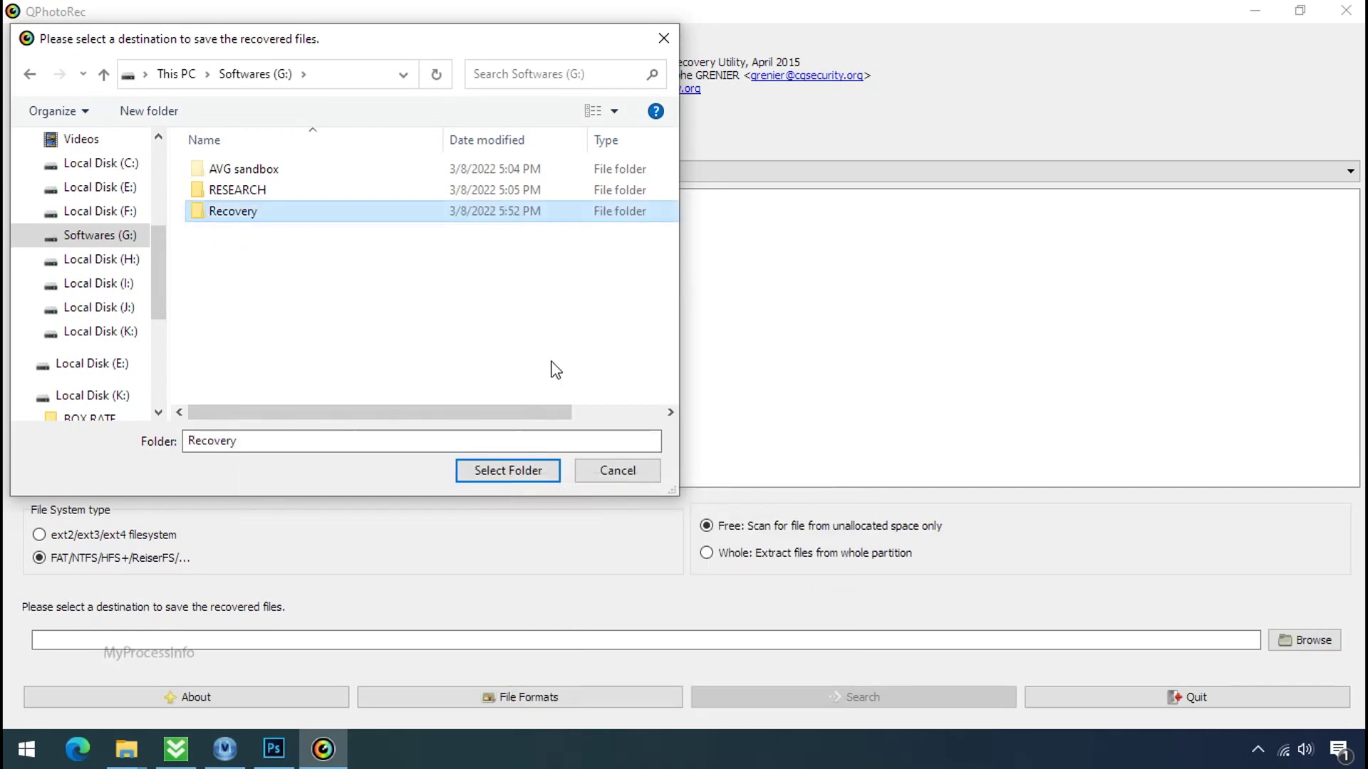
left_click(508, 480)
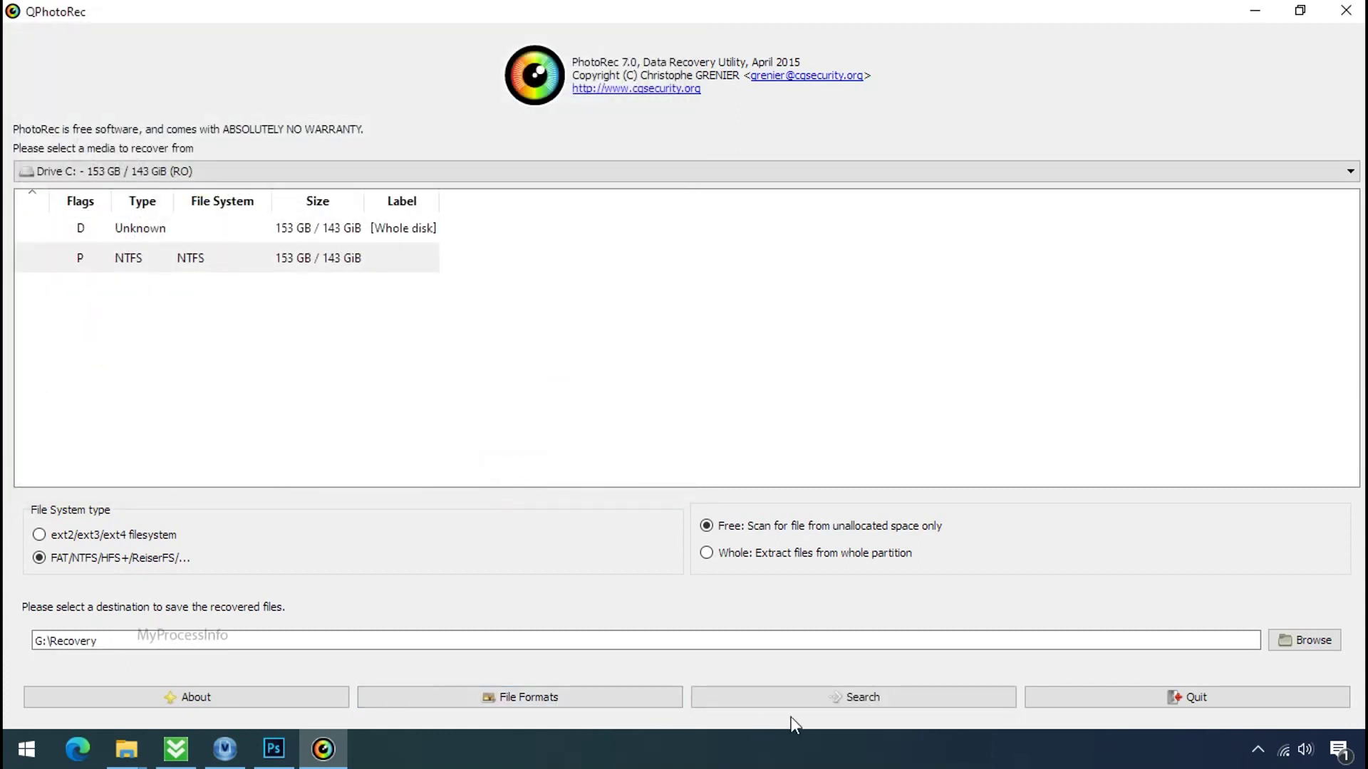
left_click(861, 697)
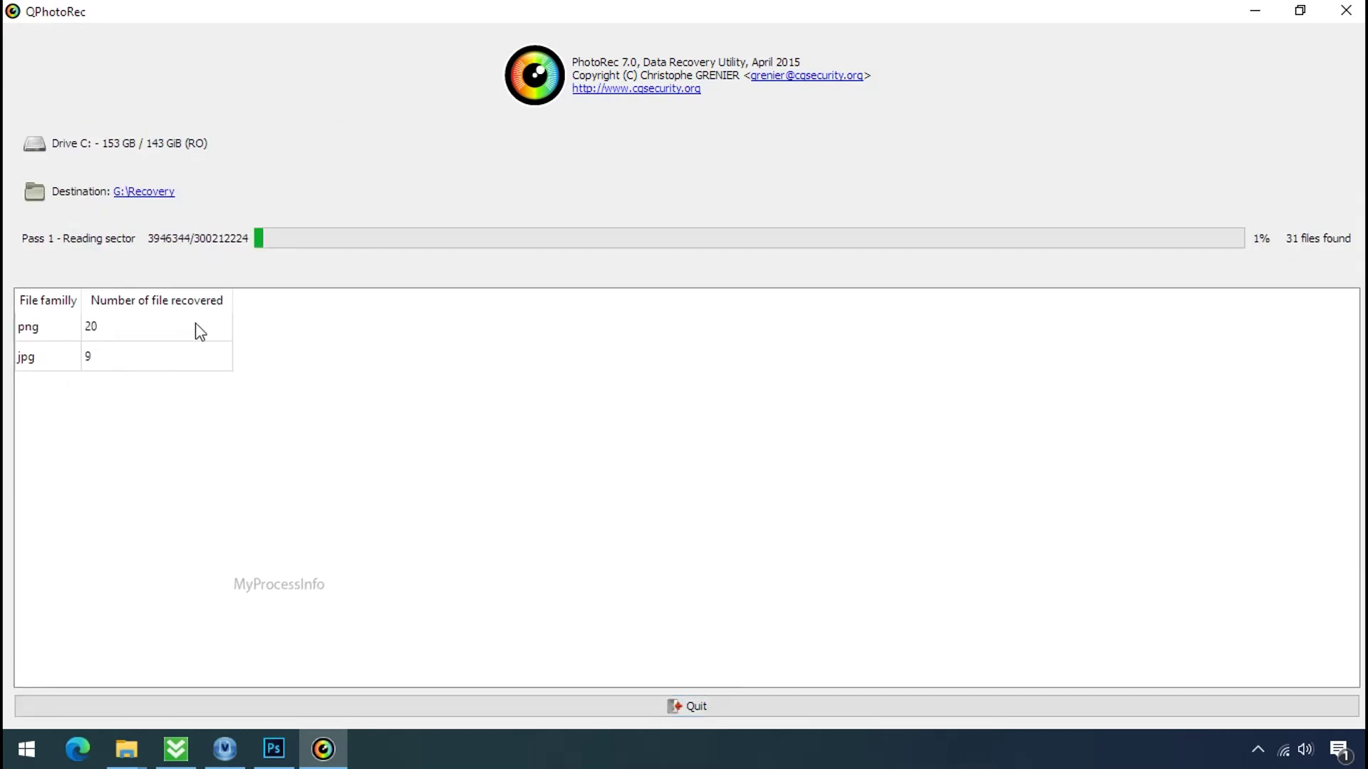
Restore down QPhotoRec and browse into G:\Recovery\recup_dir.3 to see the recovered images.
left_click(1299, 10)
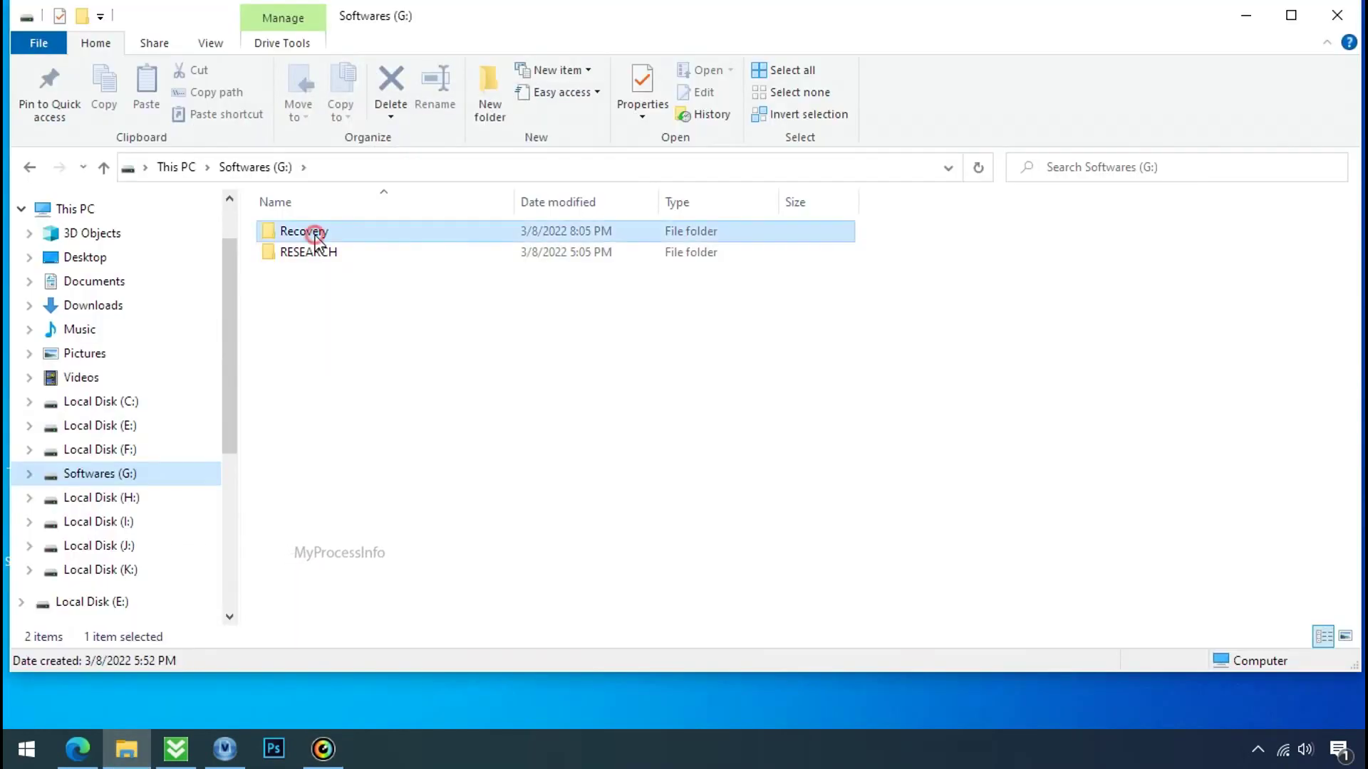
double_click(315, 232)
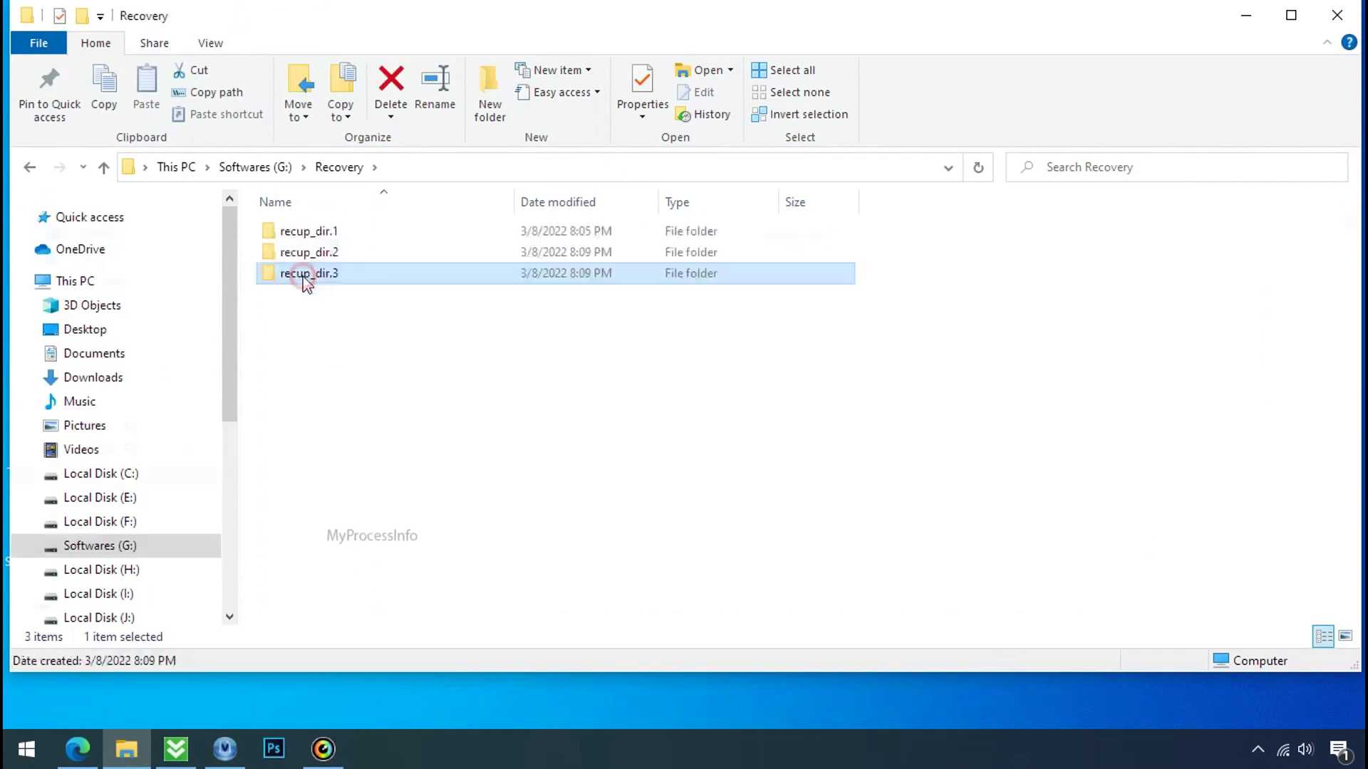
double_click(308, 272)
scroll(446, 338, "down", 3)
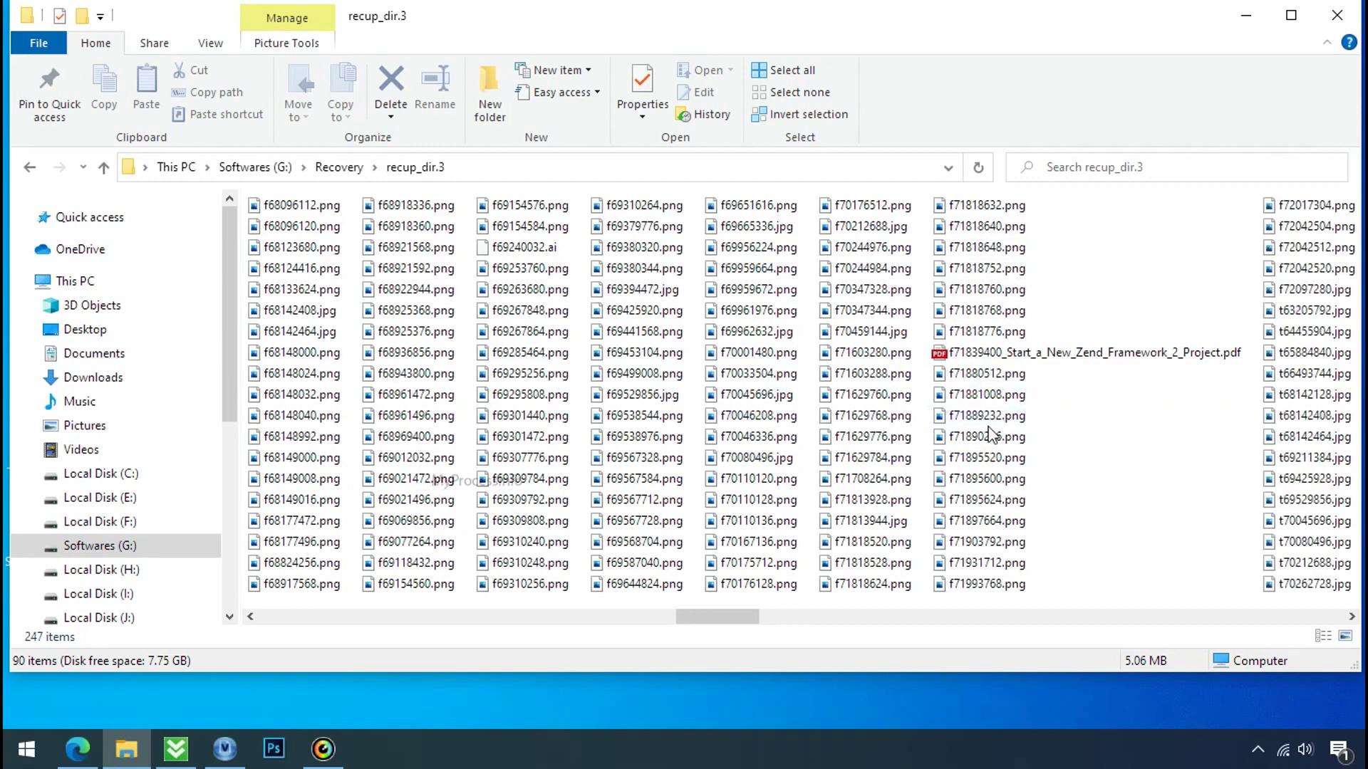
scroll(986, 437, "down", 2)
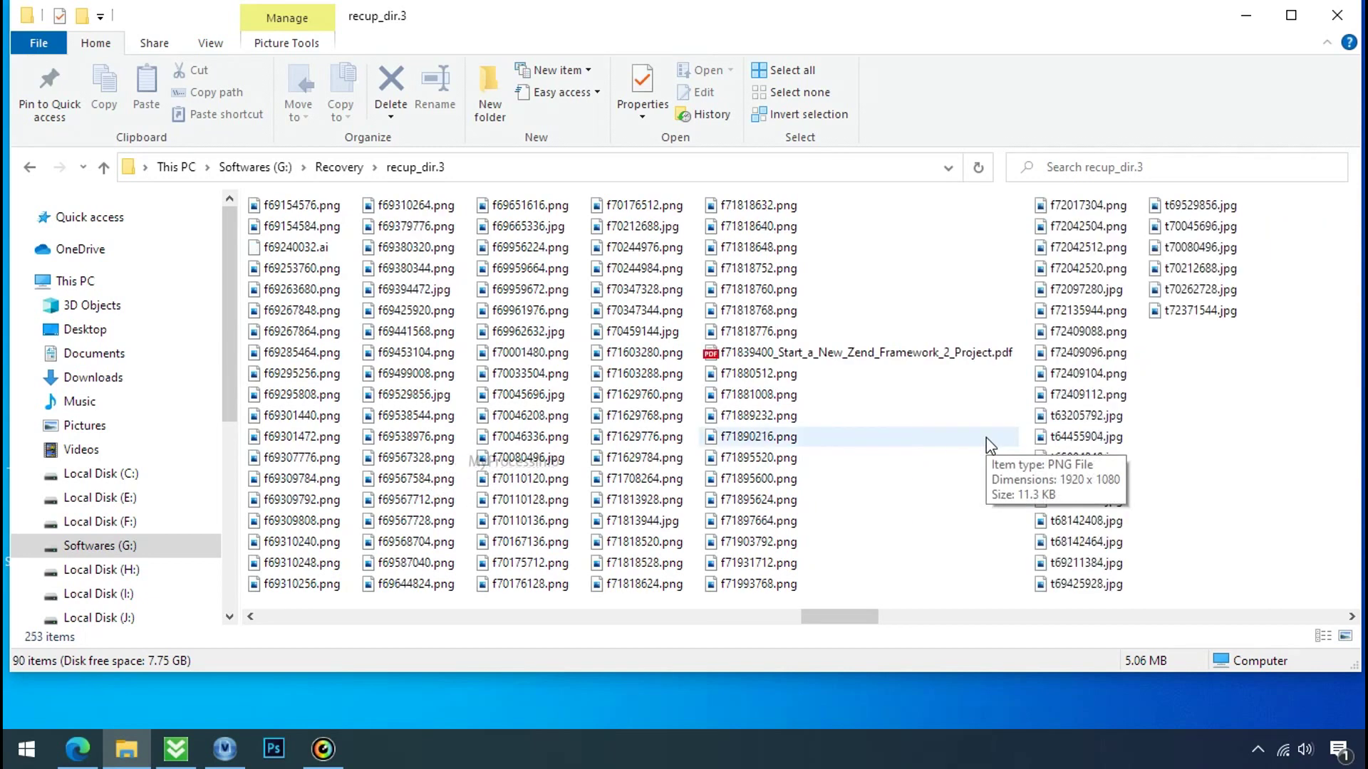
scroll(986, 437, "down", 2)
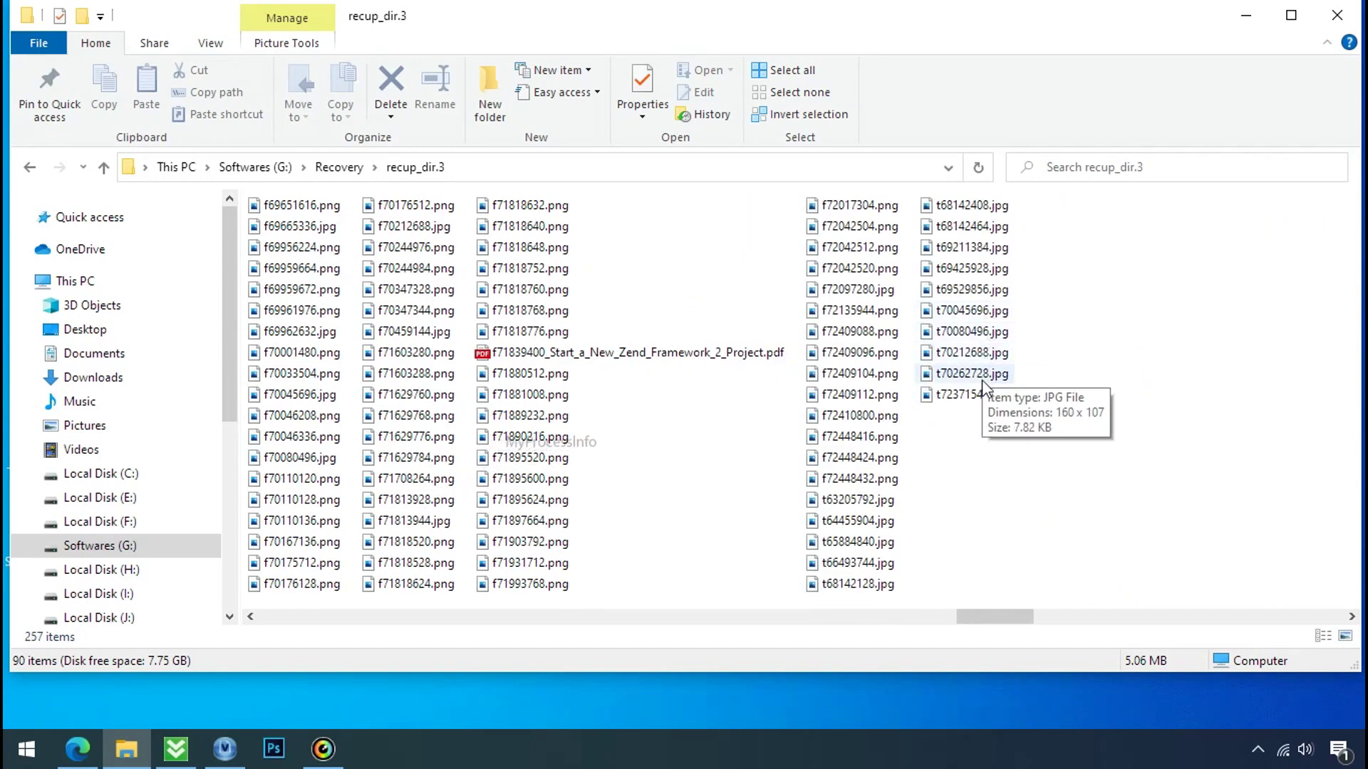